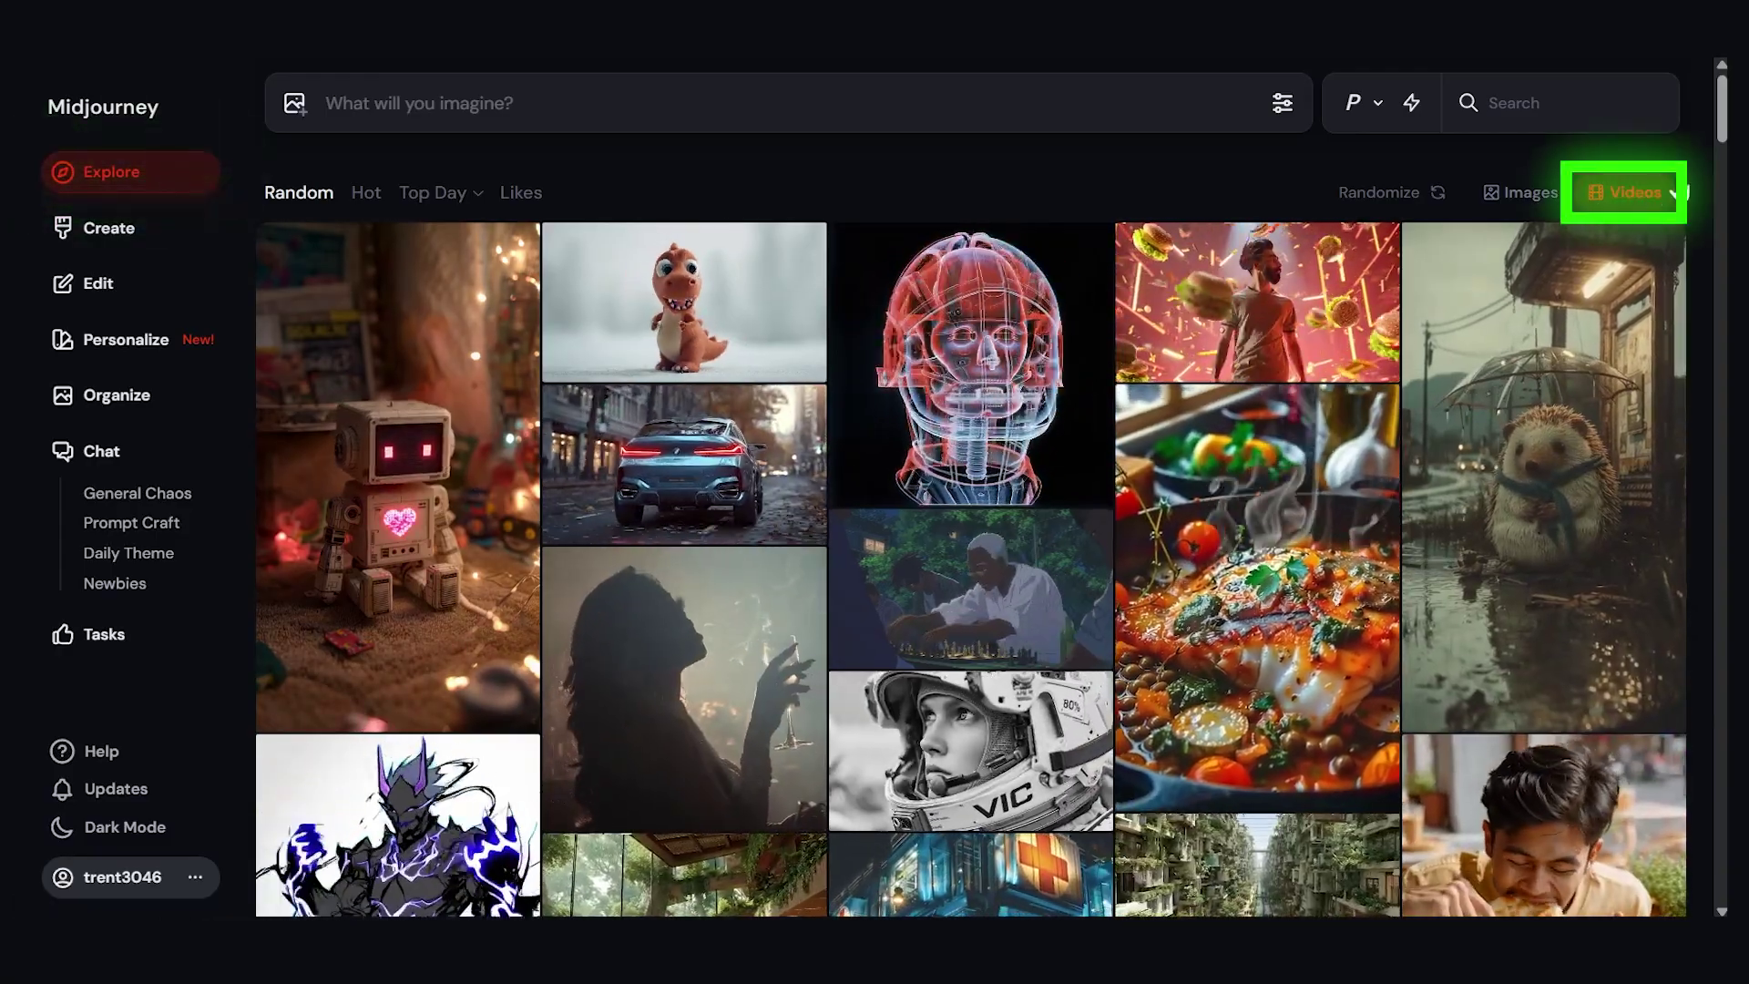
pyautogui.scroll(-5, 971, 515)
pyautogui.scroll(-5, 971, 515)
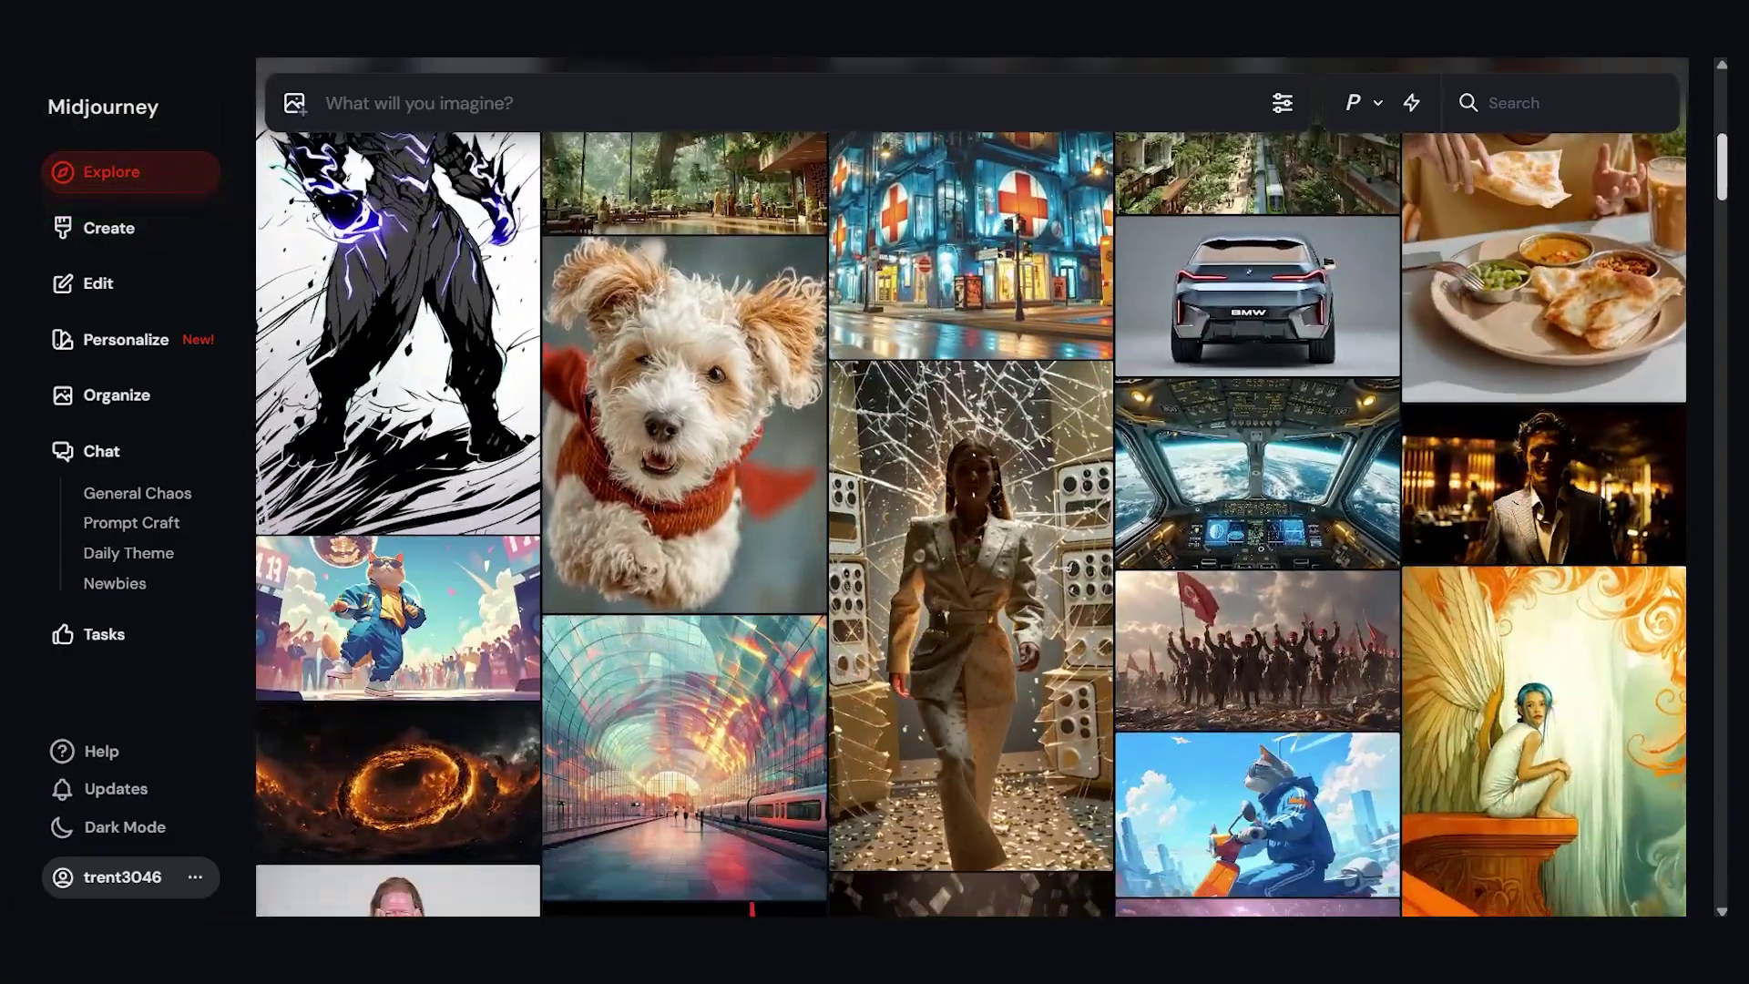
pyautogui.scroll(-2, 1708, 204)
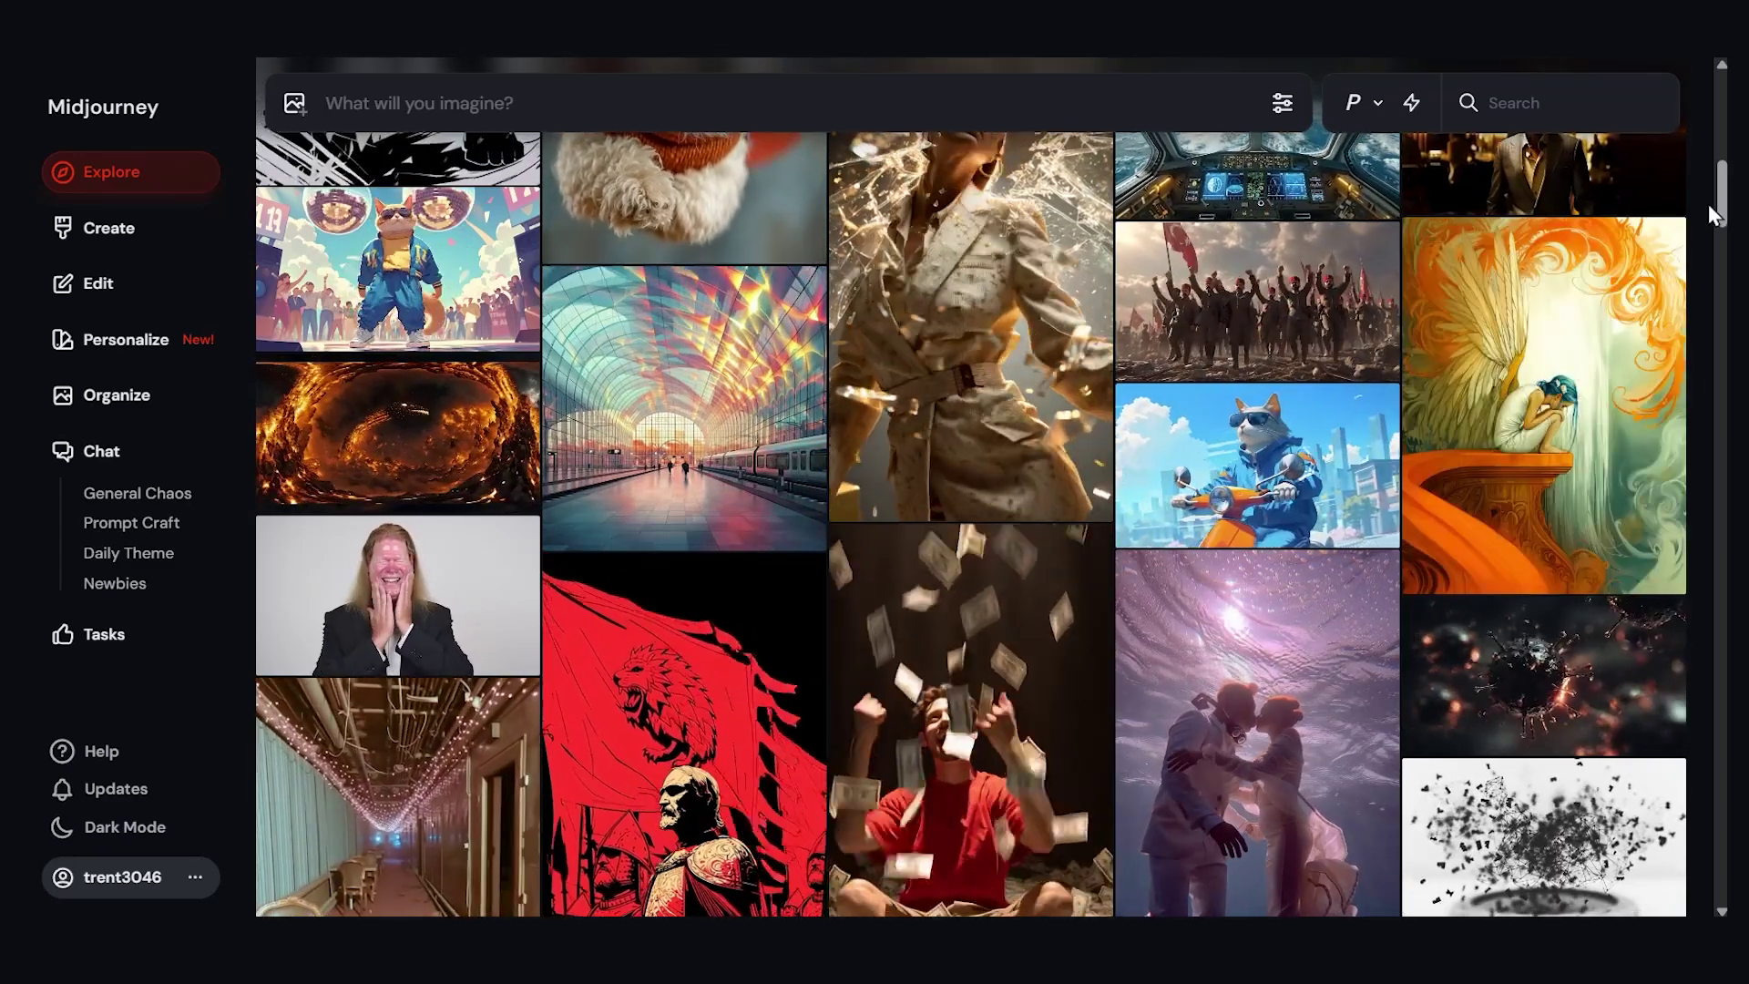
pyautogui.moveTo(1709, 204); pyautogui.dragTo(1361, 300)
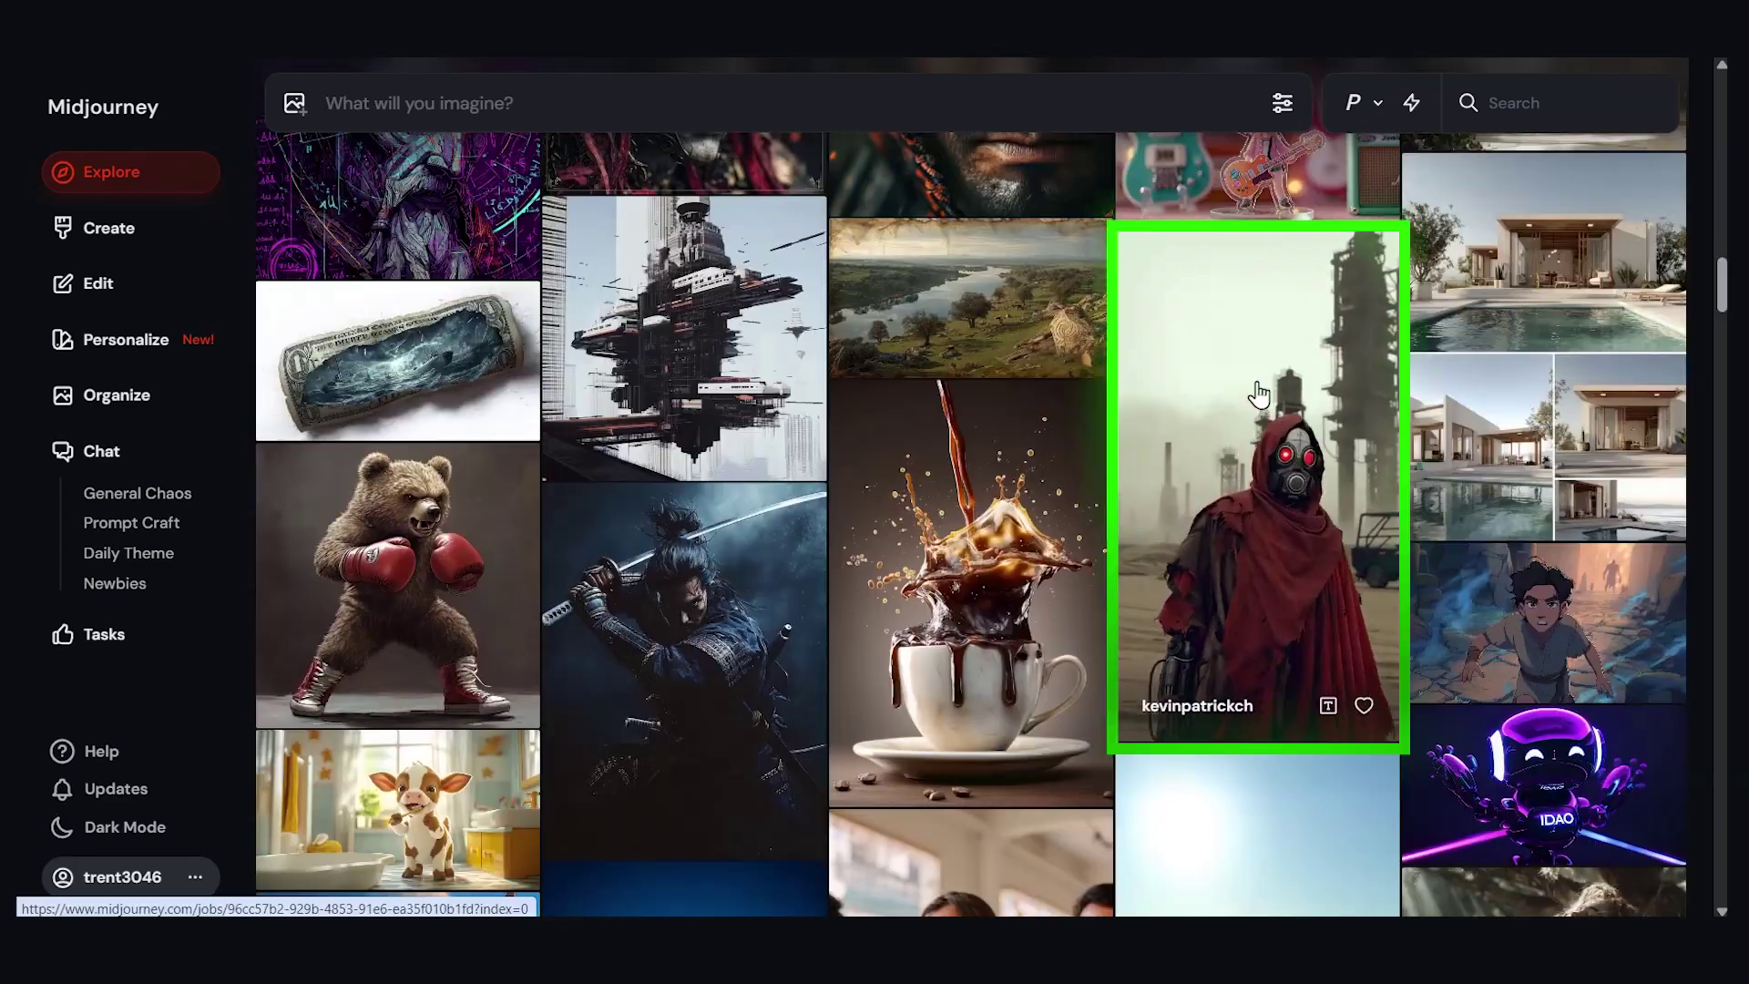
pyautogui.click(1259, 395)
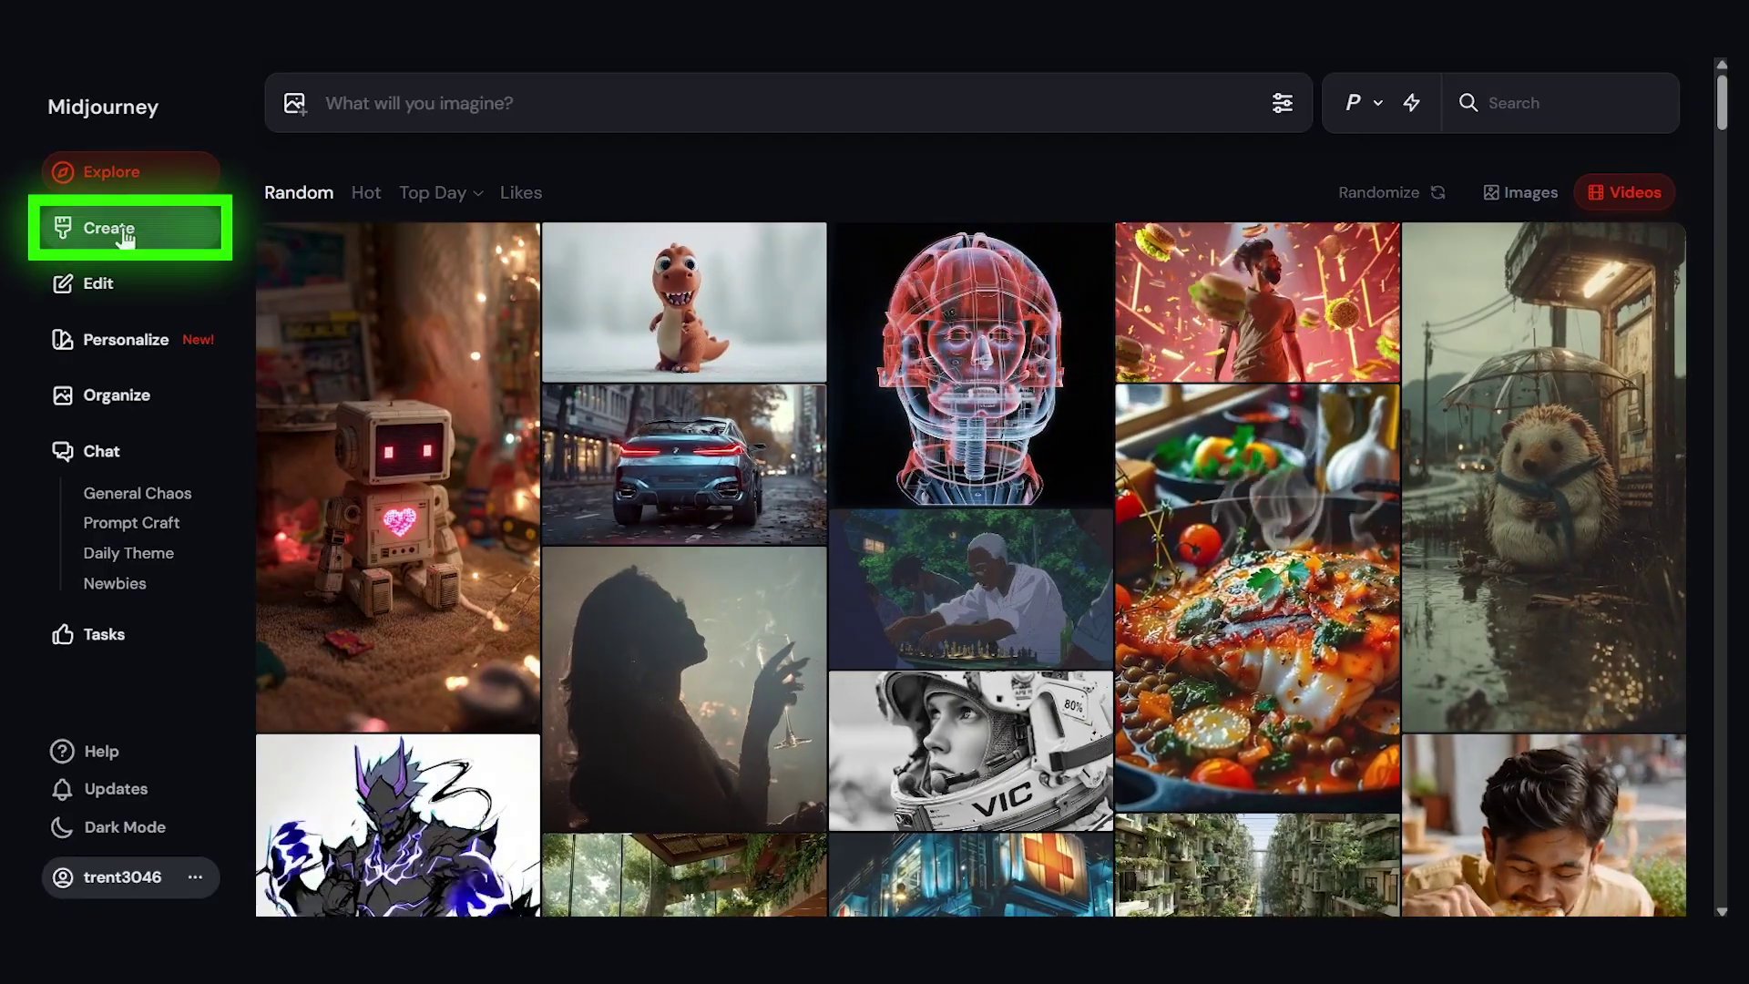
# Step: On the Create page, paste the skeleton punk rocker prompt with the burning orange skyline and generate the images
pyautogui.click(113, 232)
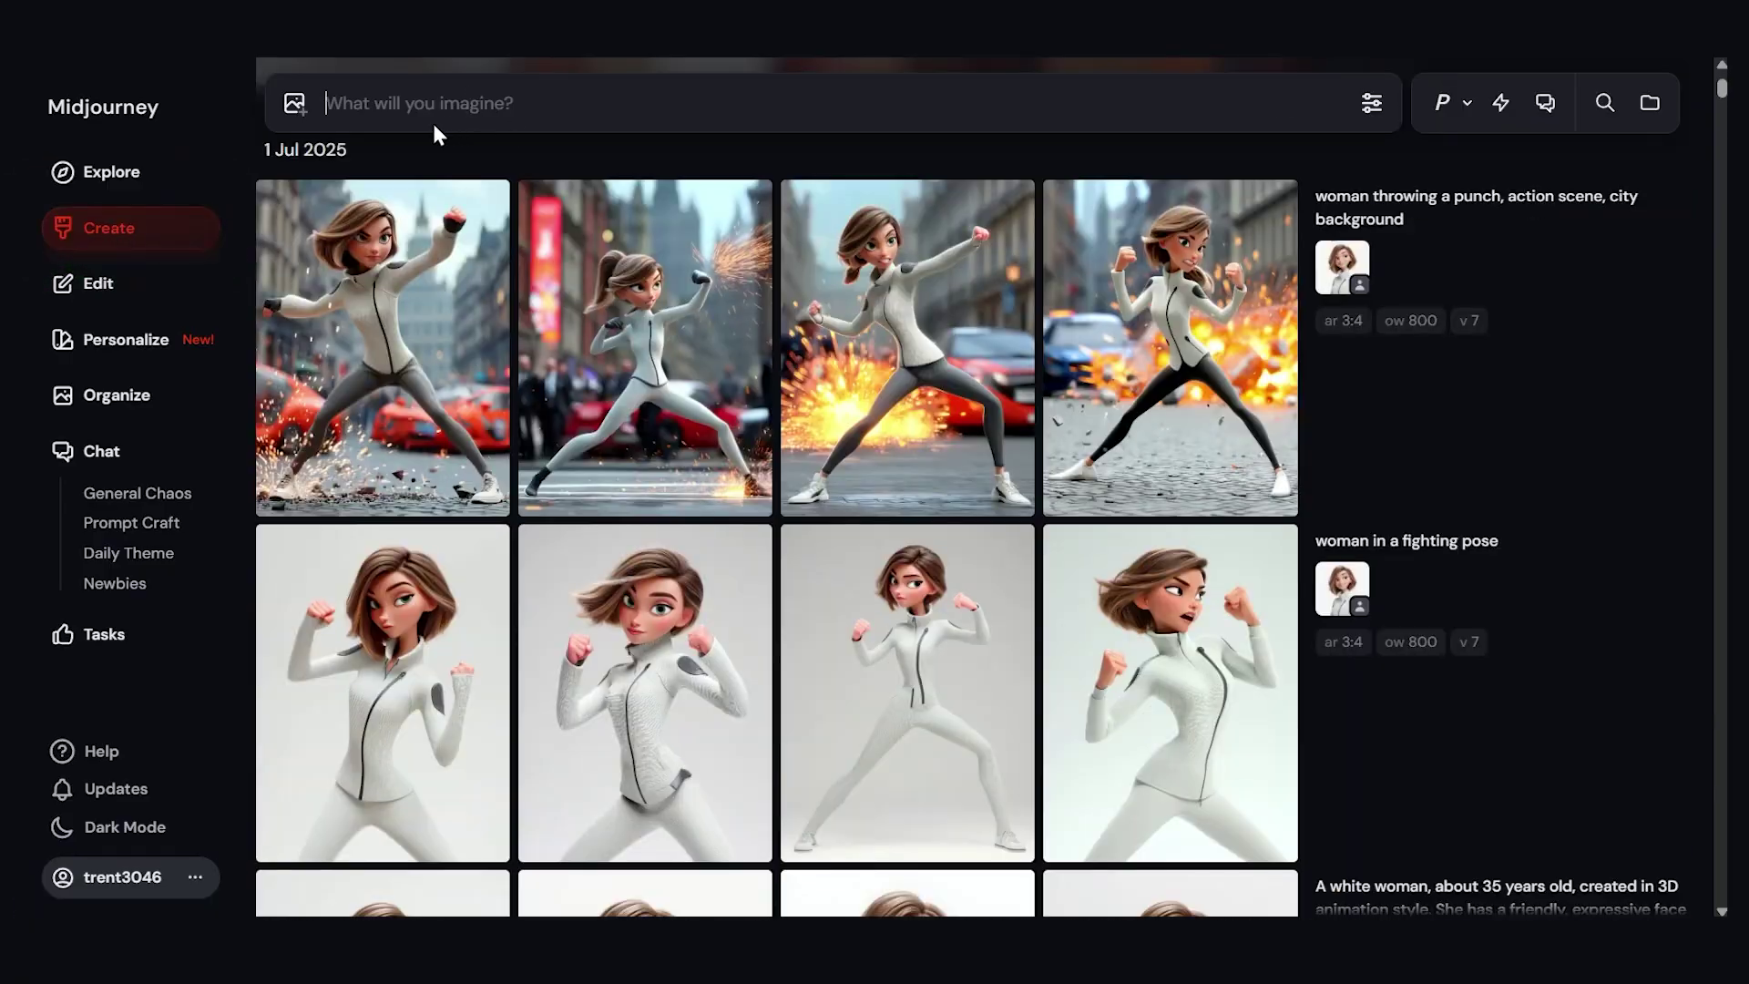
pyautogui.write('skeleton punk rocker playing guitar, on a stage, outdoors, post apocalyptic landscape, orange sky, skyline on fire, photorealistic, grainy 1970s cinema style')
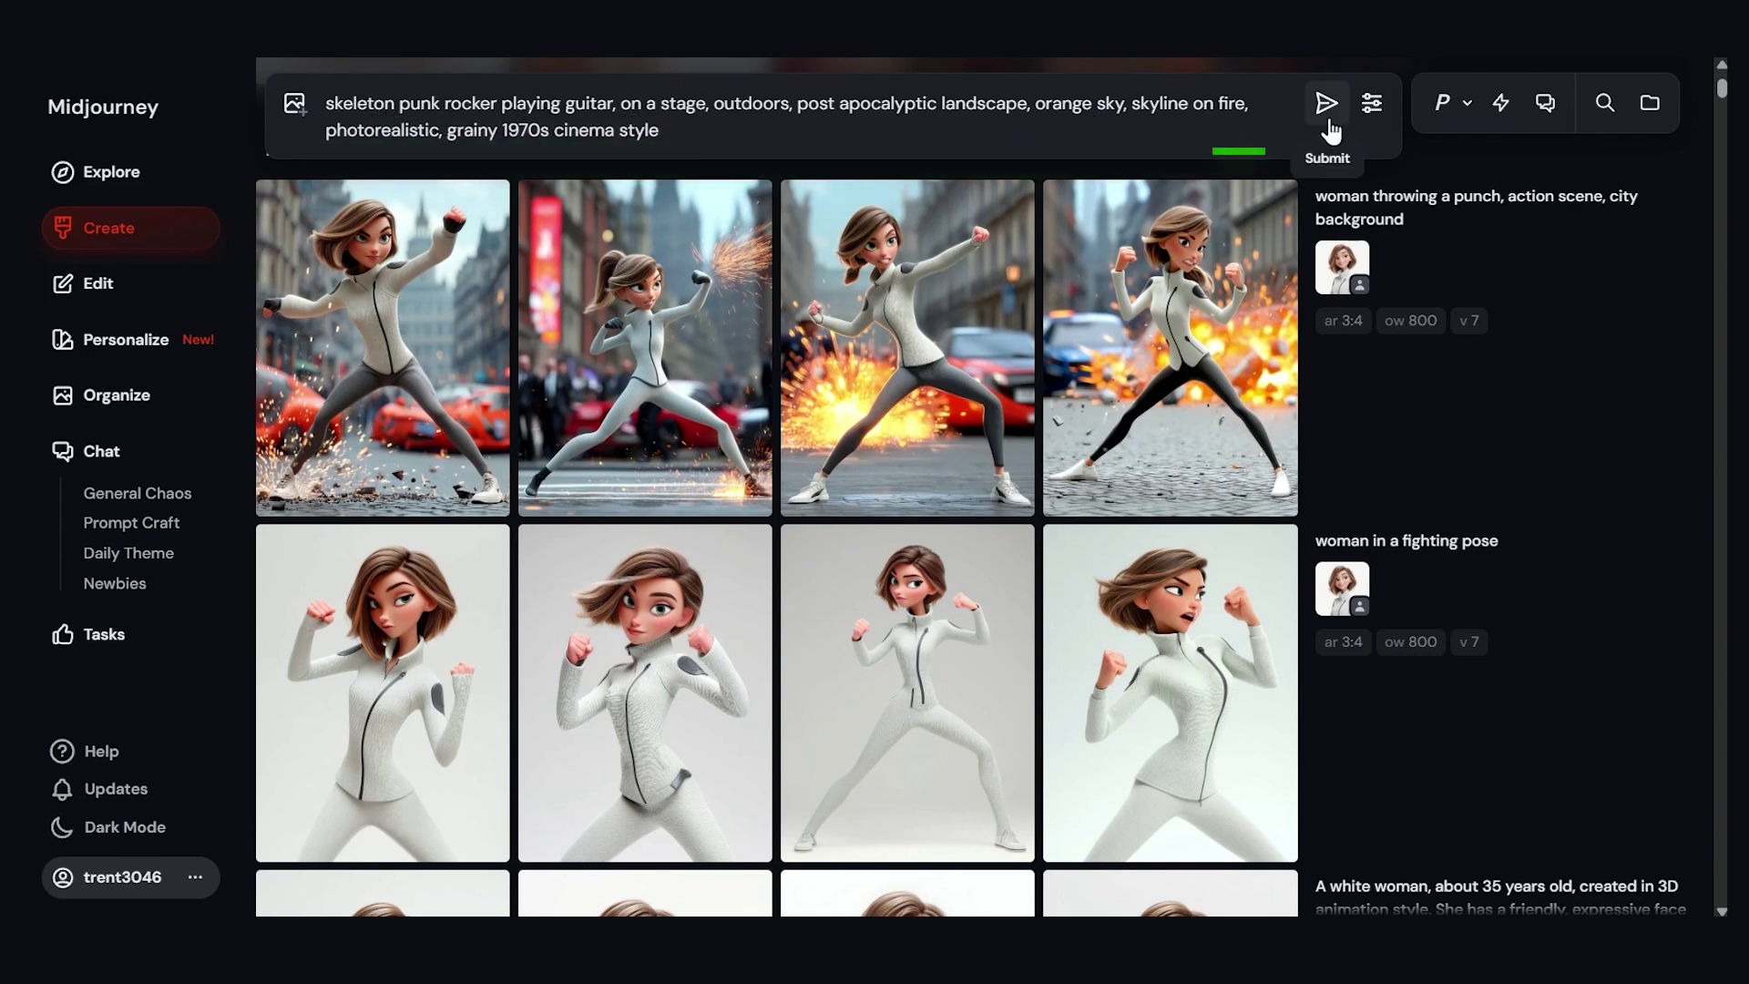
pyautogui.click(1328, 104)
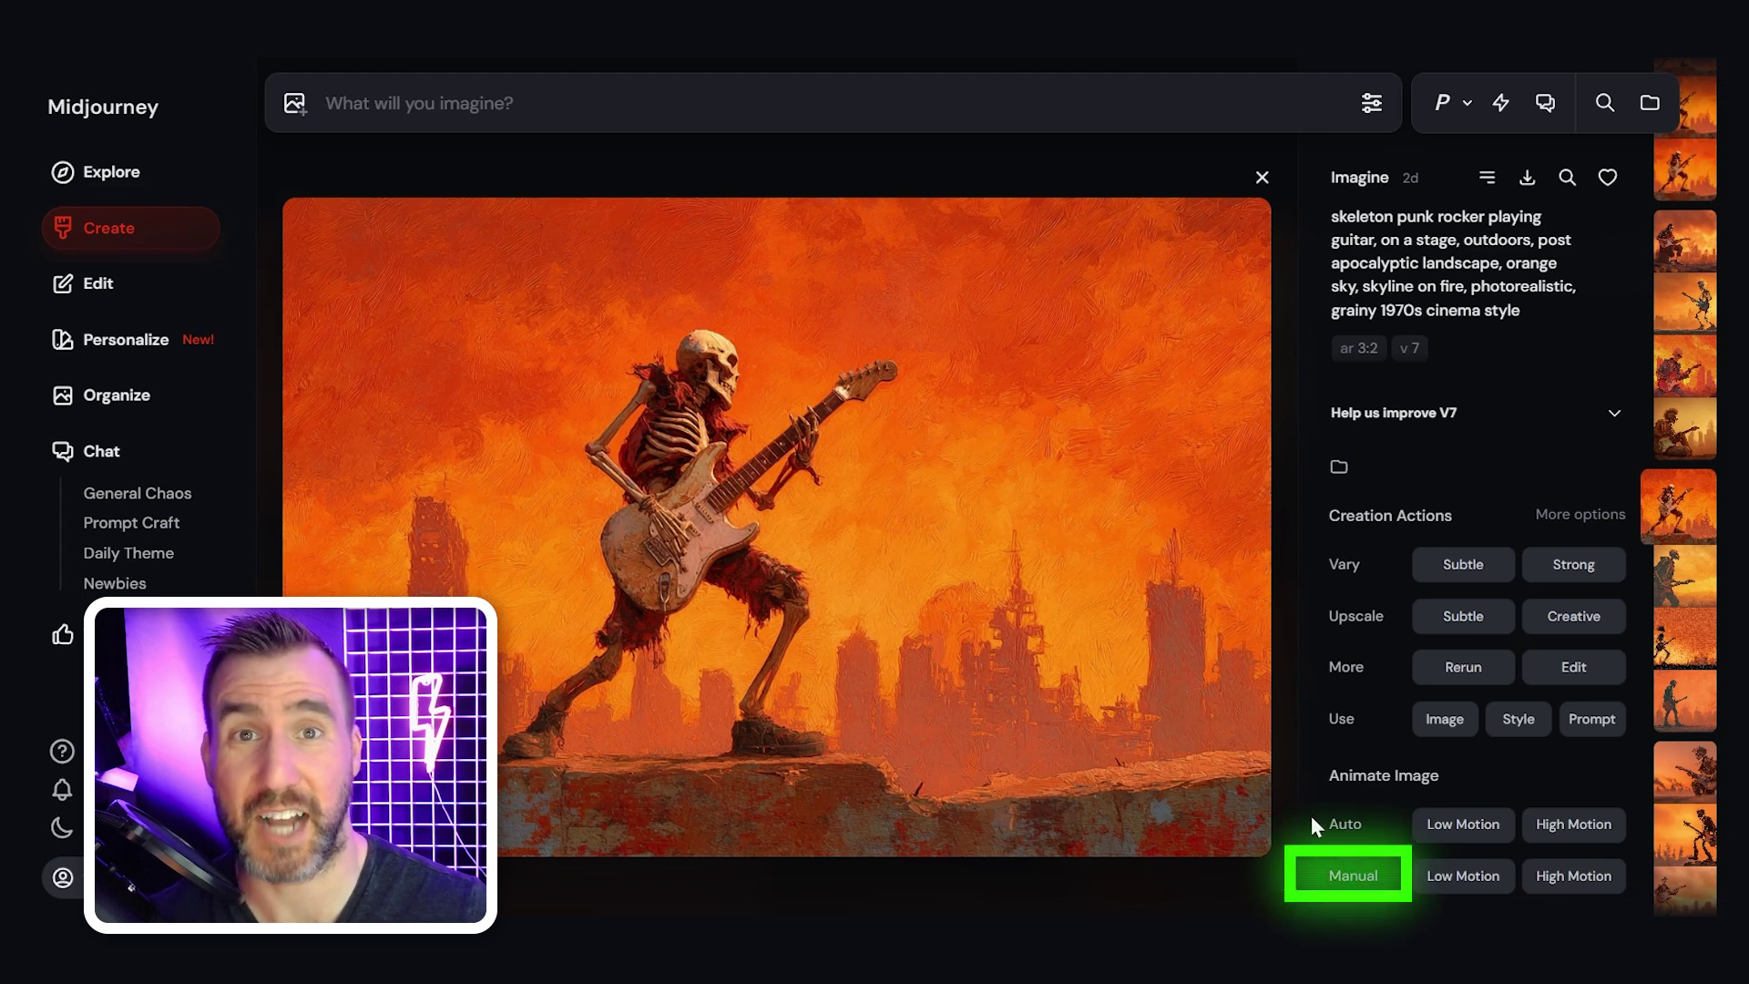
# Step: Queue an Auto Low Motion animation and a Manual High Motion one adding 'A dragon flies across the sky,'
pyautogui.click(1473, 831)
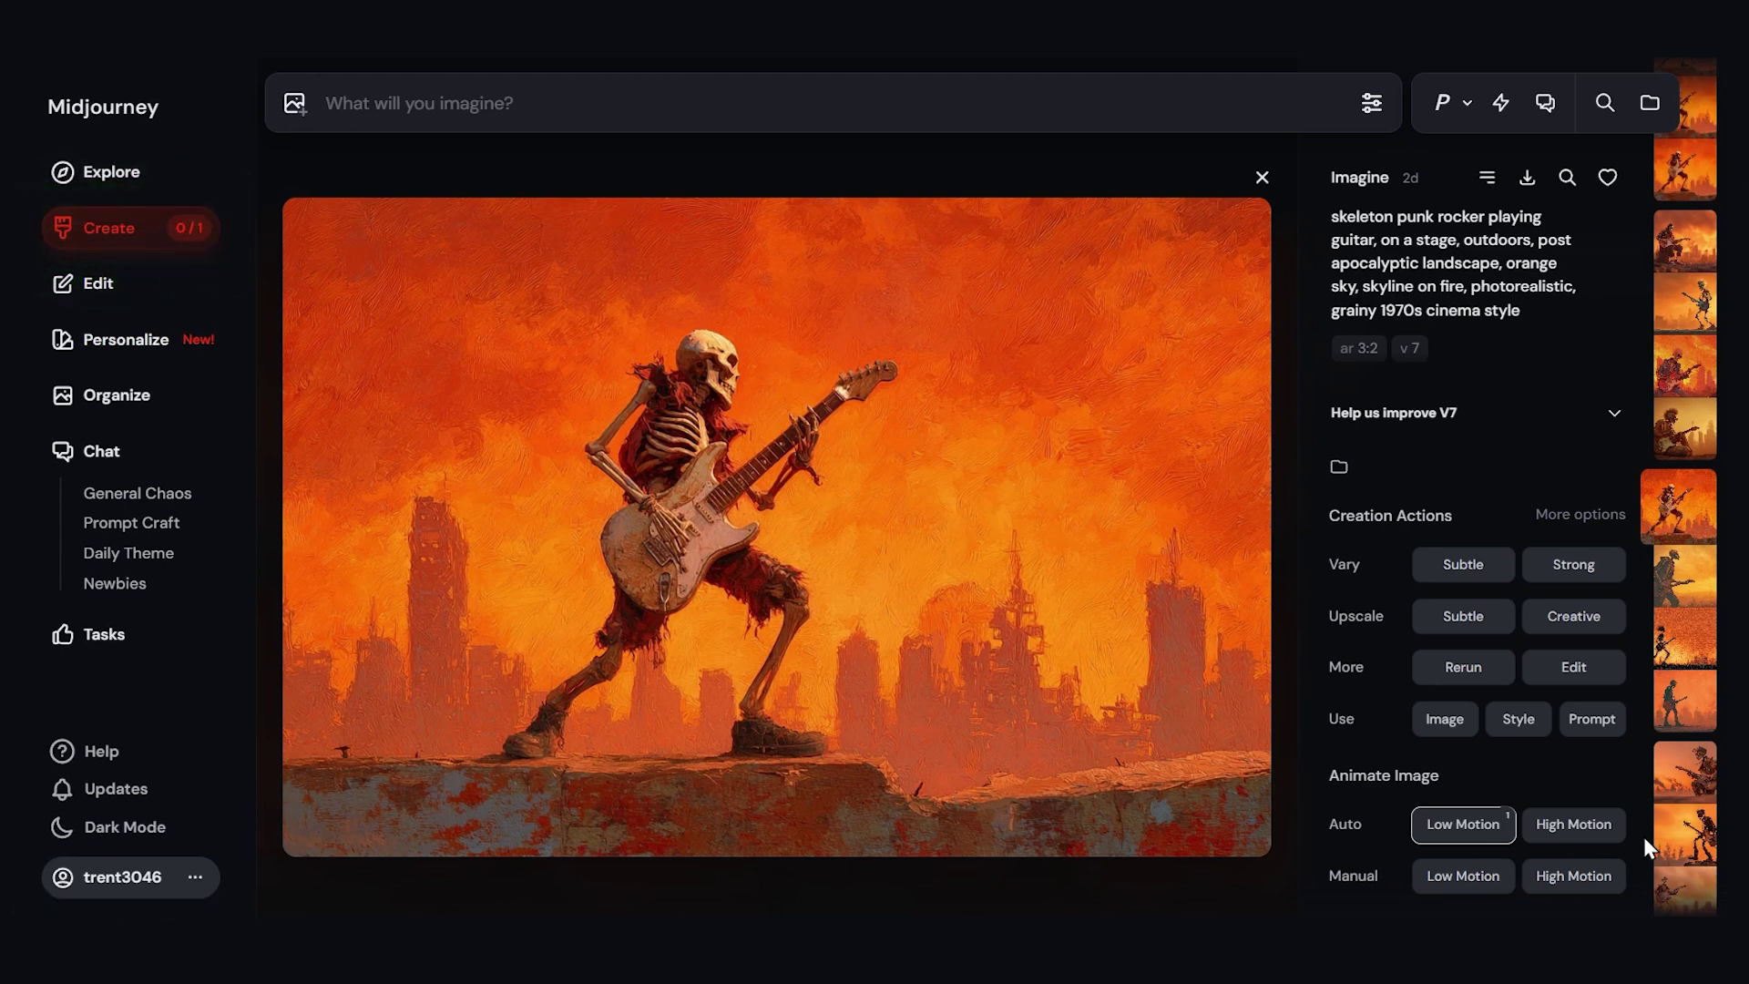
pyautogui.click(1585, 877)
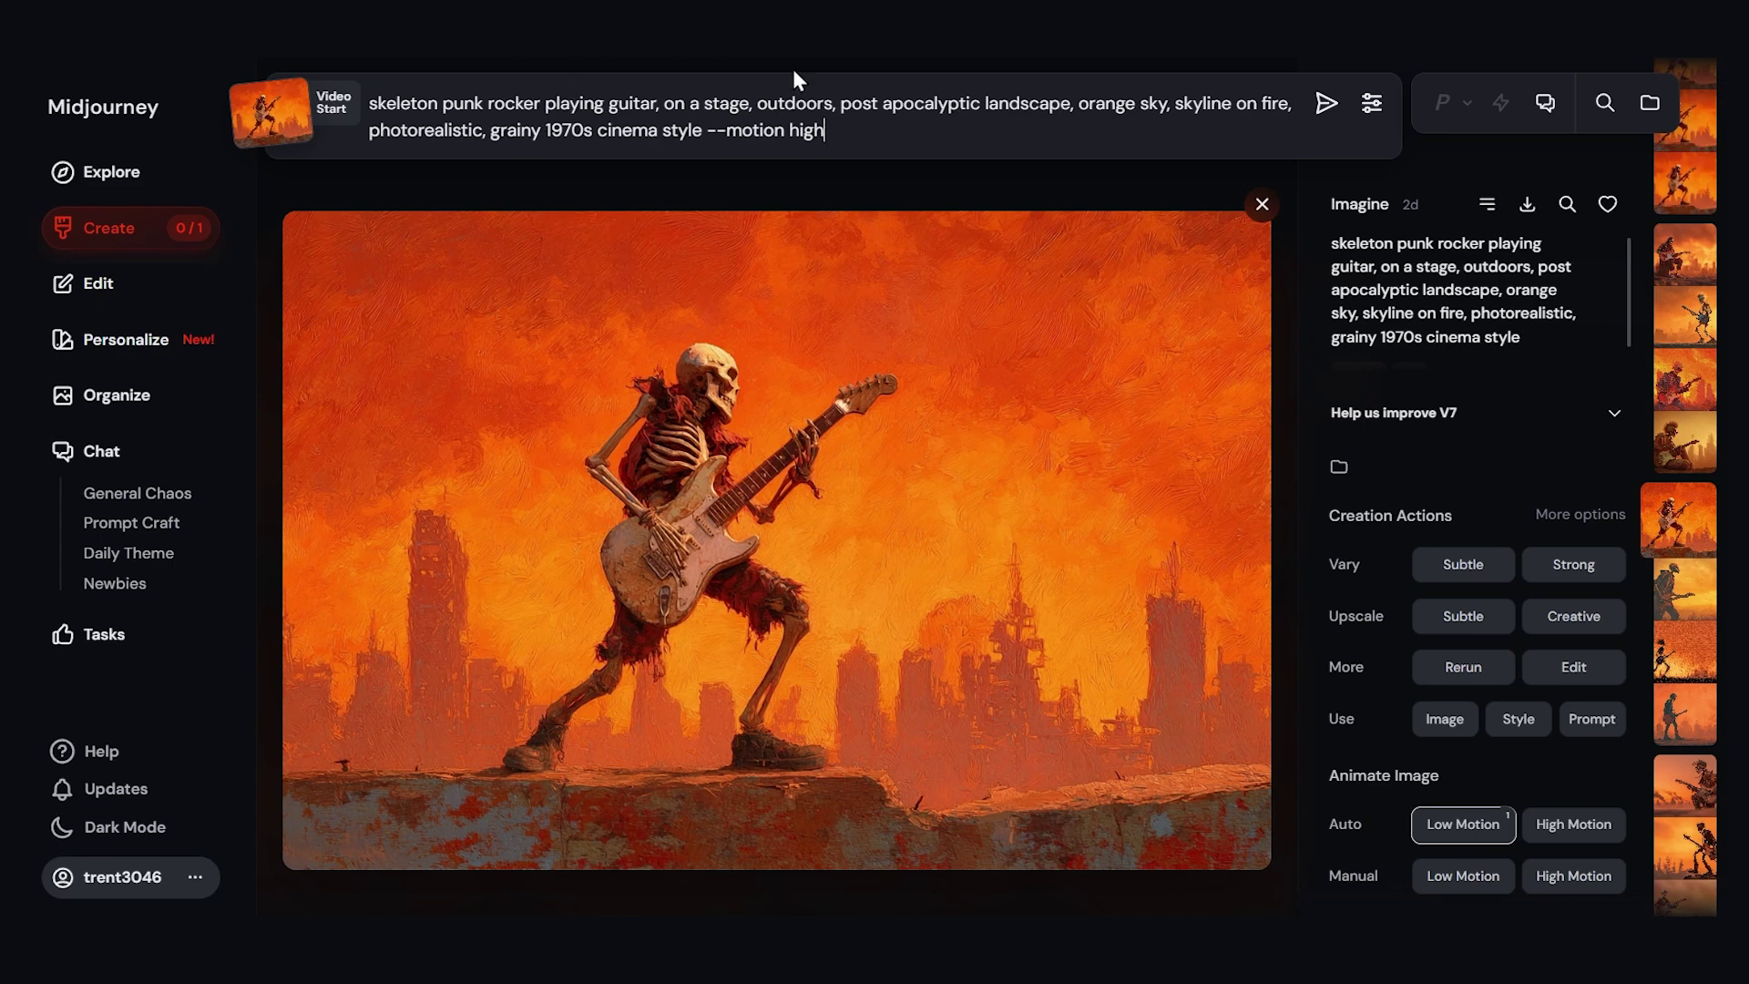
pyautogui.write('A dragon flies across the sky,')
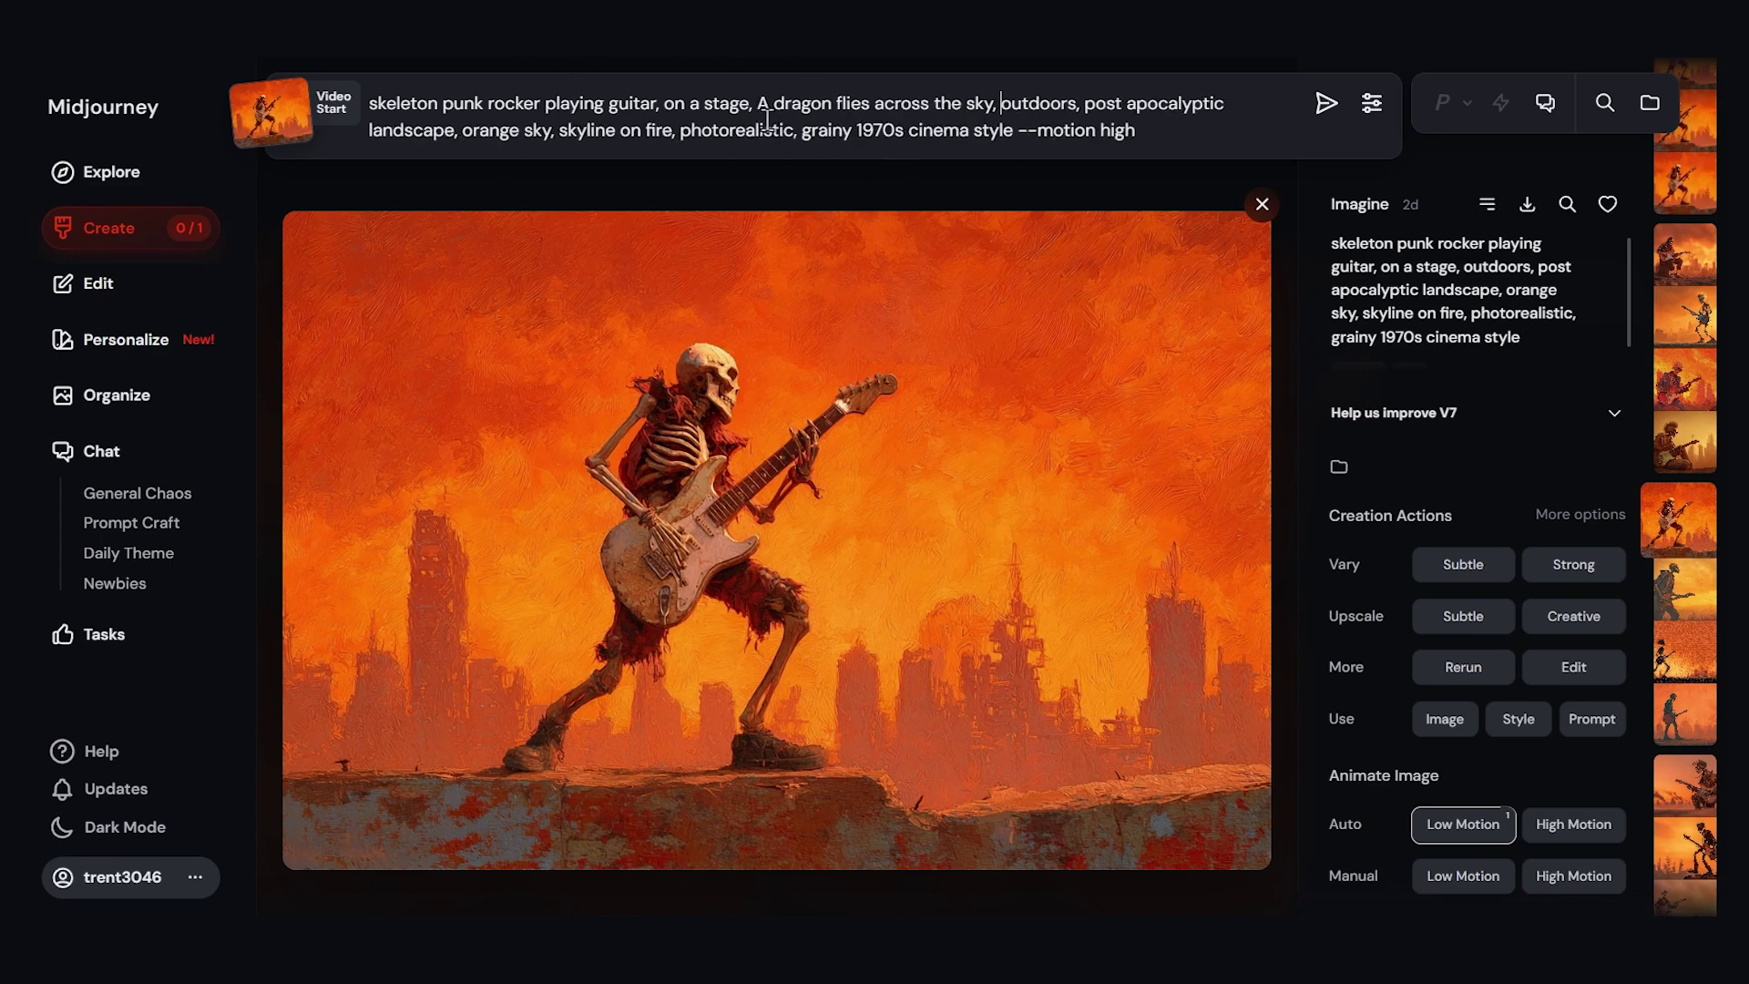
pyautogui.moveTo(765, 103); pyautogui.dragTo(973, 103)
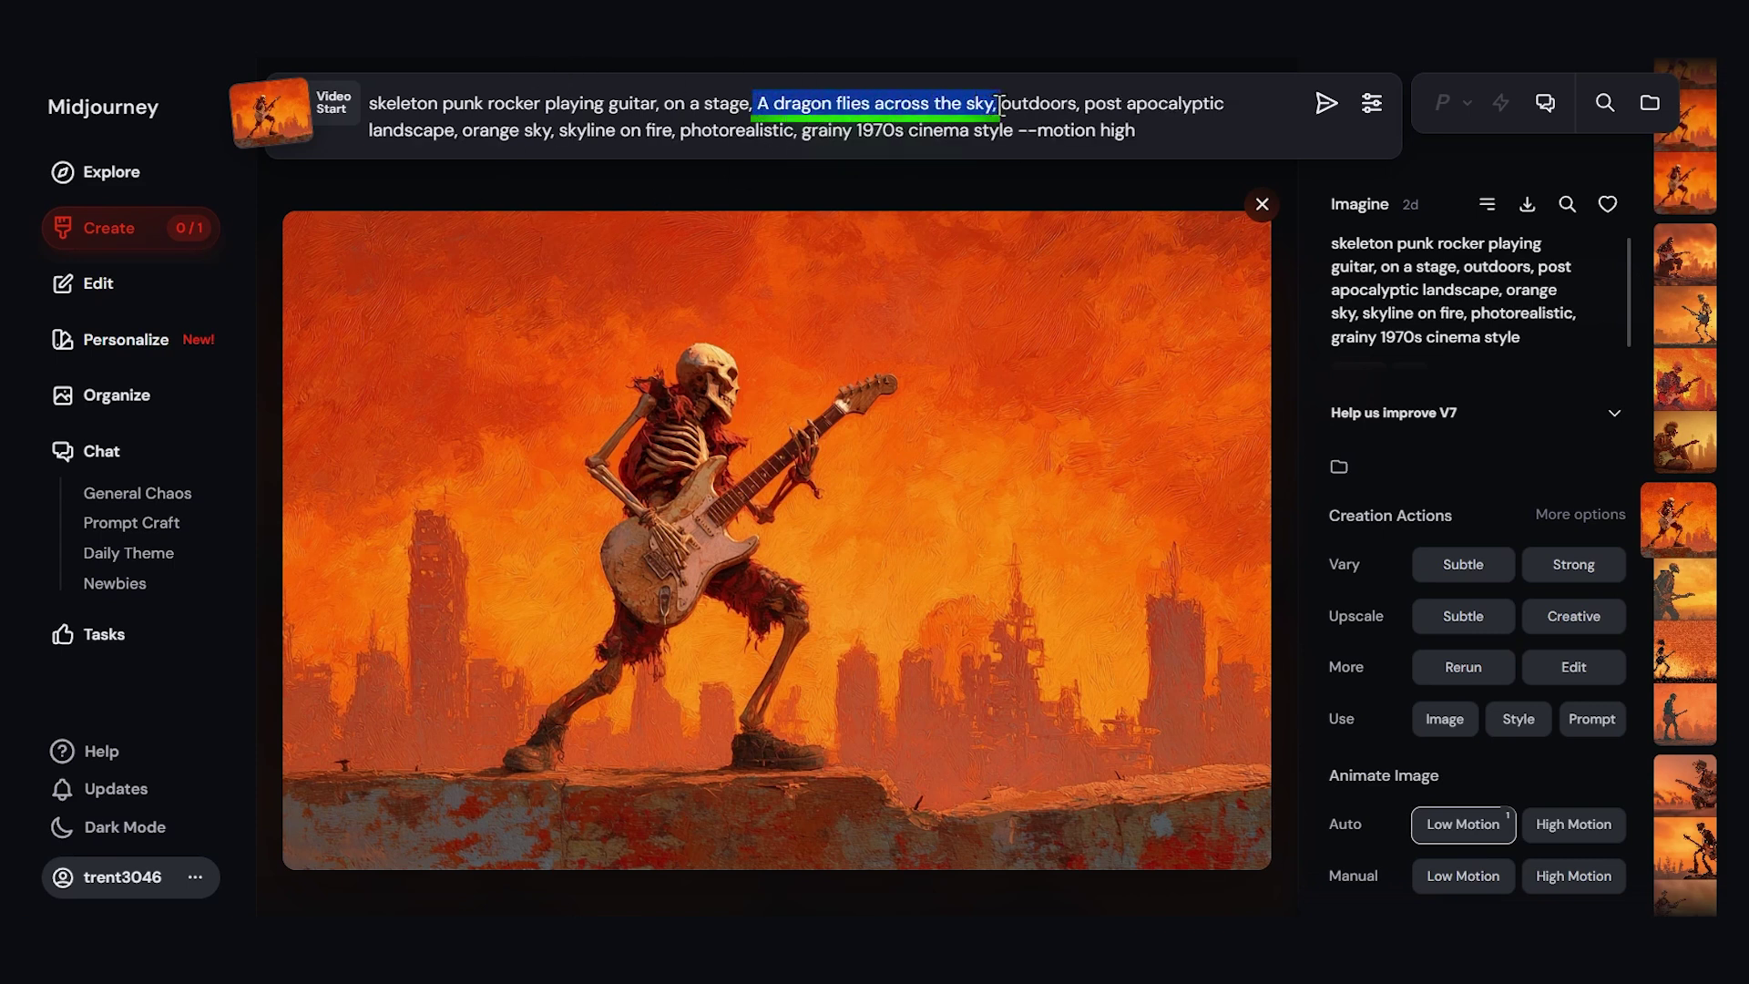
pyautogui.click(1327, 103)
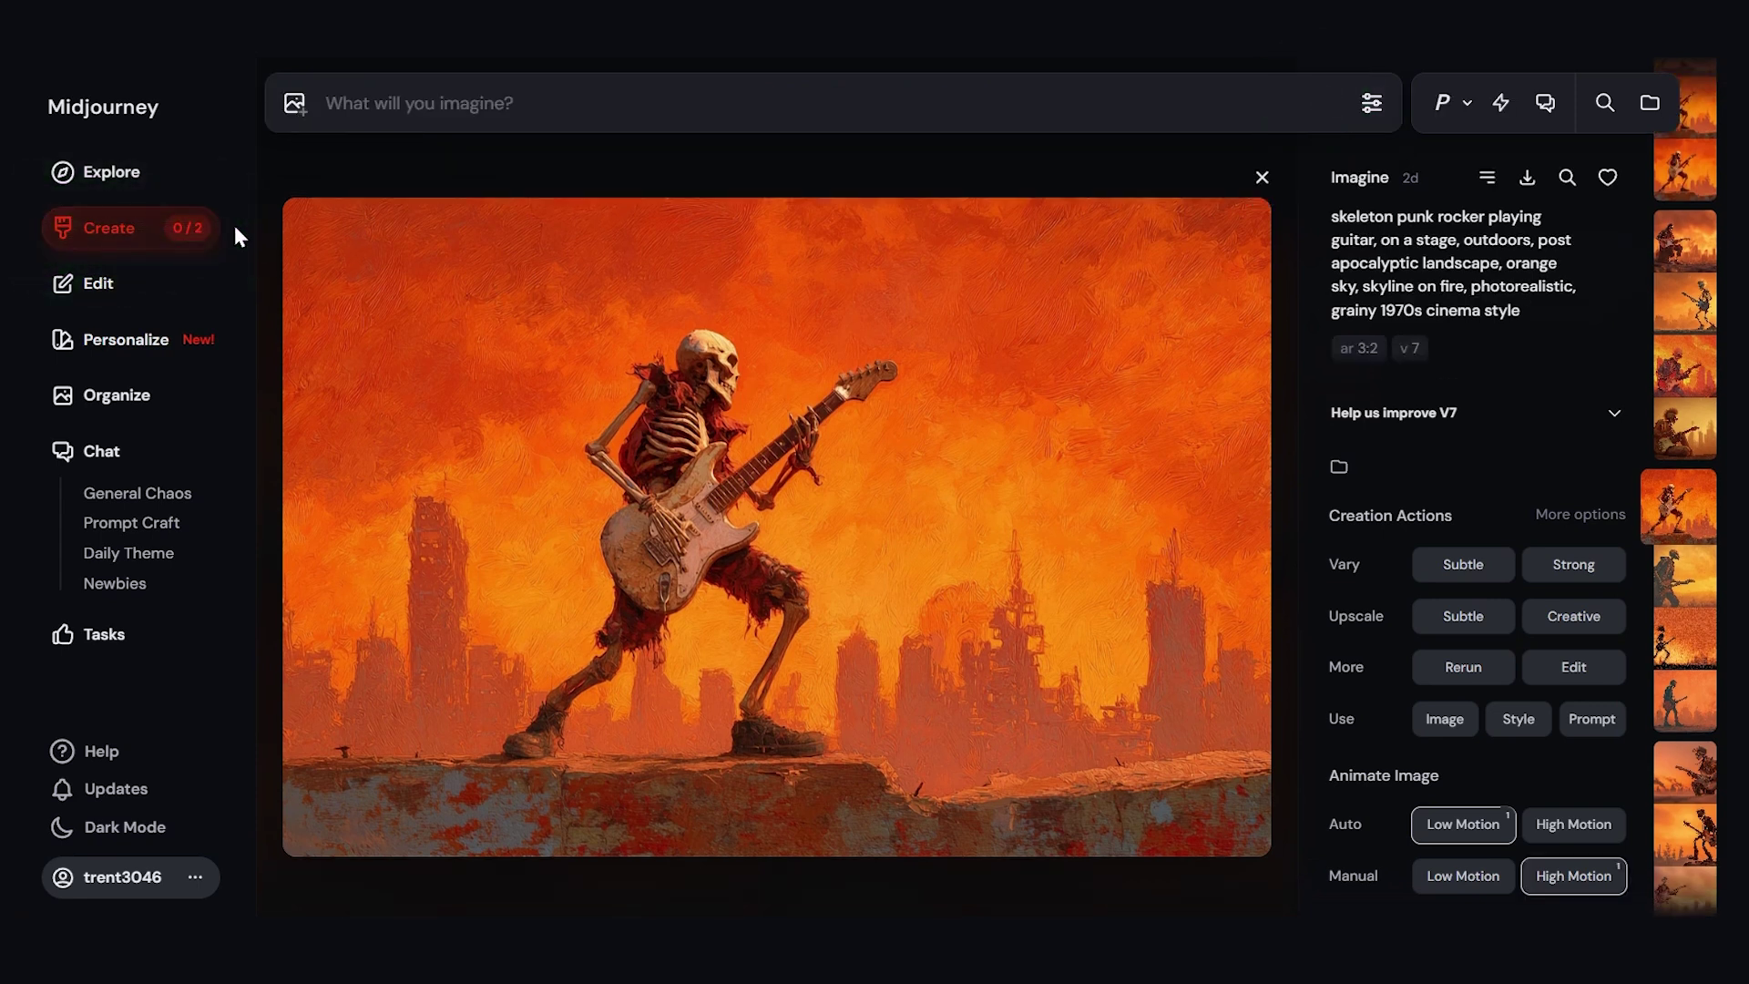
# Step: Watch the skeleton guitarist video jobs finish rendering in the creations feed
pyautogui.click(109, 230)
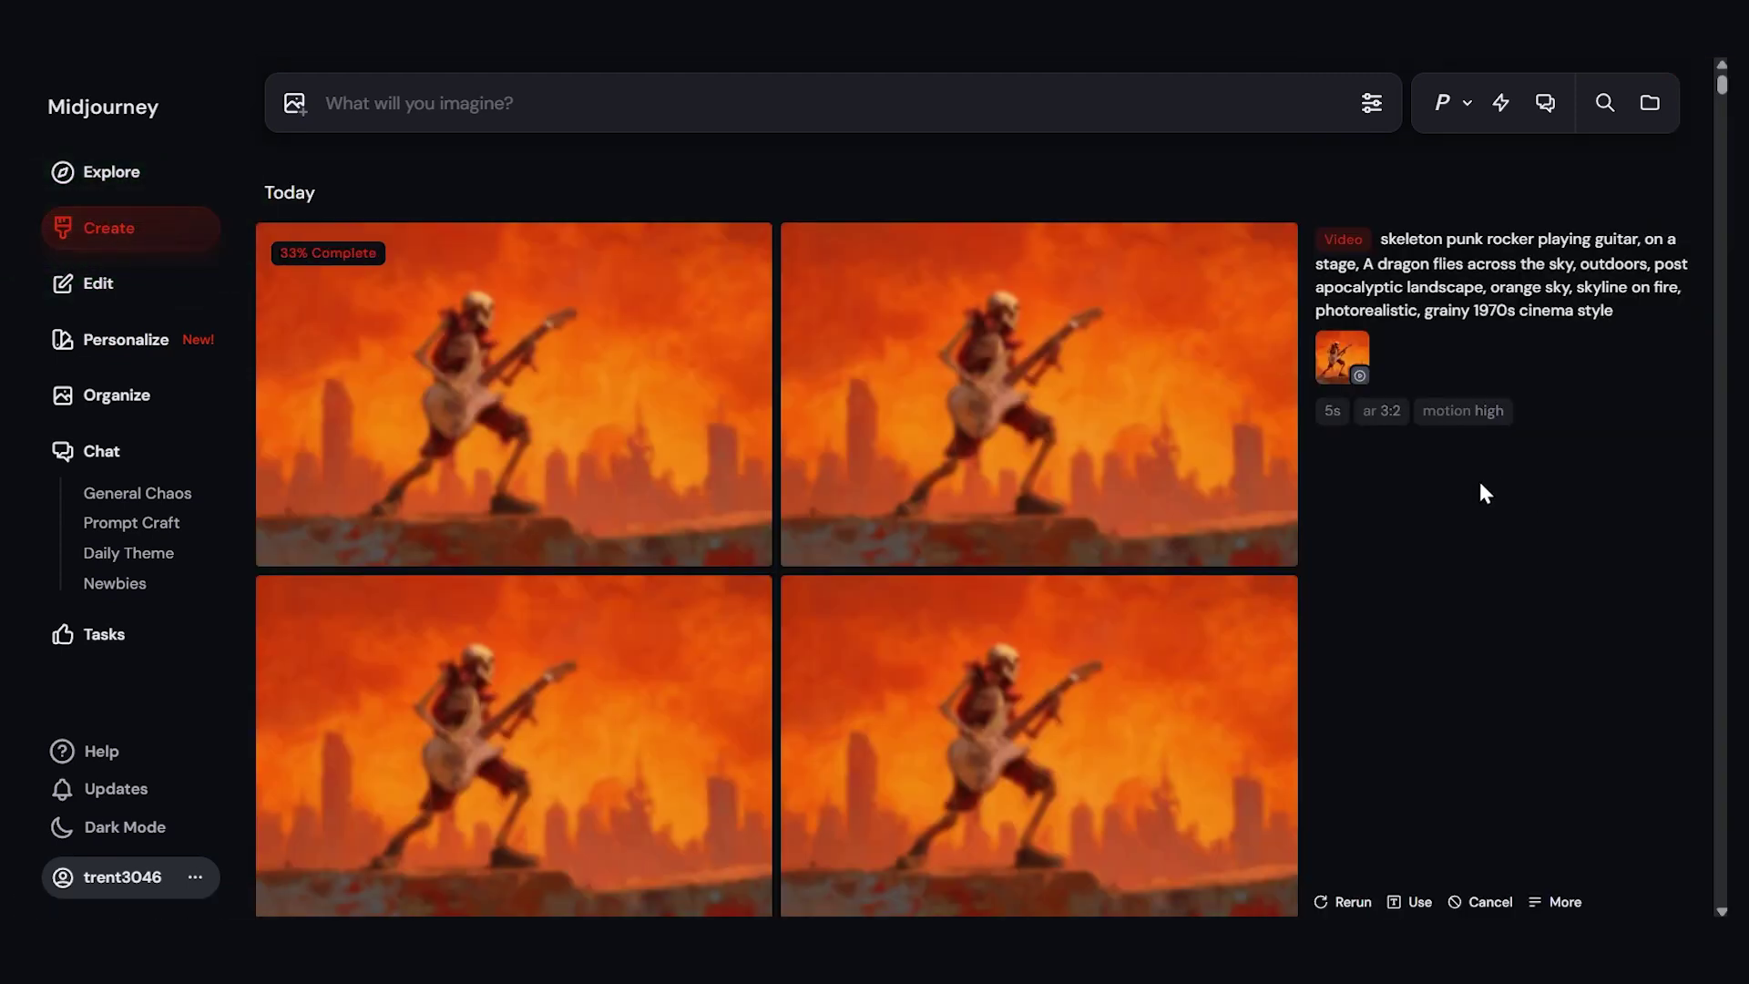
pyautogui.scroll(-8, 1478, 475)
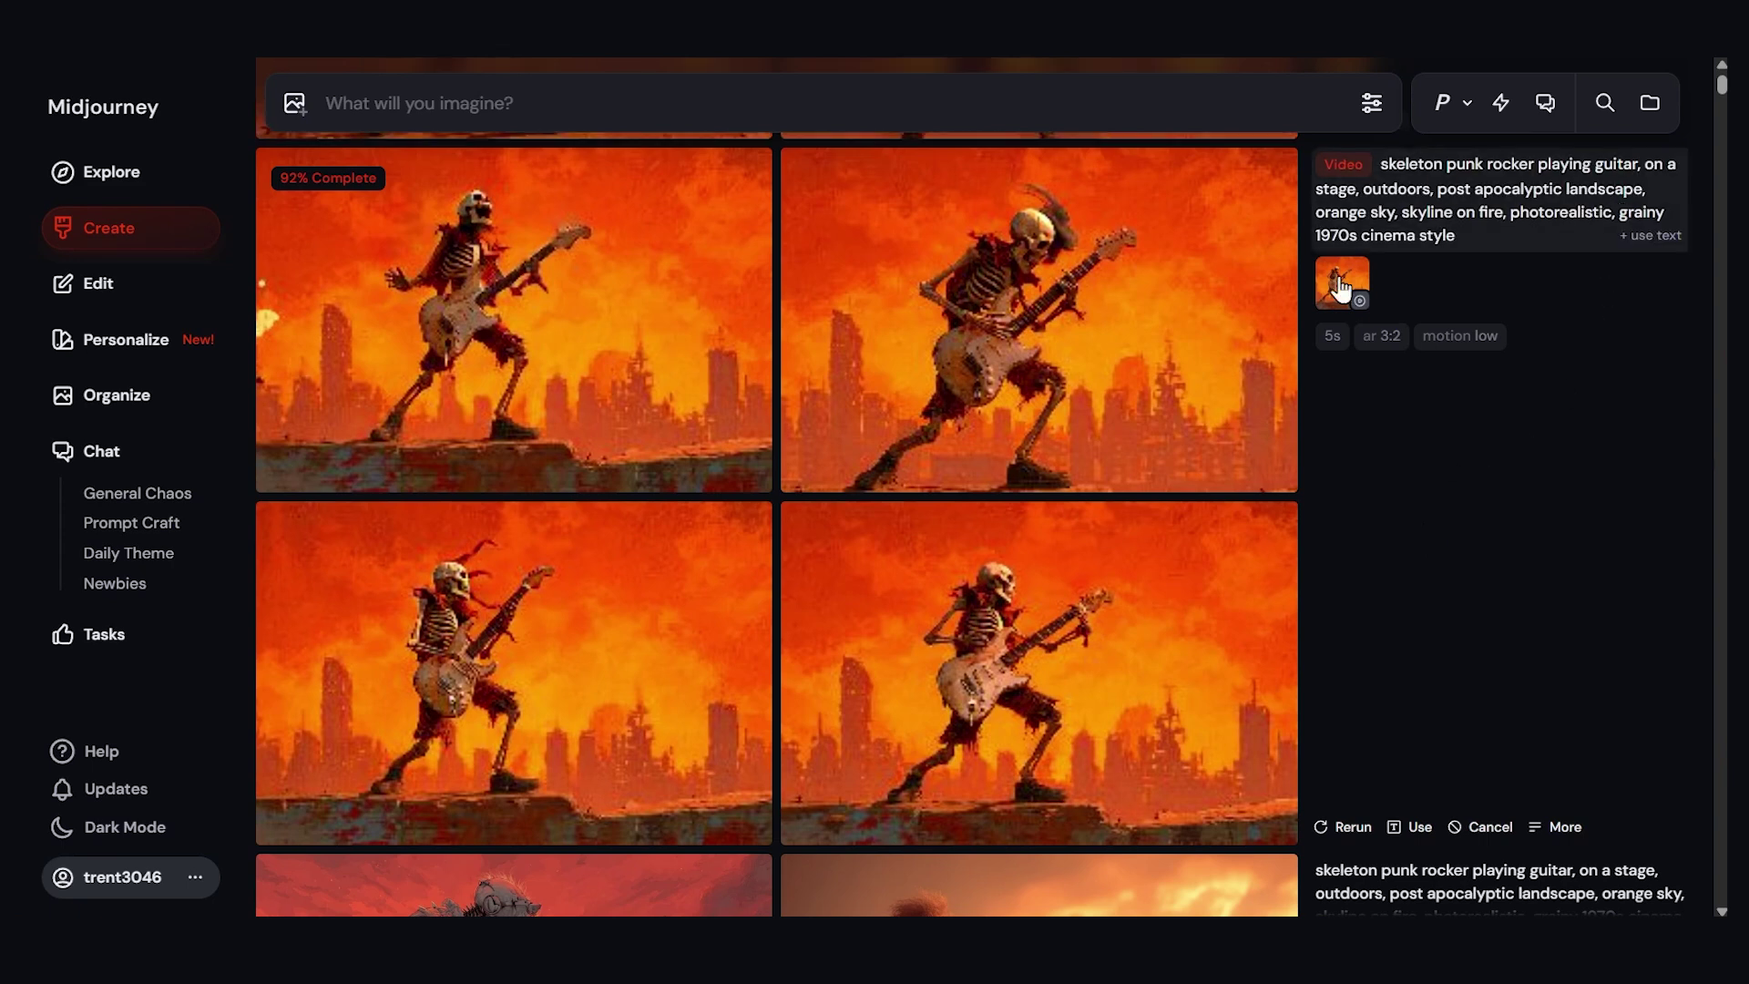
pyautogui.moveTo(1646, 242)
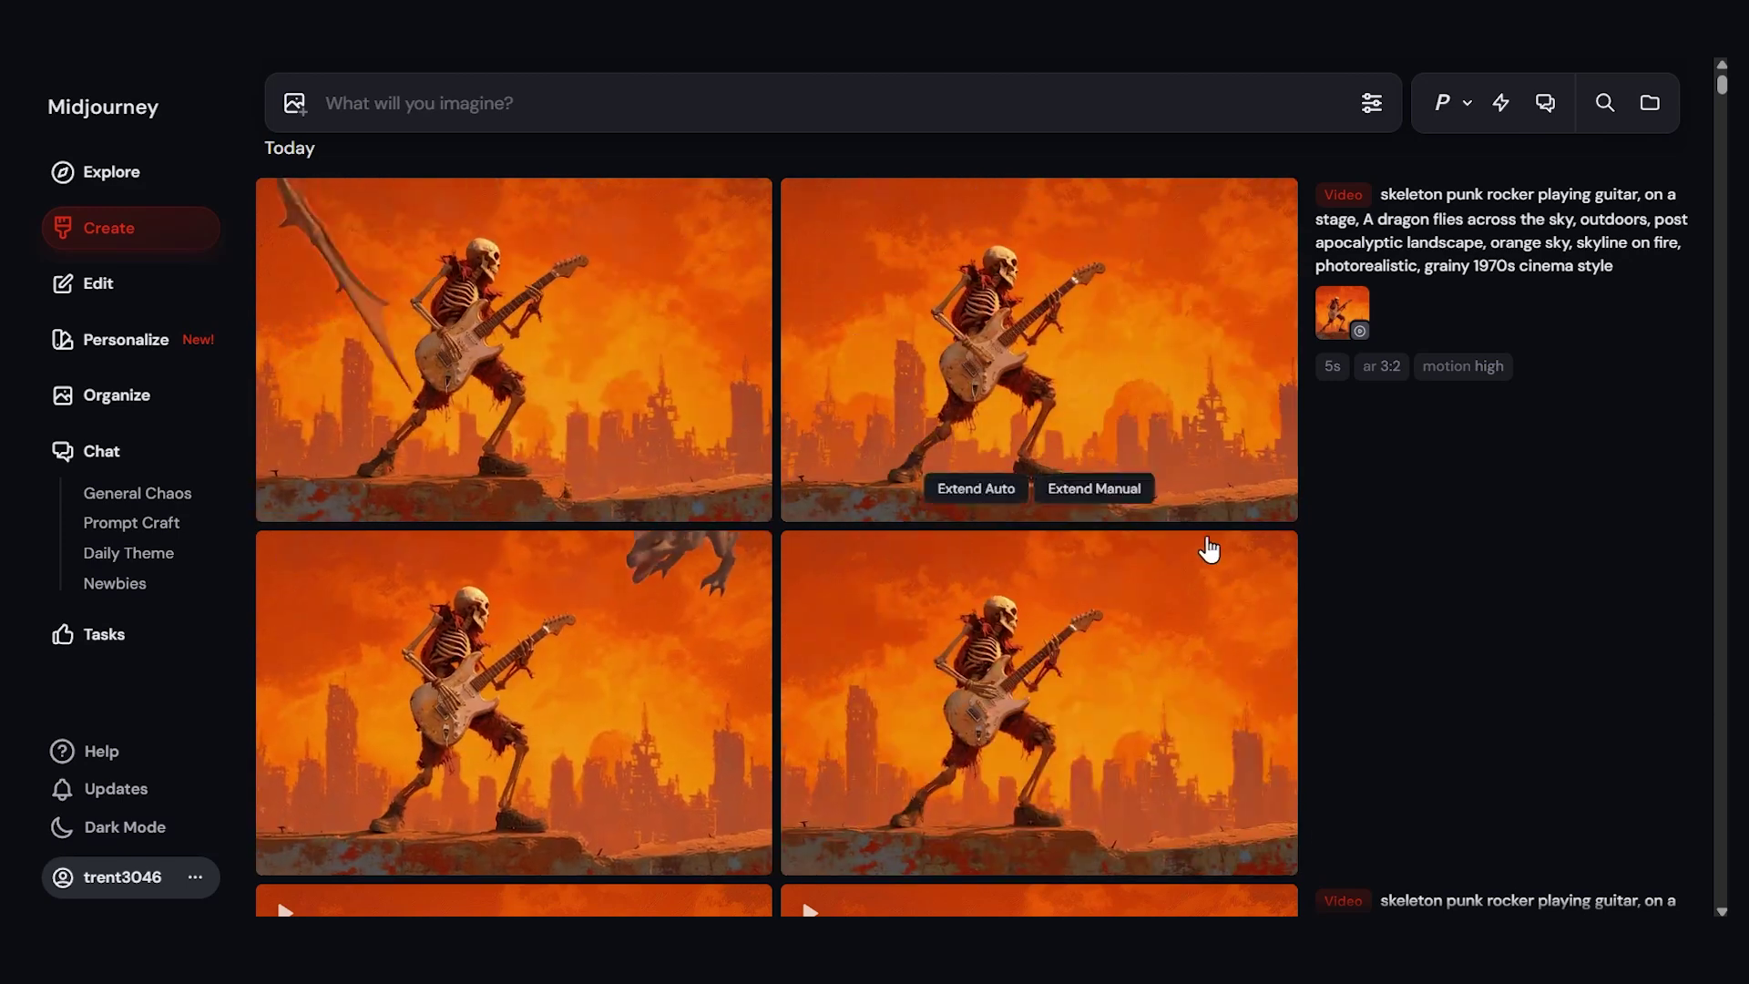
# Step: Extend the dragon video with Manual Low Motion, adding 'explosions in the sky,' to the prompt
pyautogui.click(1258, 205)
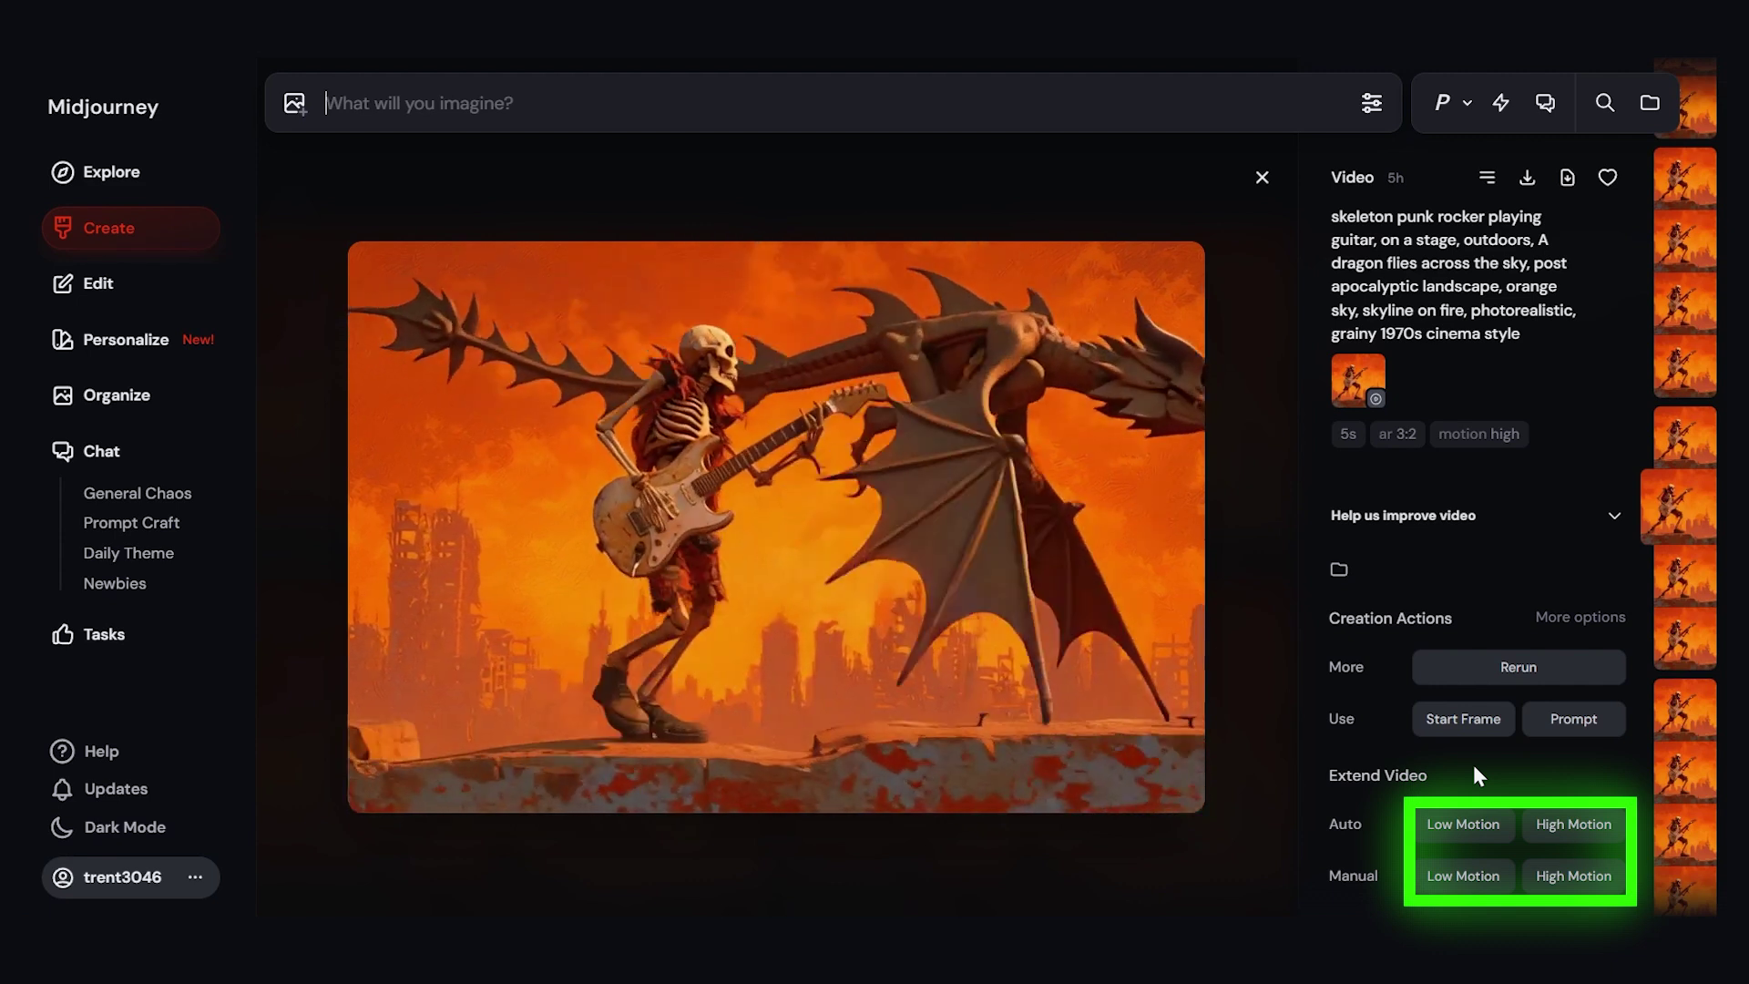
pyautogui.click(1478, 882)
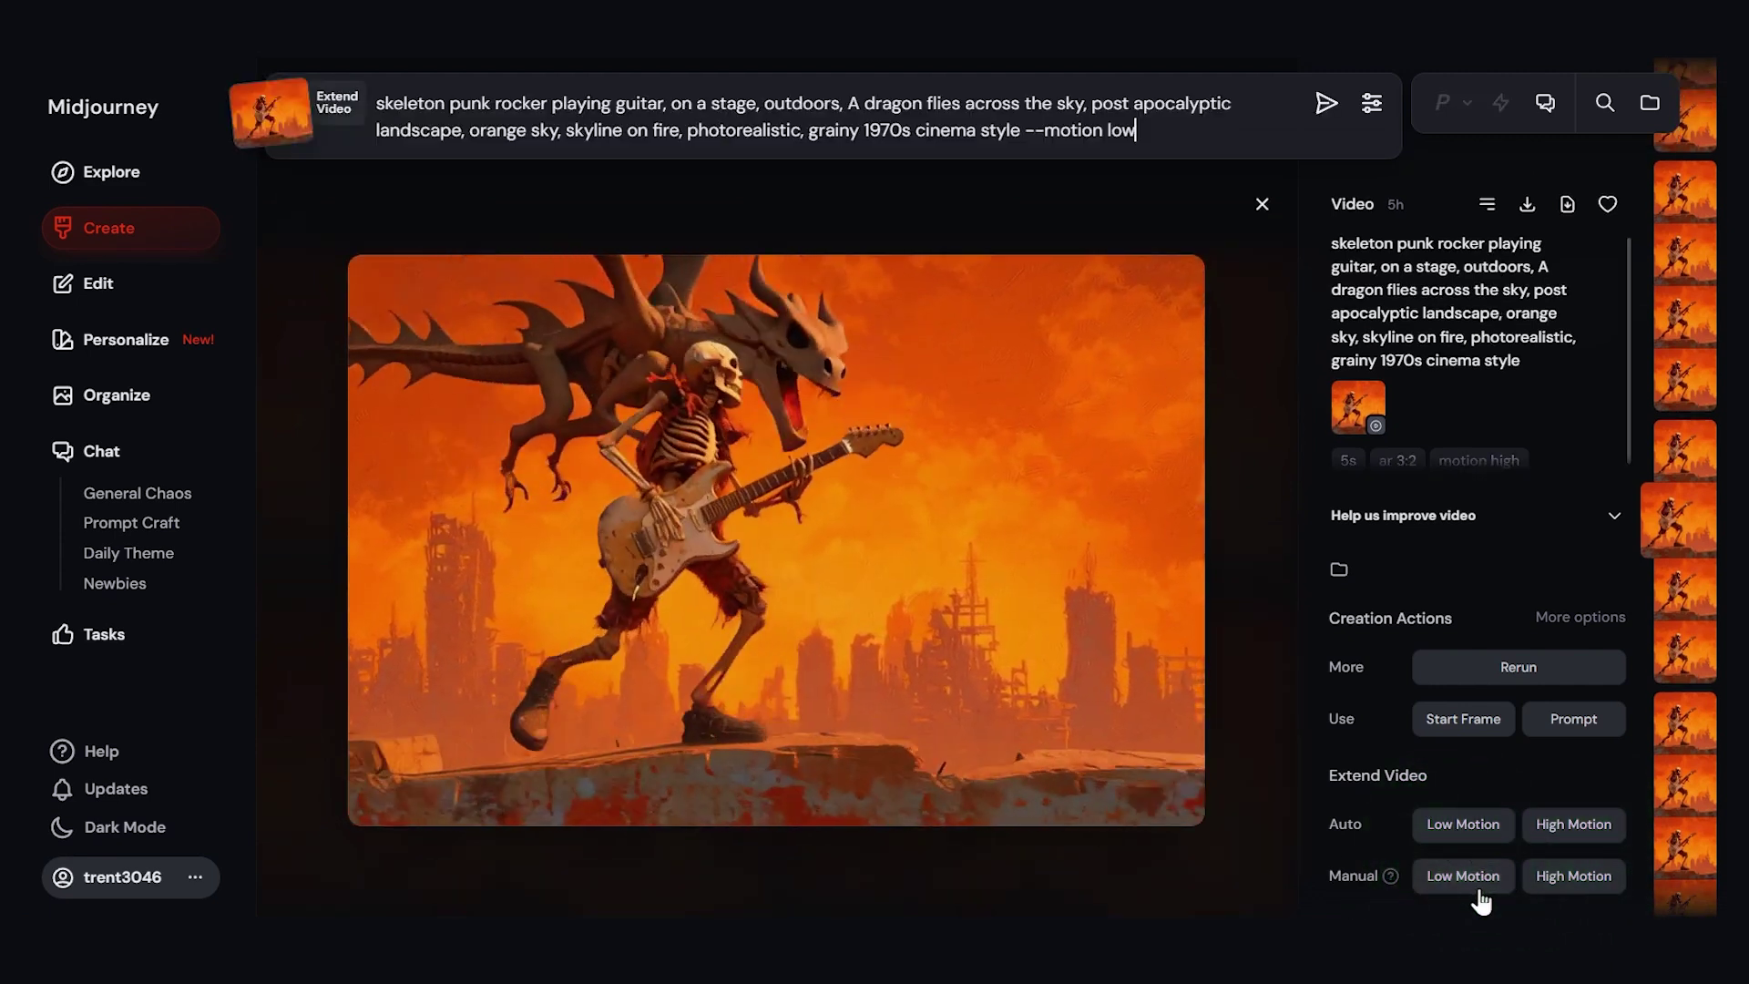
pyautogui.write('explosions in the sky,')
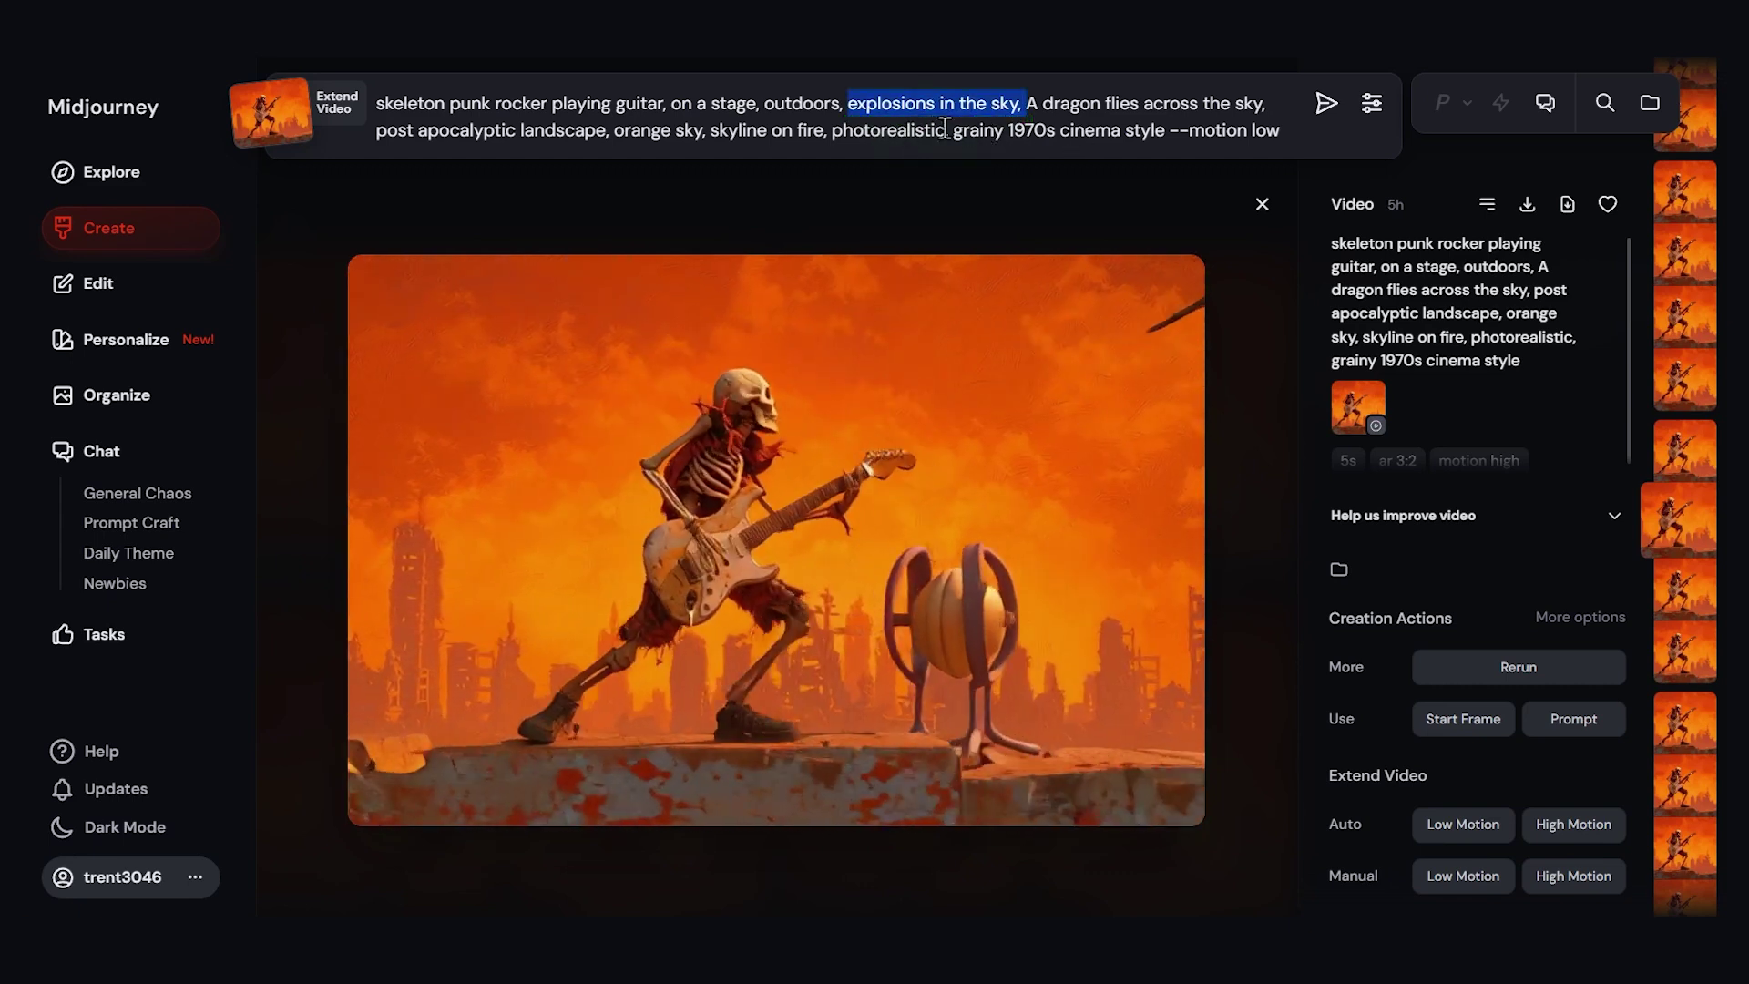
pyautogui.click(1328, 103)
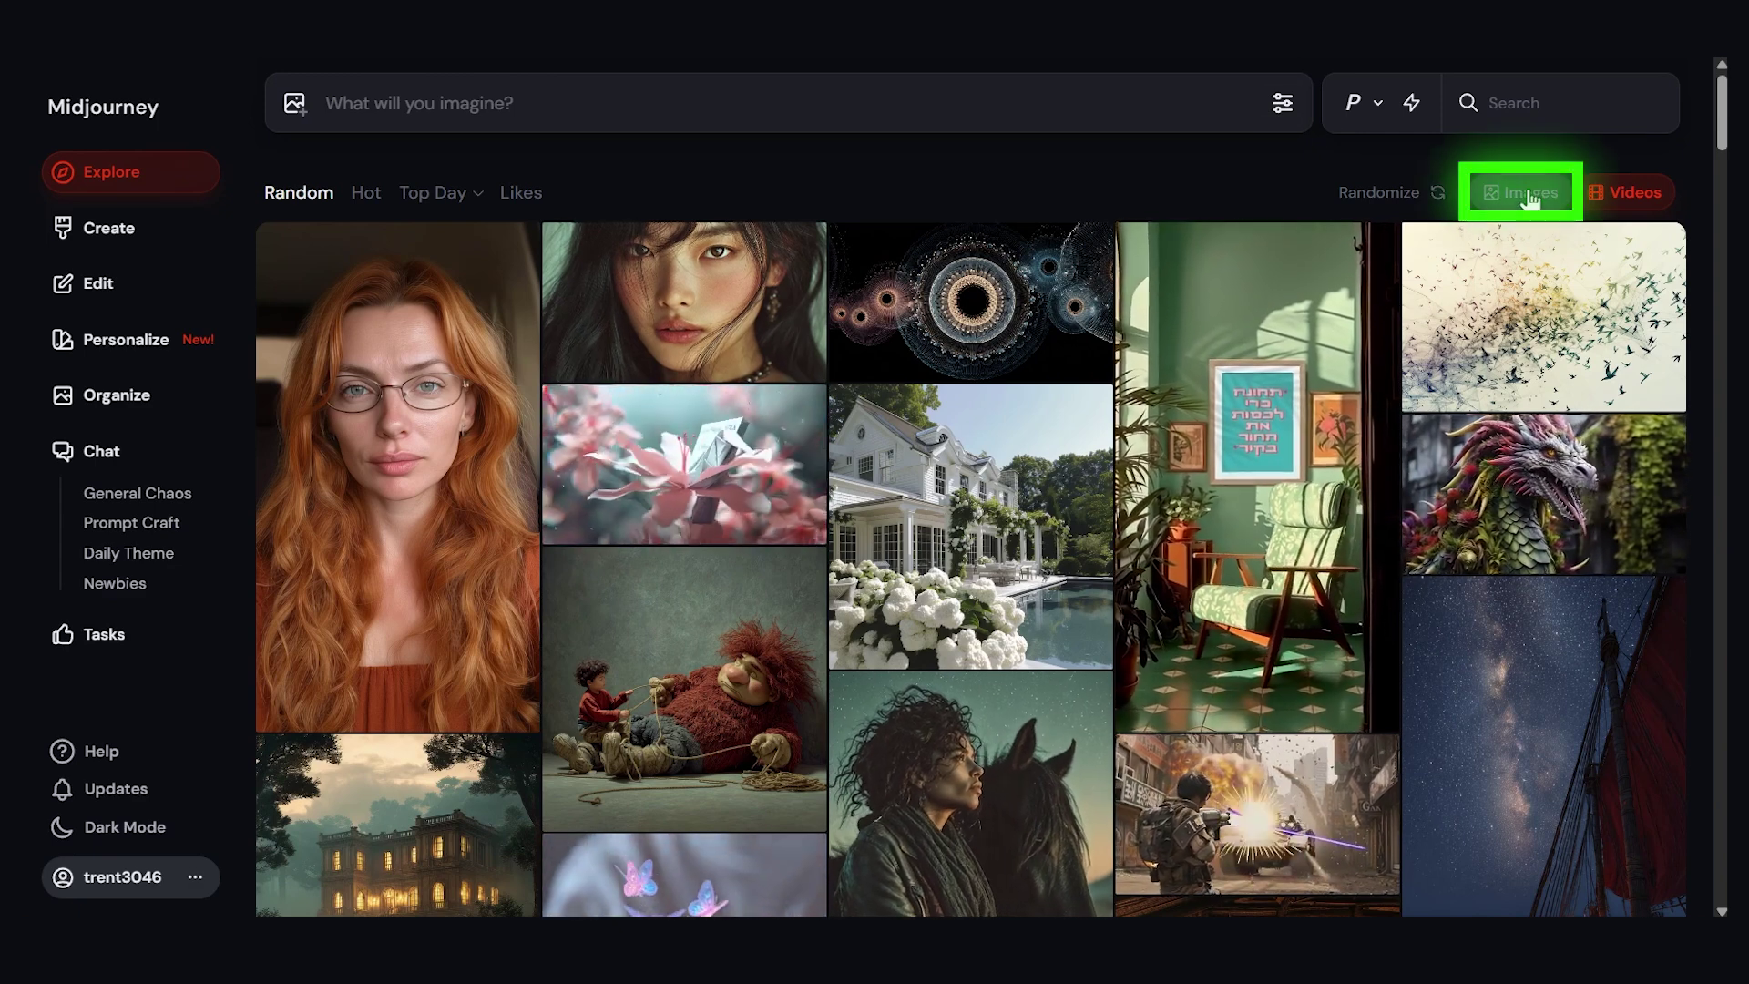
# Step: From the Images feed, use the lemon drink image as Video Start, submit, and follow the job in creations
pyautogui.click(1521, 193)
pyautogui.moveTo(1724, 119); pyautogui.dragTo(1722, 191)
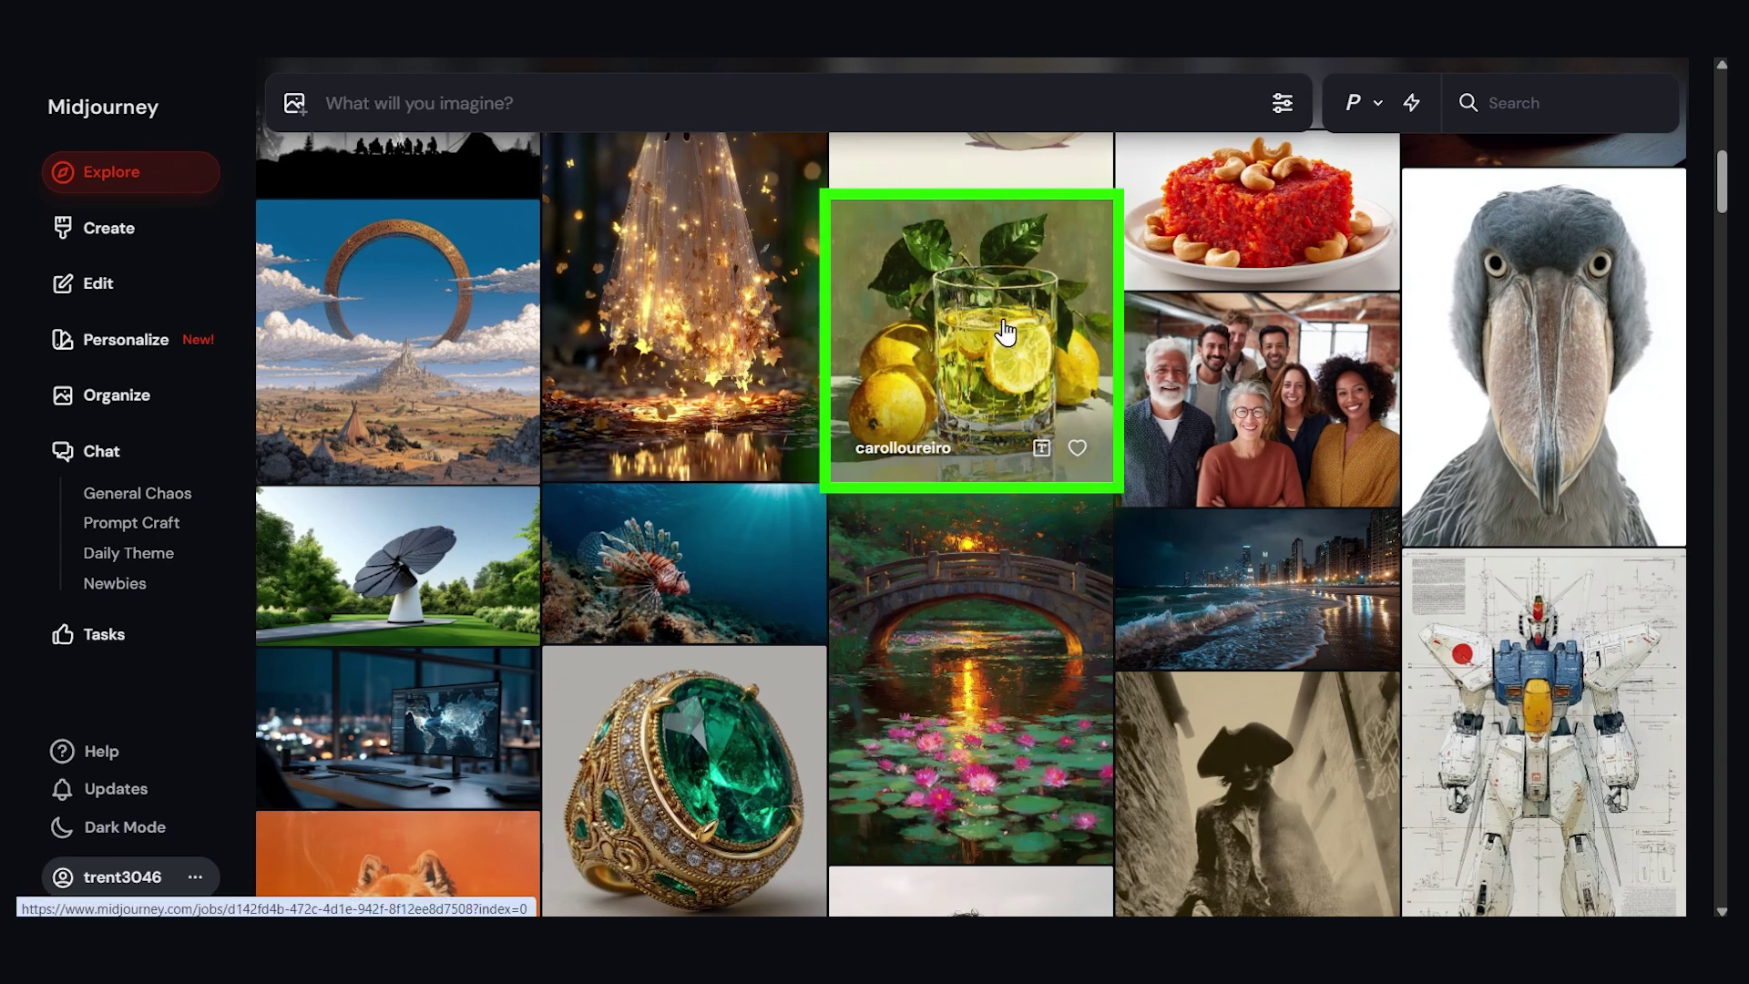
pyautogui.moveTo(961, 300); pyautogui.dragTo(308, 82)
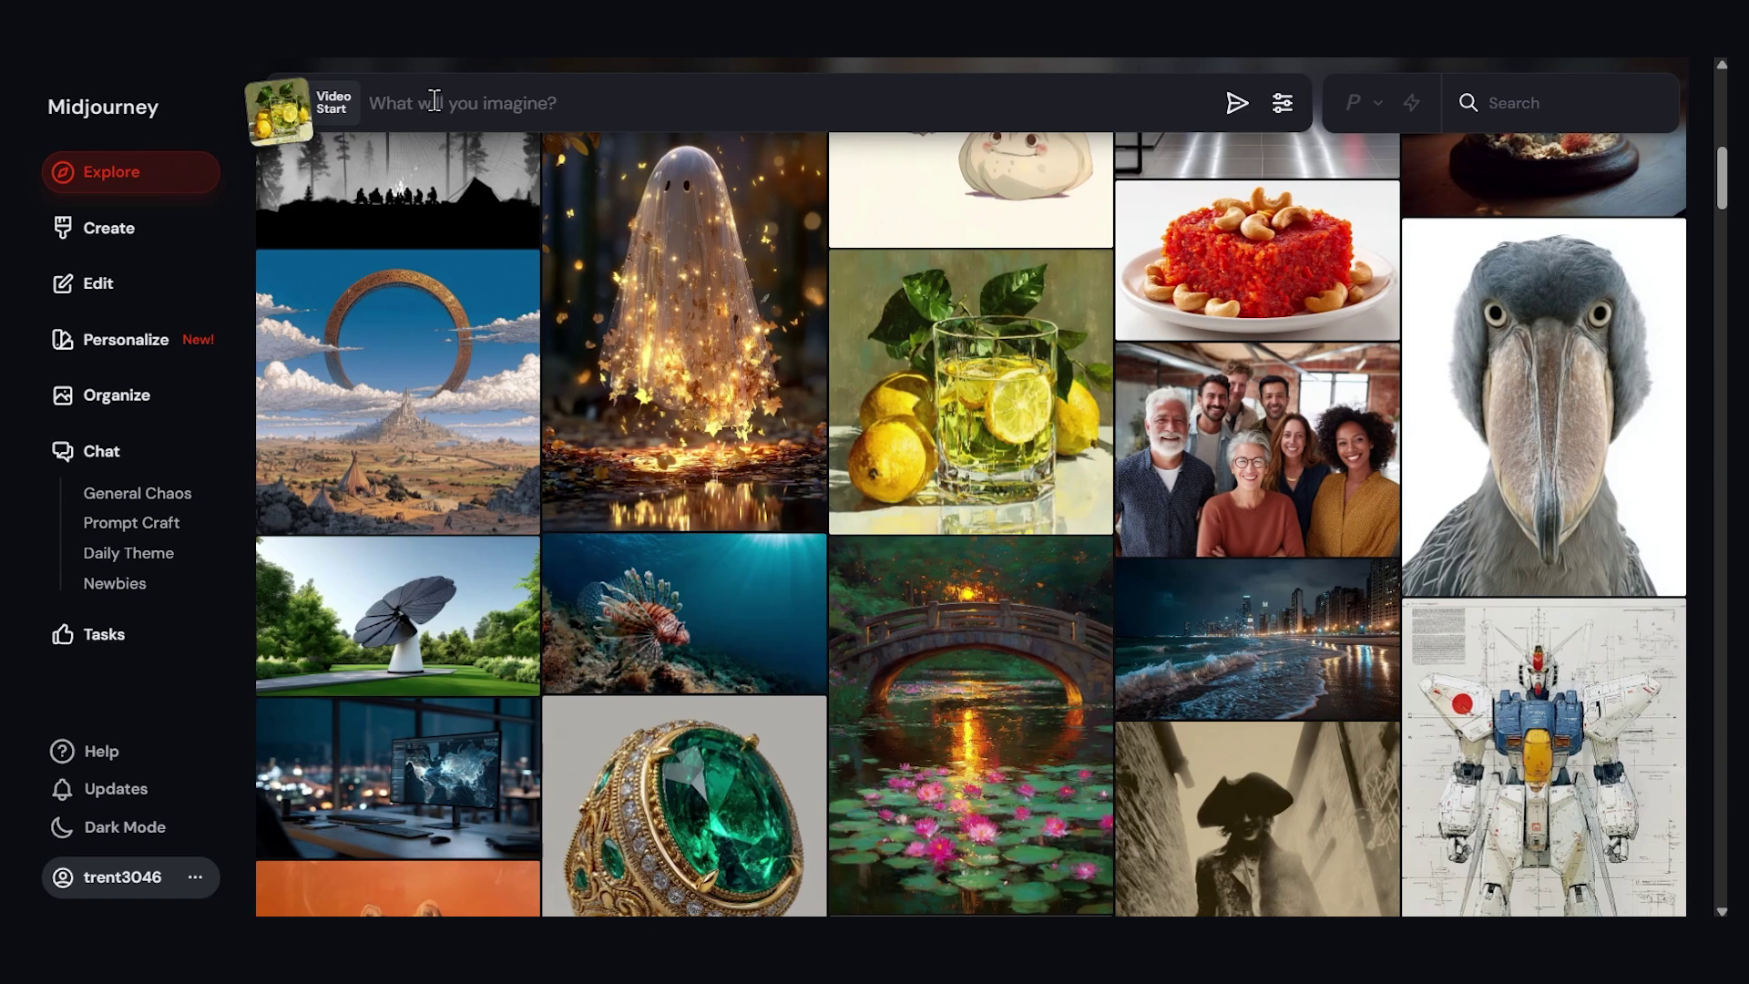
pyautogui.click(1239, 107)
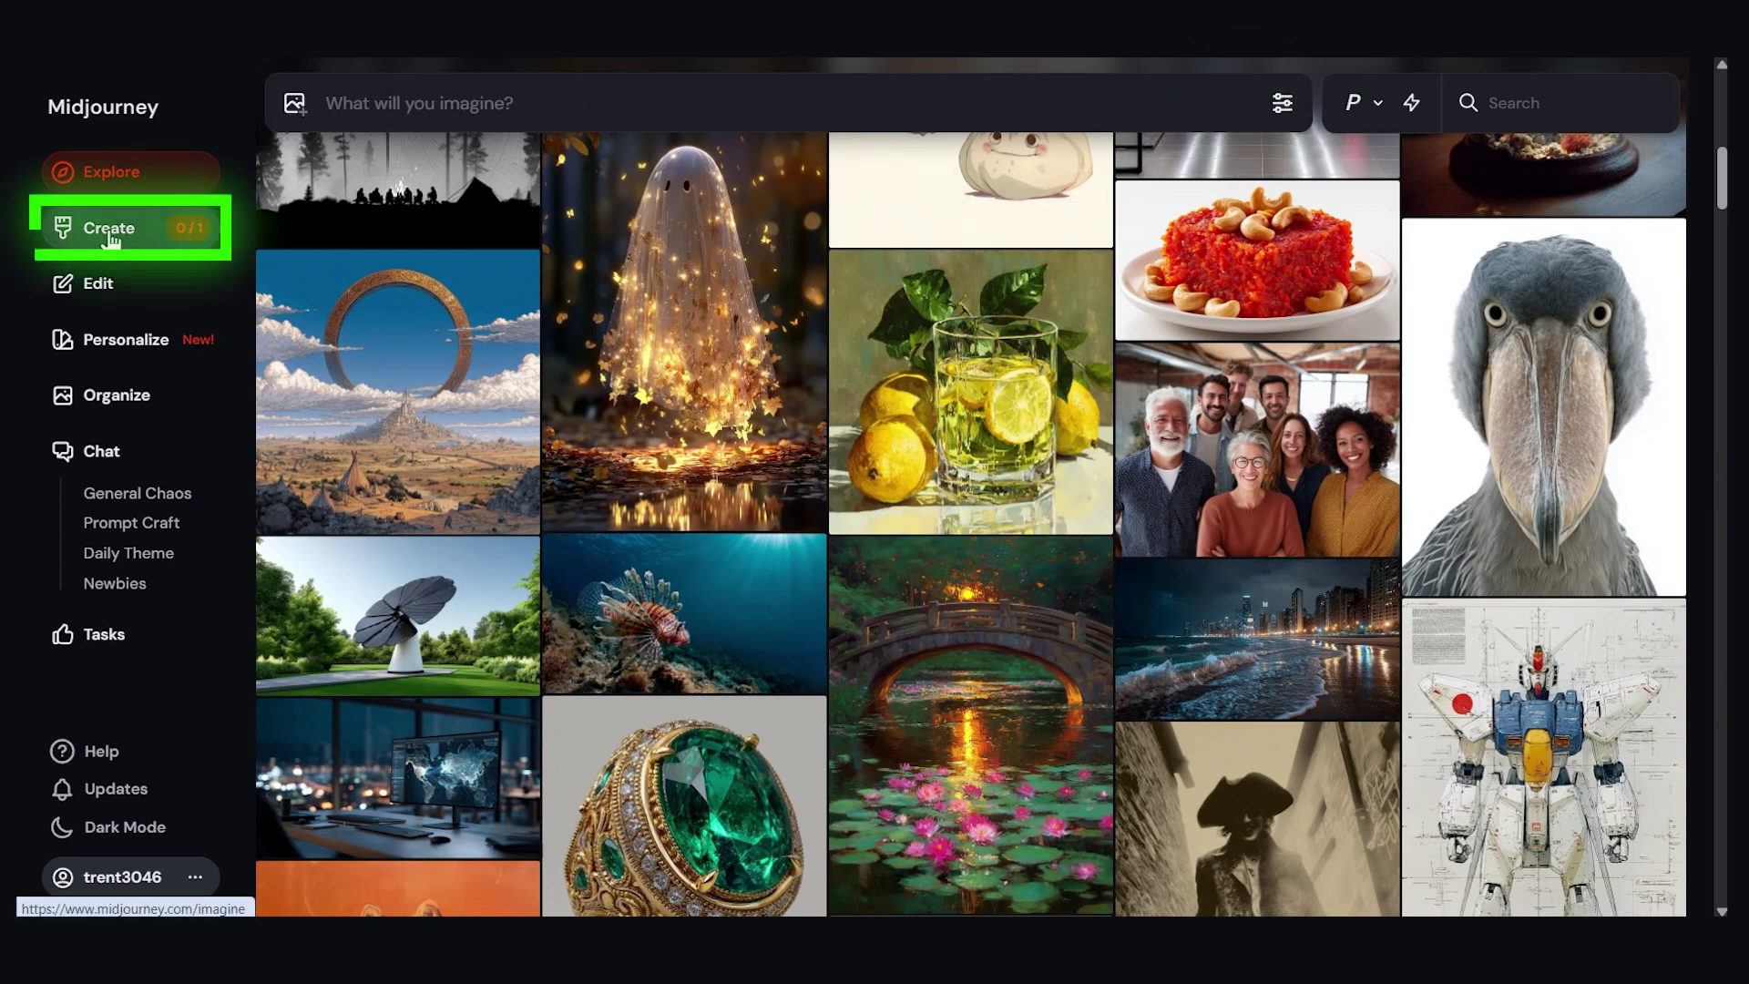
pyautogui.click(112, 230)
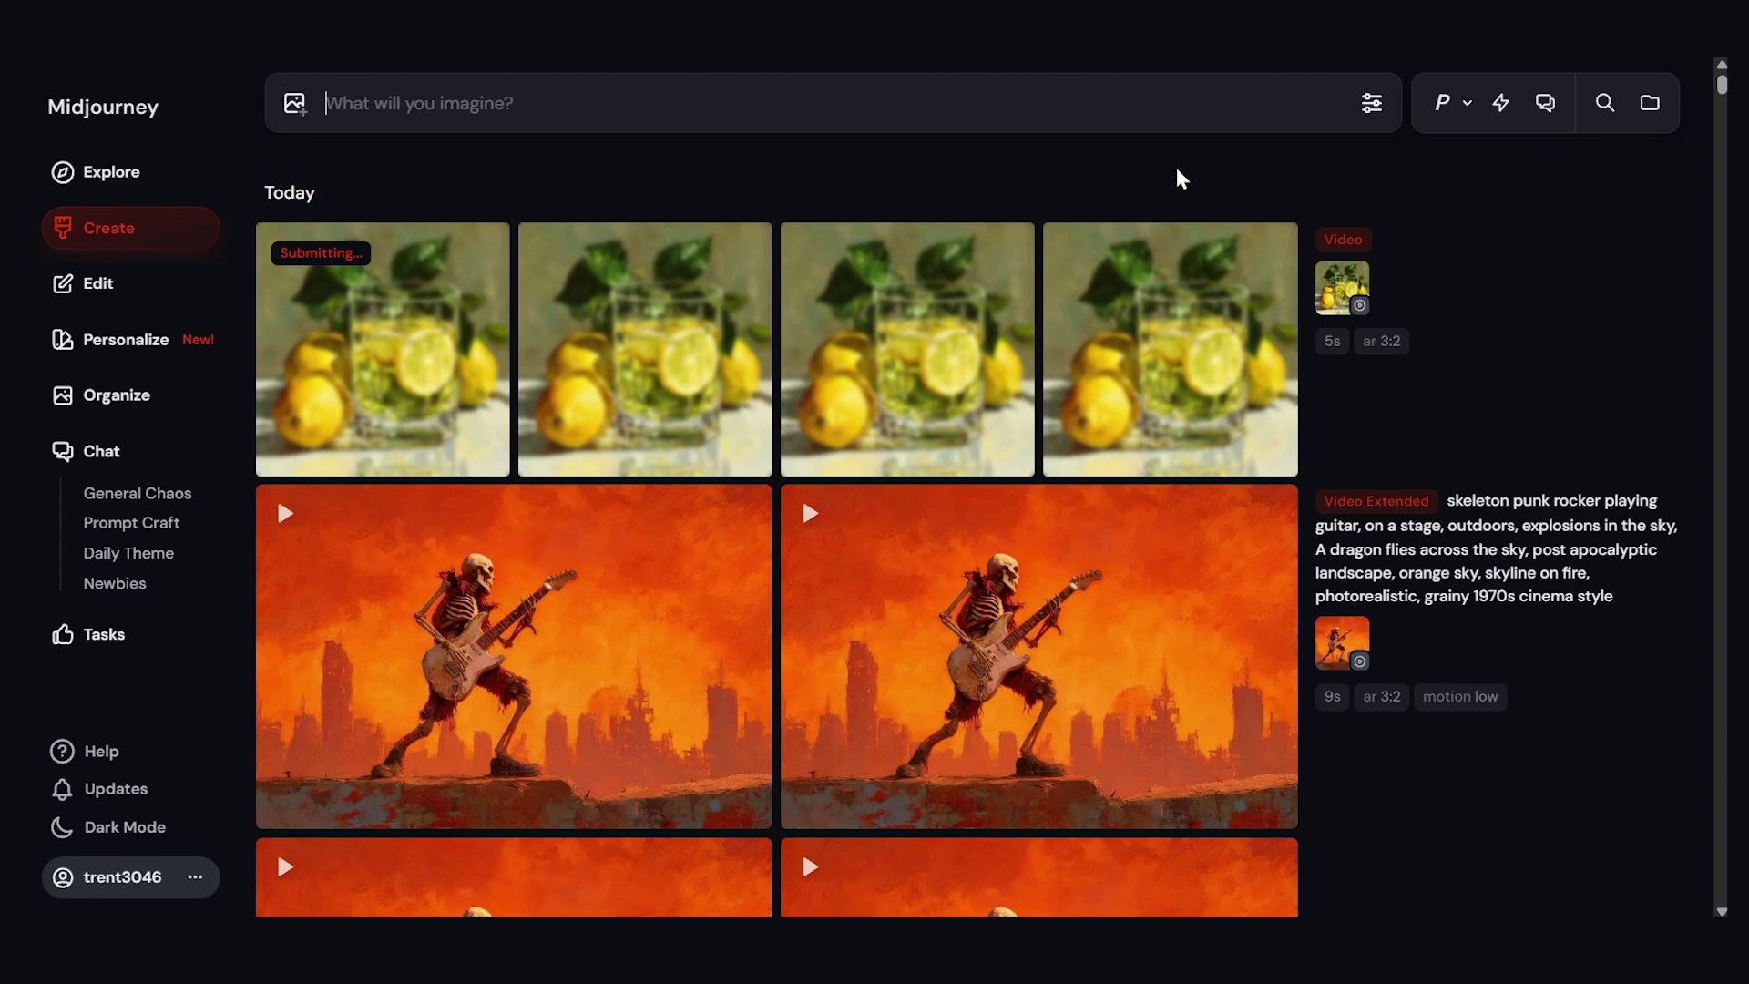
pyautogui.moveTo(1300, 402)
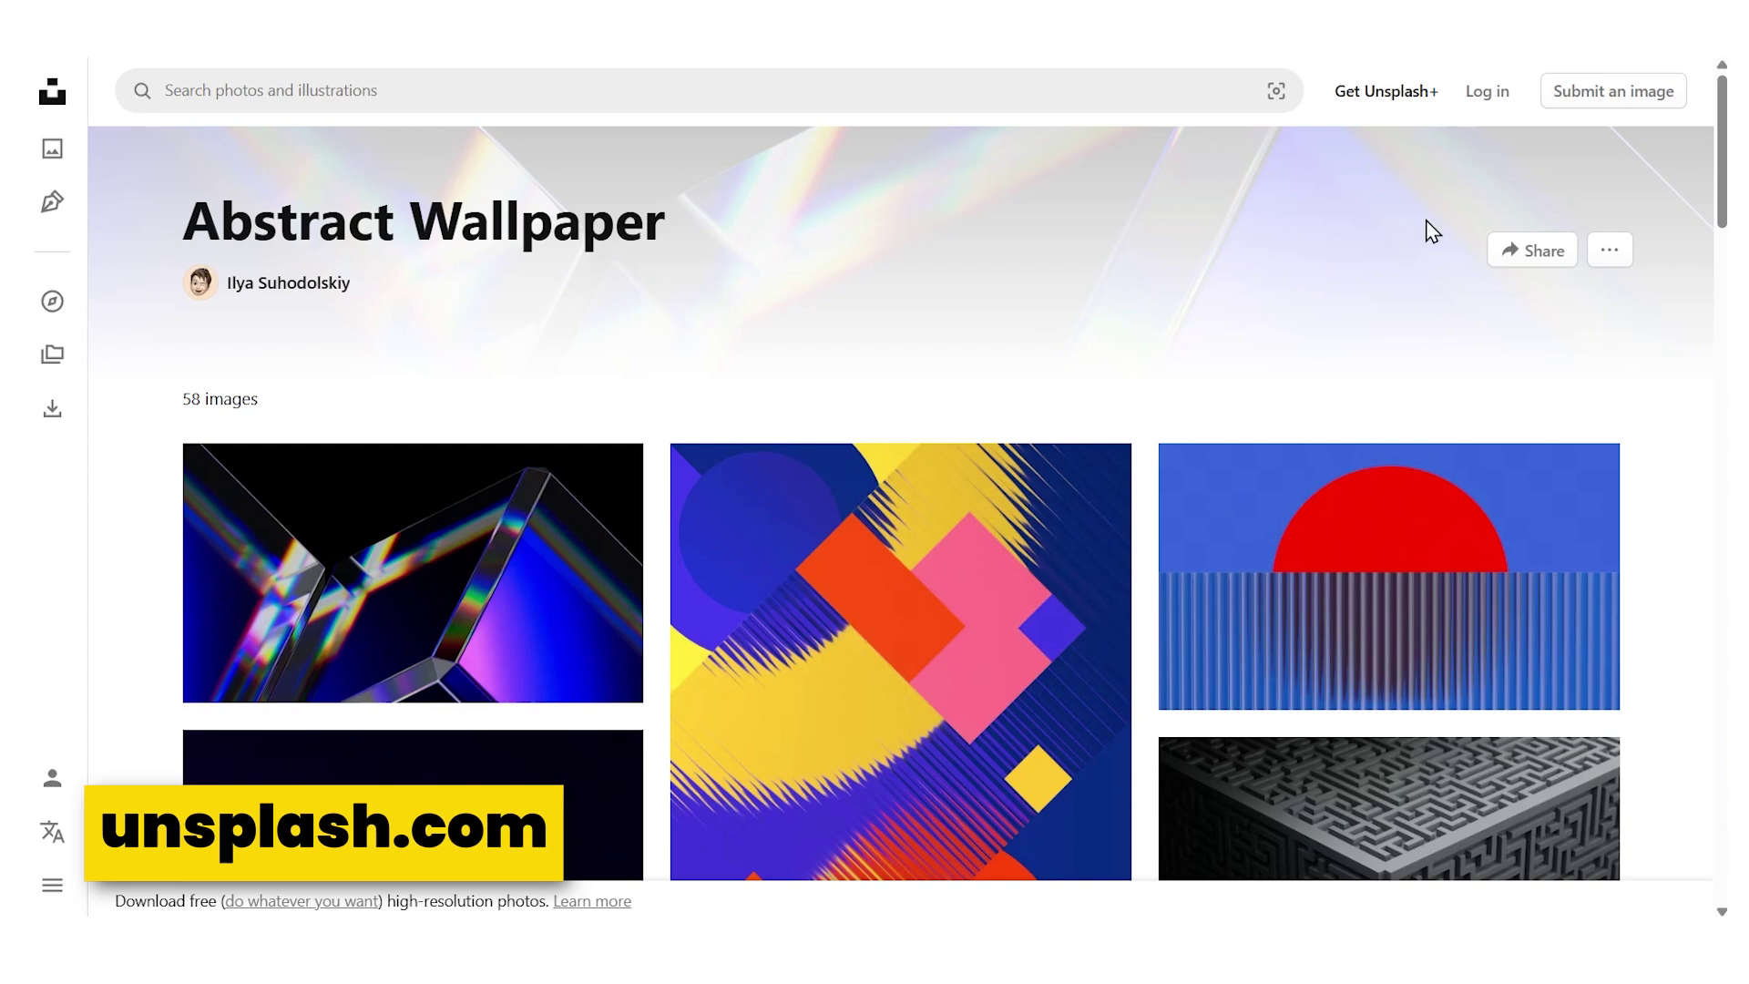
# Step: Open the green-lit ringed planet photo from the Abstract Wallpaper collection and copy the image
pyautogui.scroll(-12, 1713, 182)
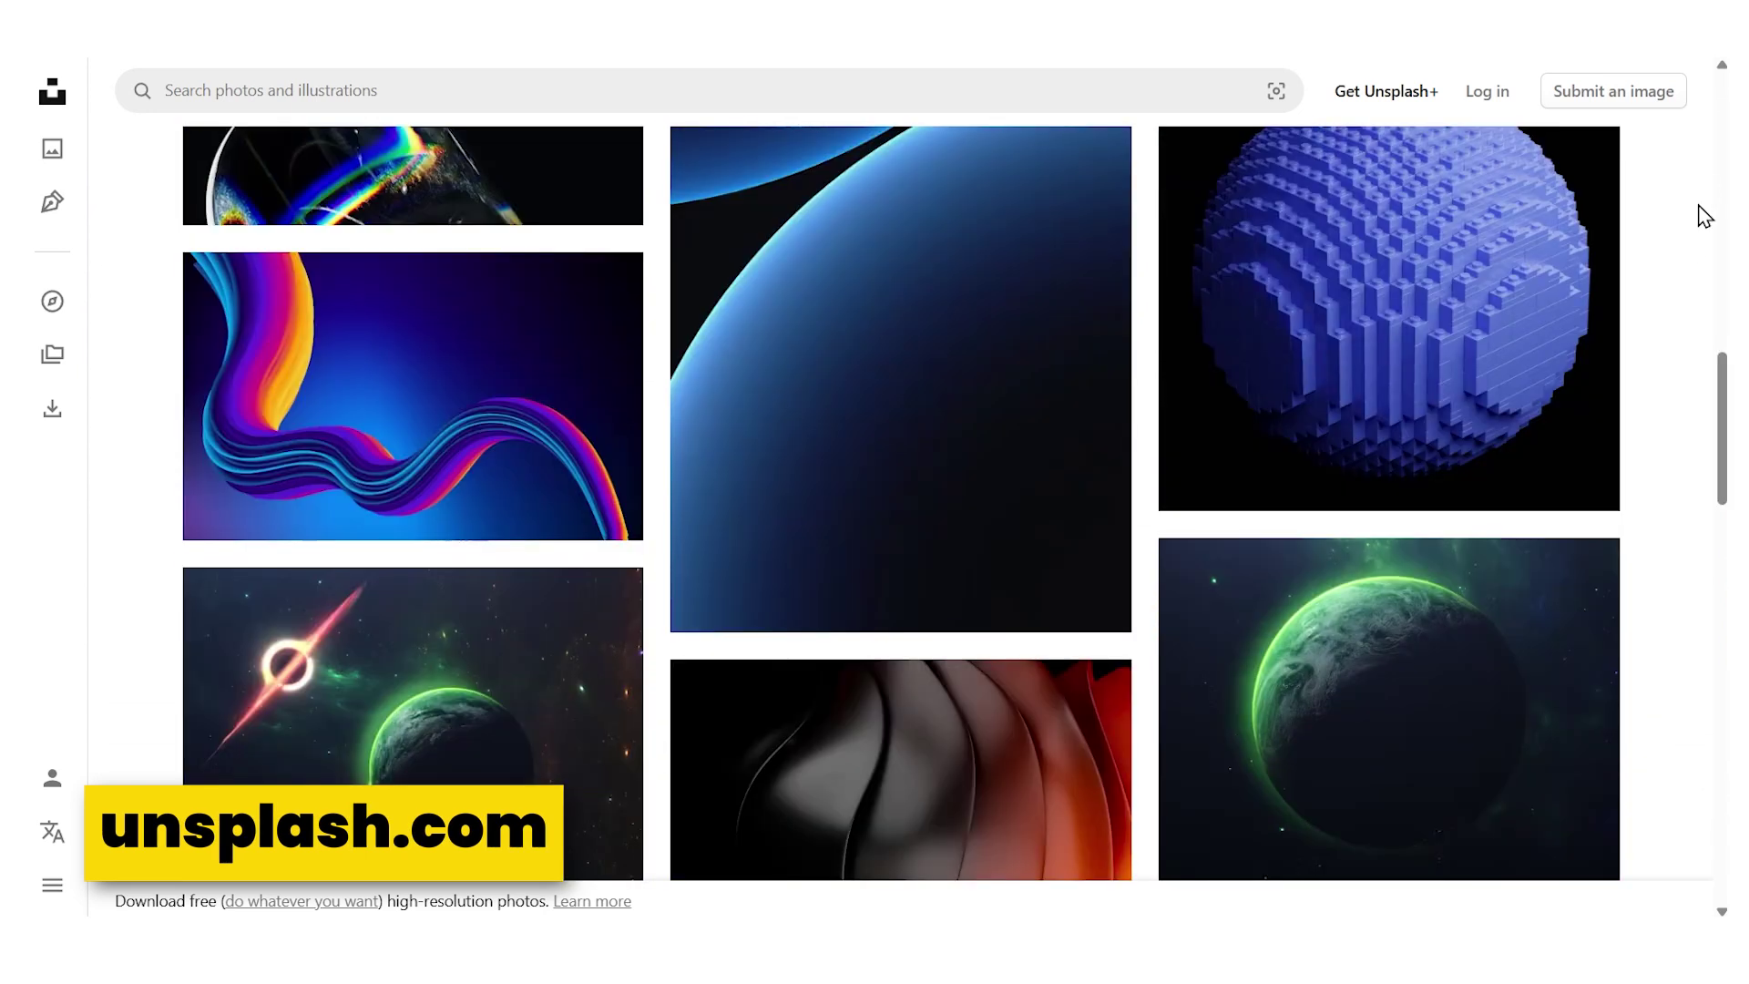
pyautogui.scroll(-3, 1540, 234)
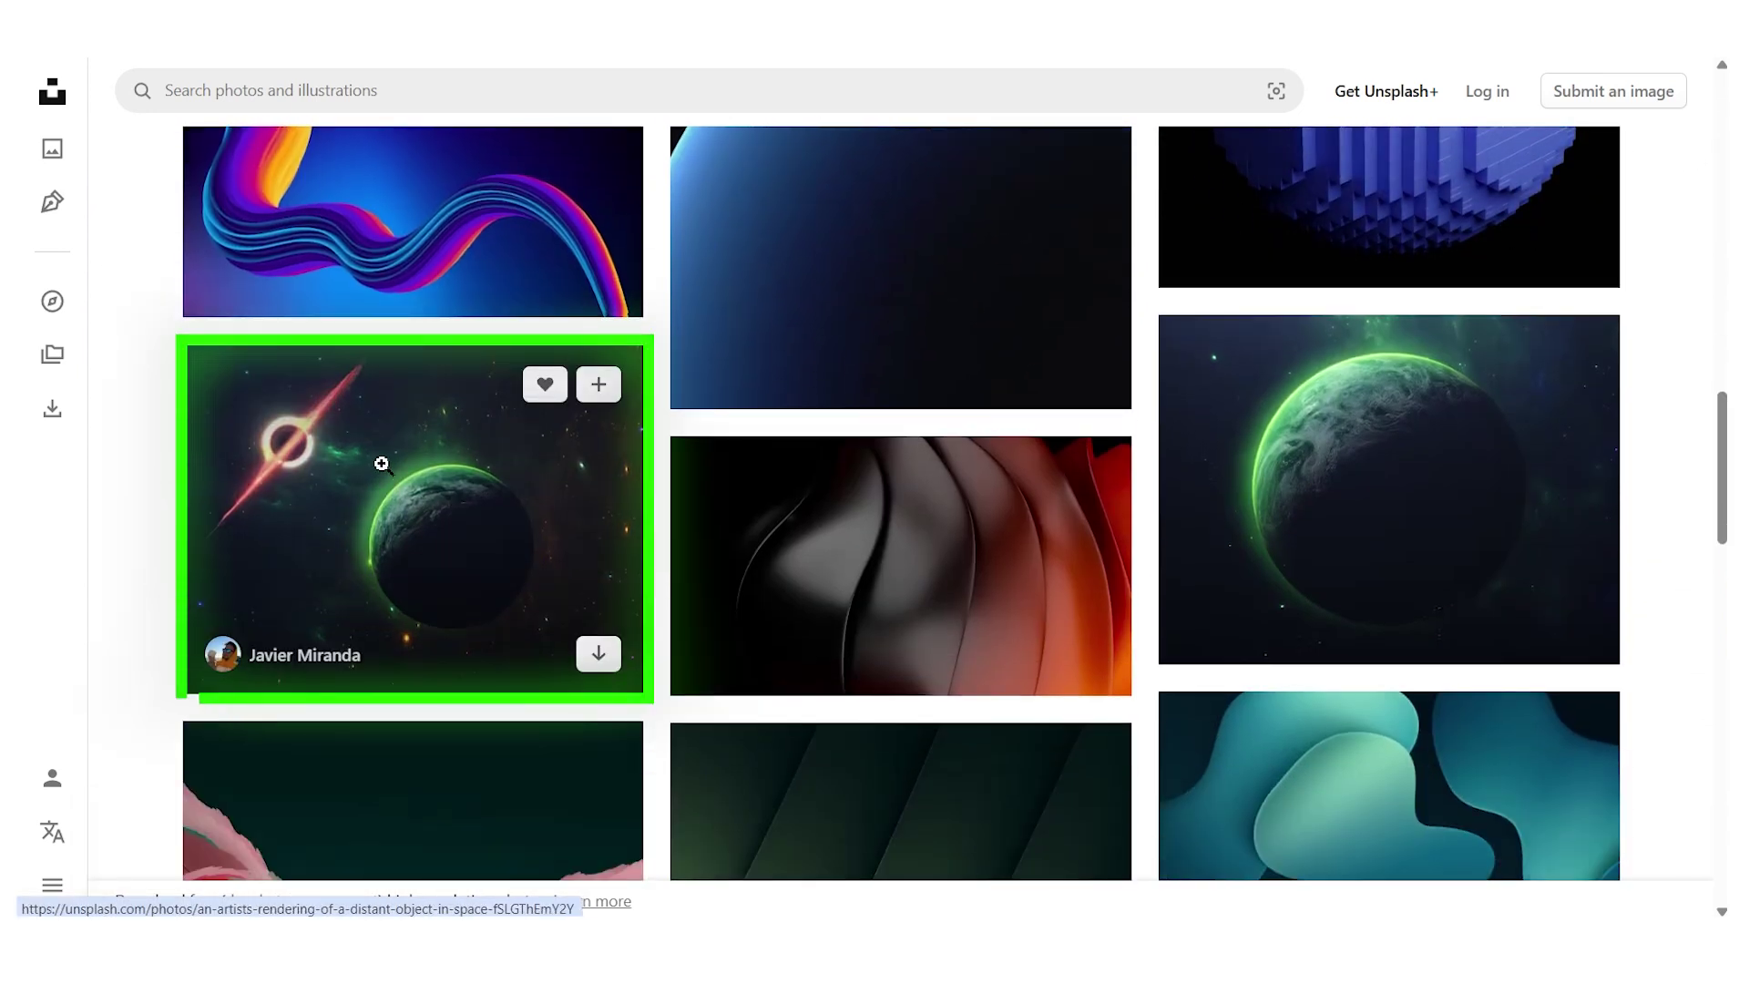
pyautogui.click(396, 497)
pyautogui.rightClick(769, 309)
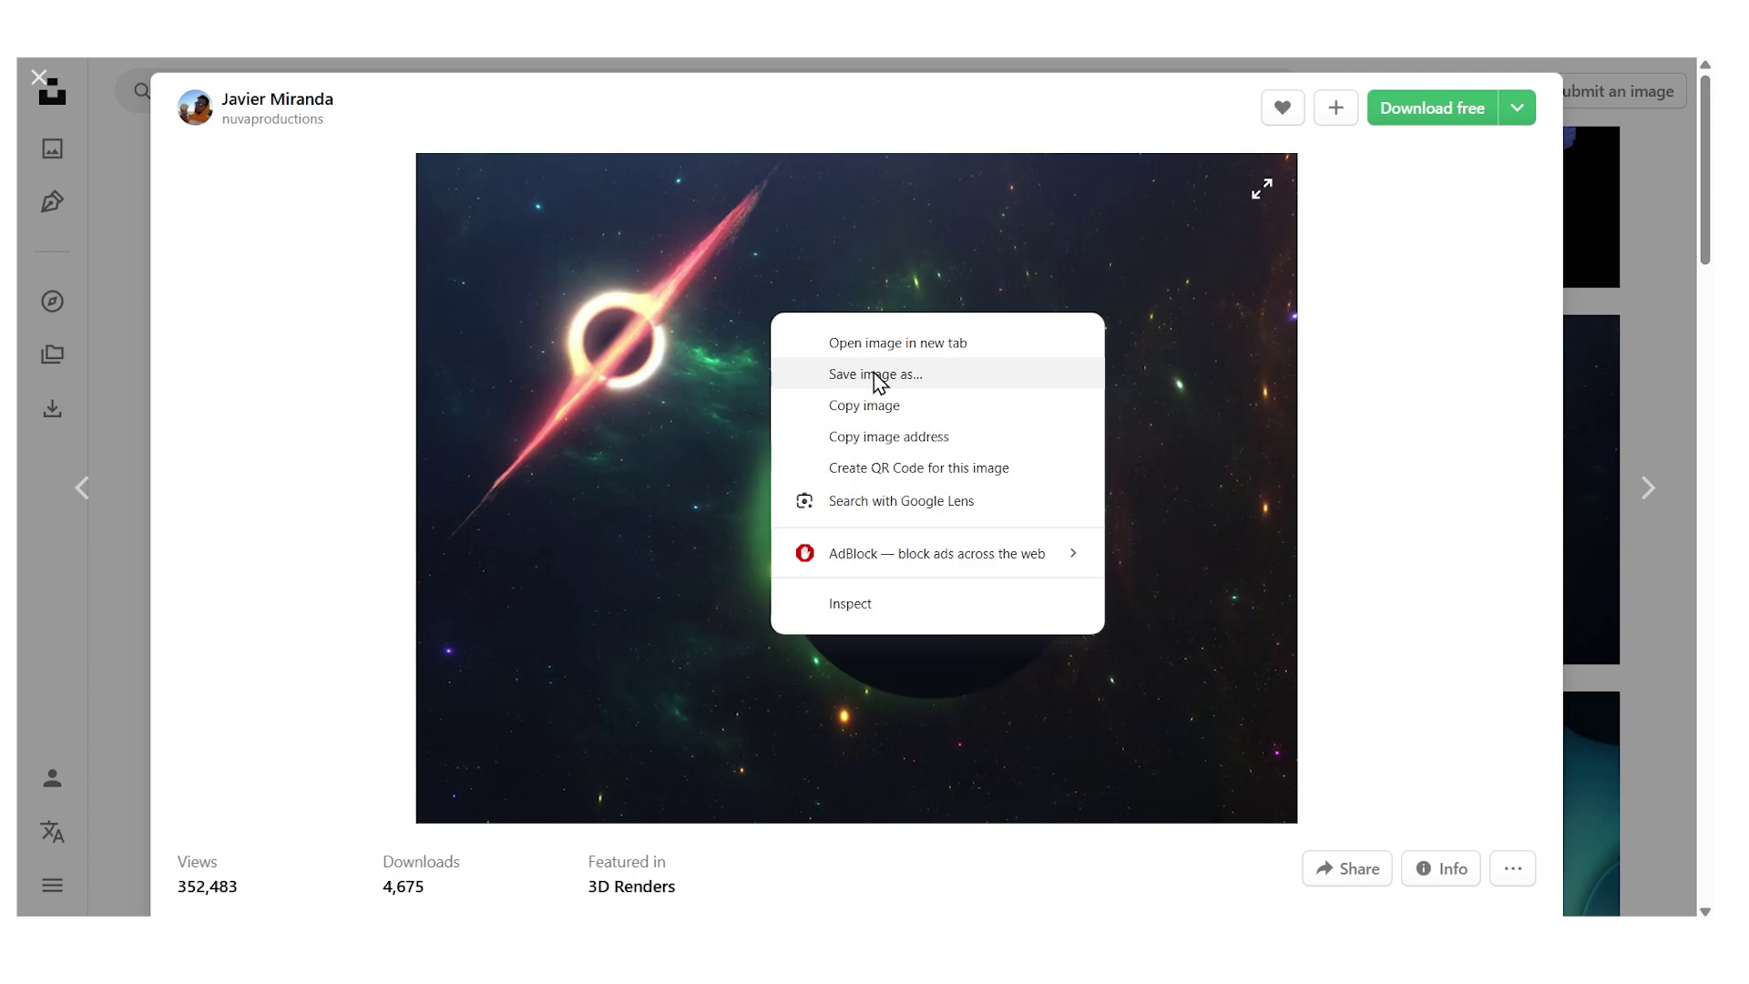
pyautogui.click(895, 407)
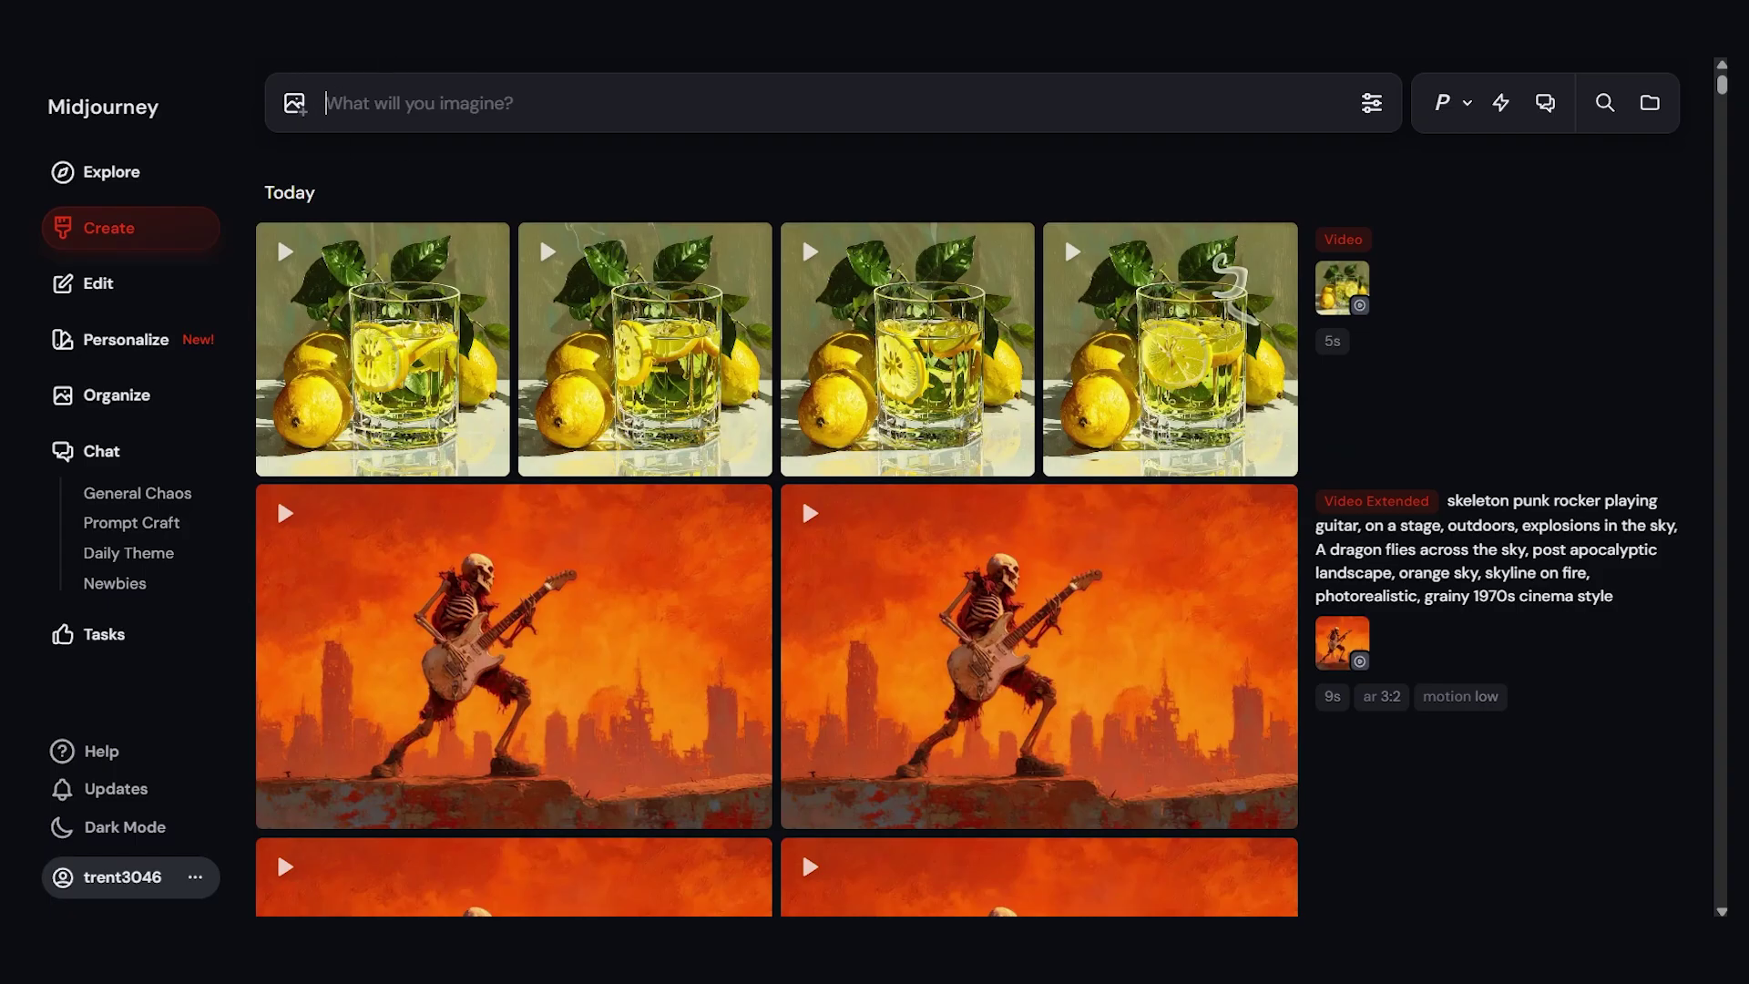
# Step: Paste the copied planet image into the prompt bar and set it as the Starting Frame
pyautogui.rightClick(497, 100)
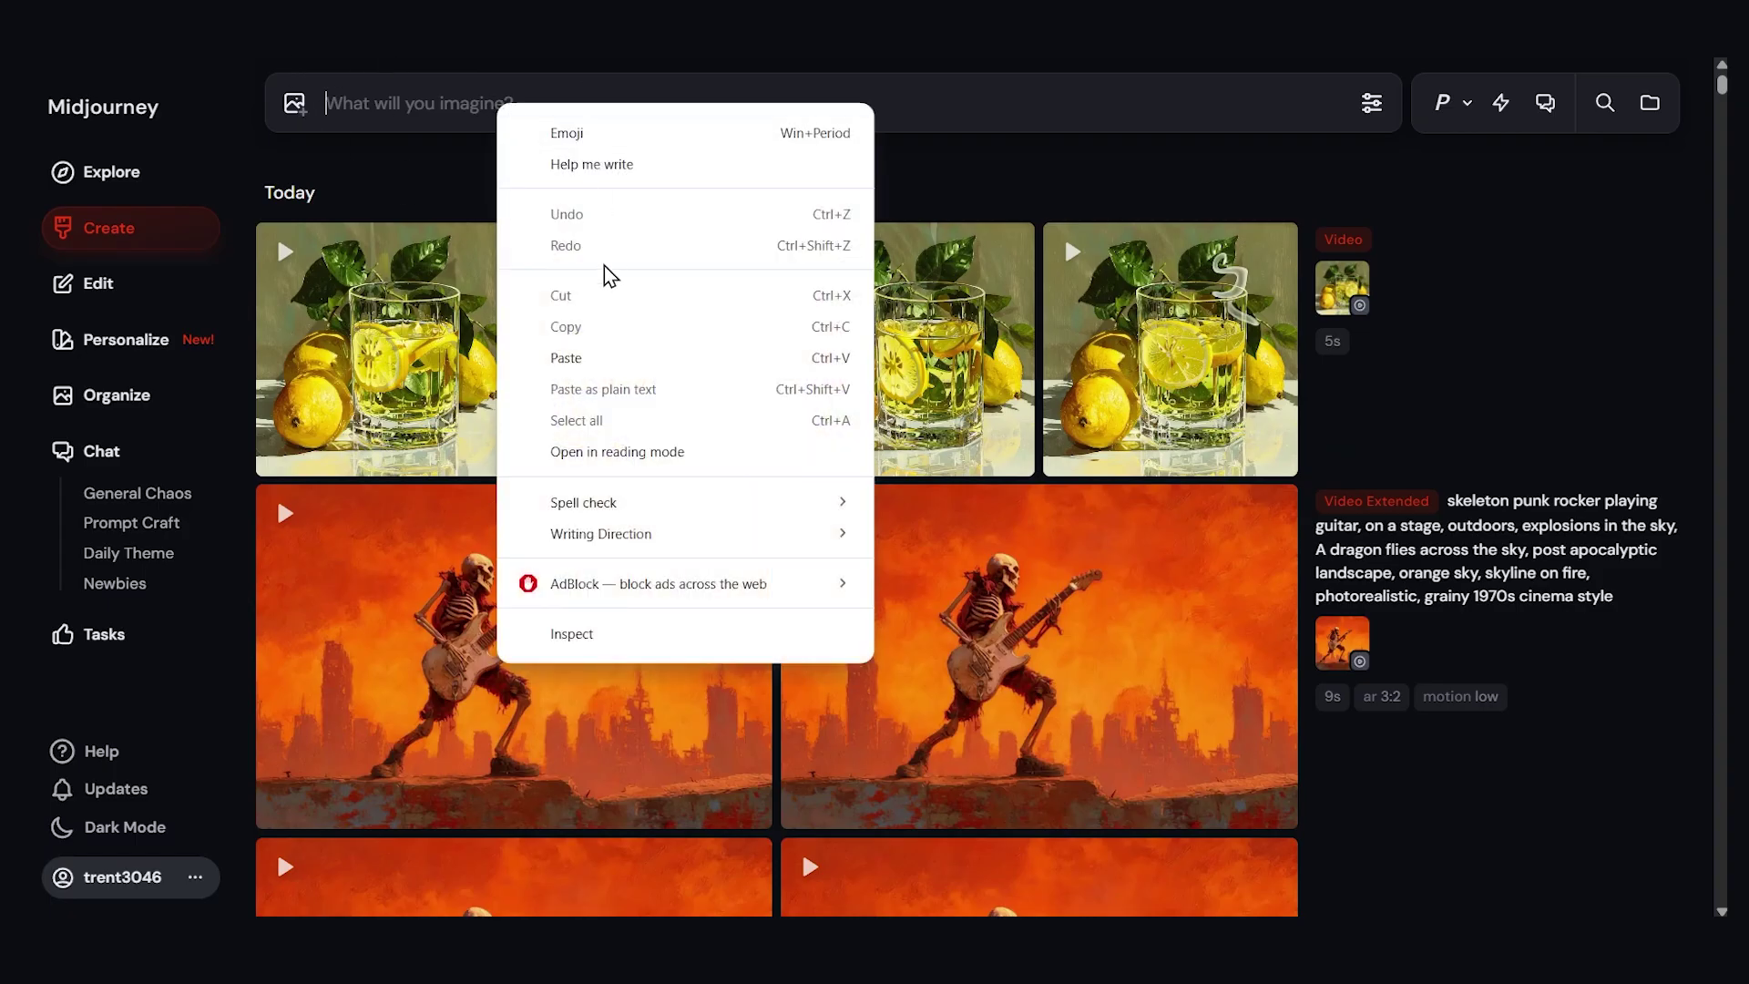
pyautogui.click(601, 357)
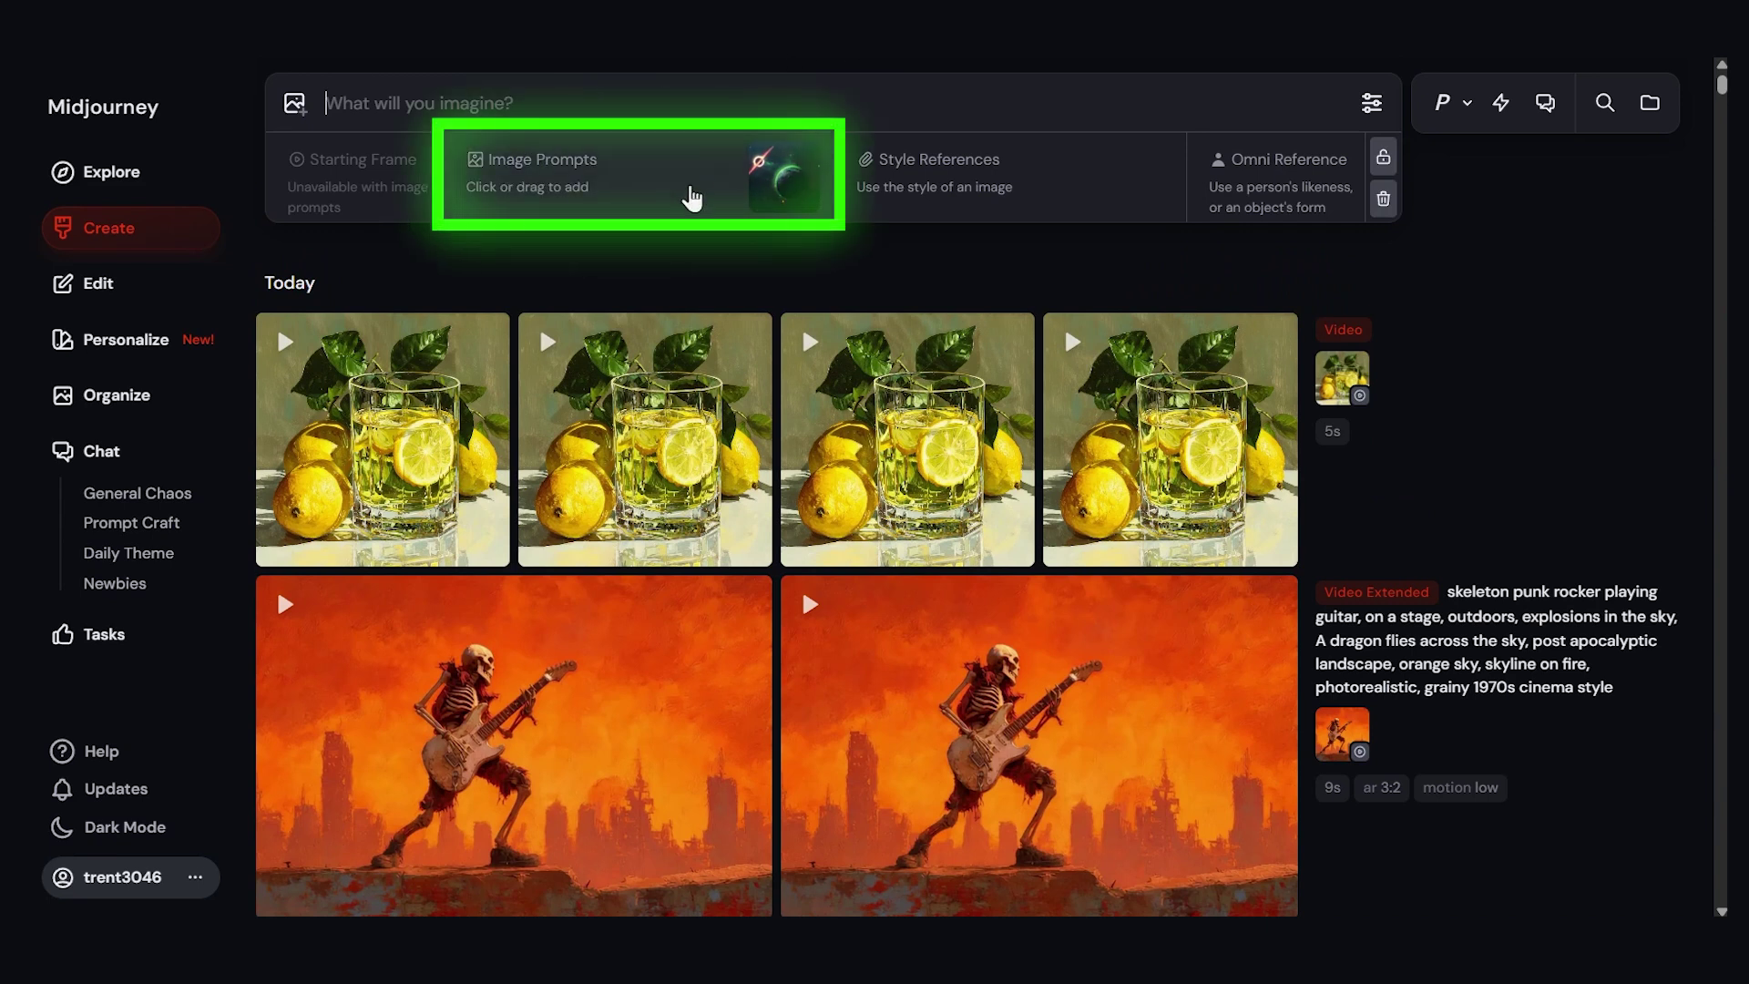
pyautogui.moveTo(786, 188); pyautogui.dragTo(362, 189)
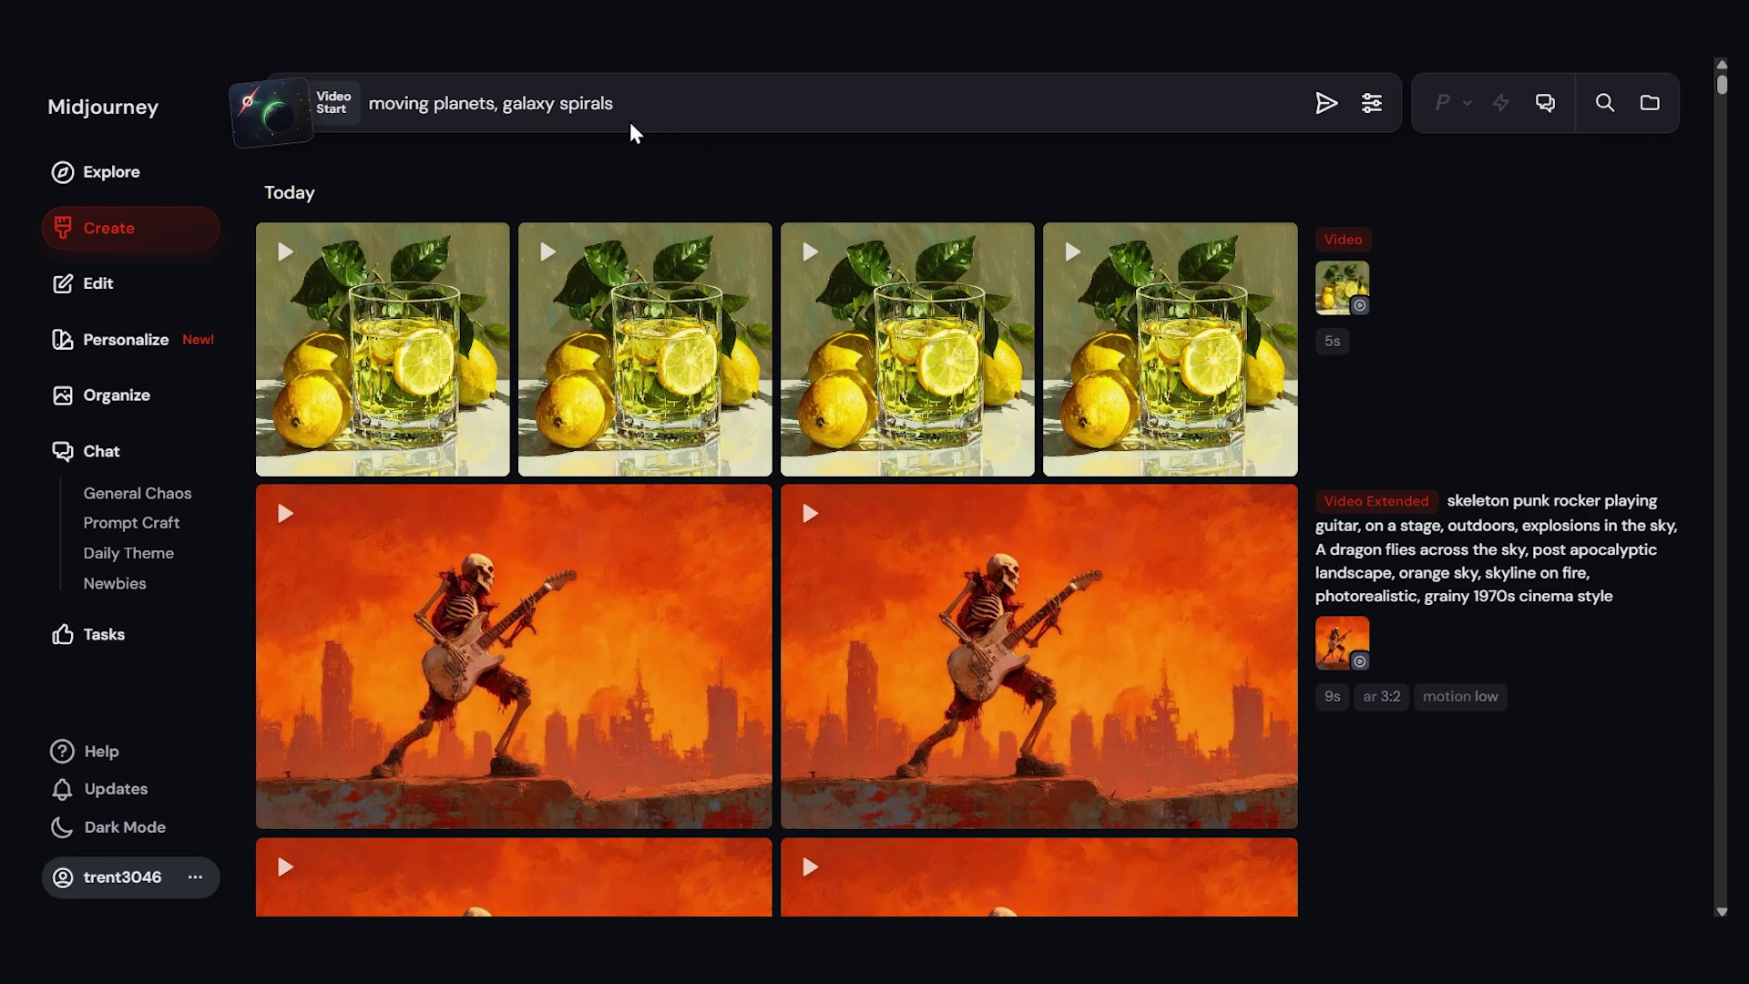
# Step: Set Motion to High and submit the 'moving planets, galaxy spirals' video prompt
pyautogui.click(1372, 104)
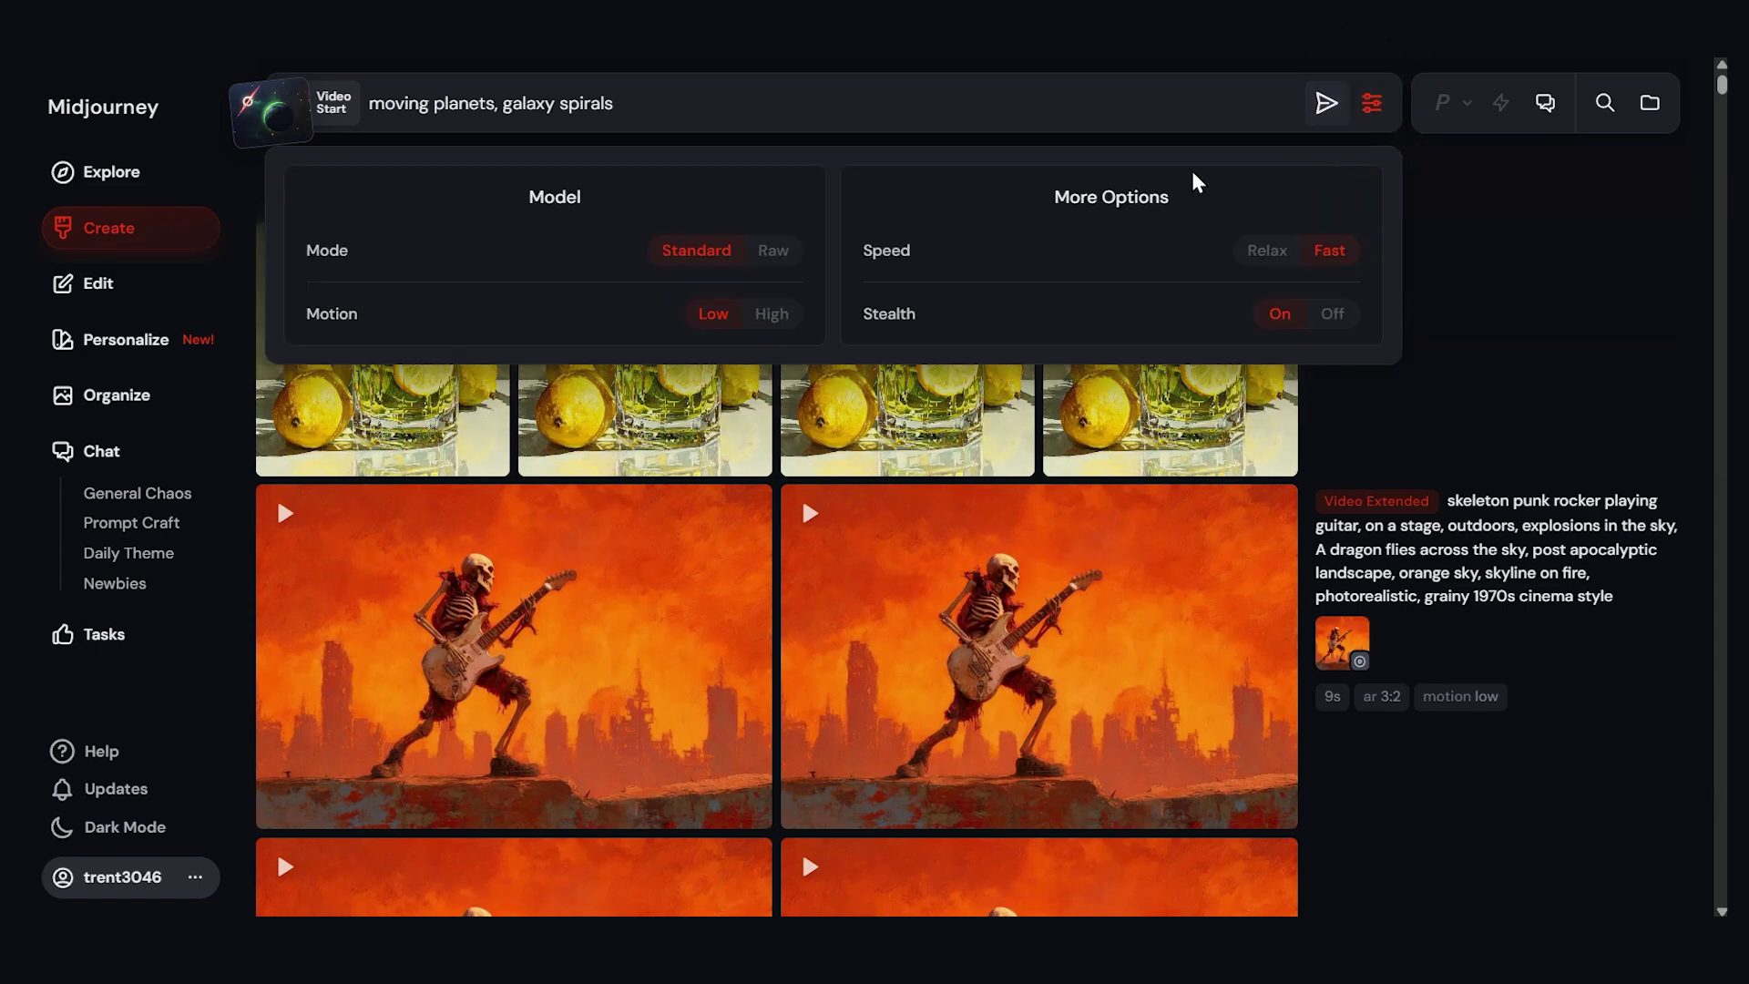
pyautogui.click(776, 319)
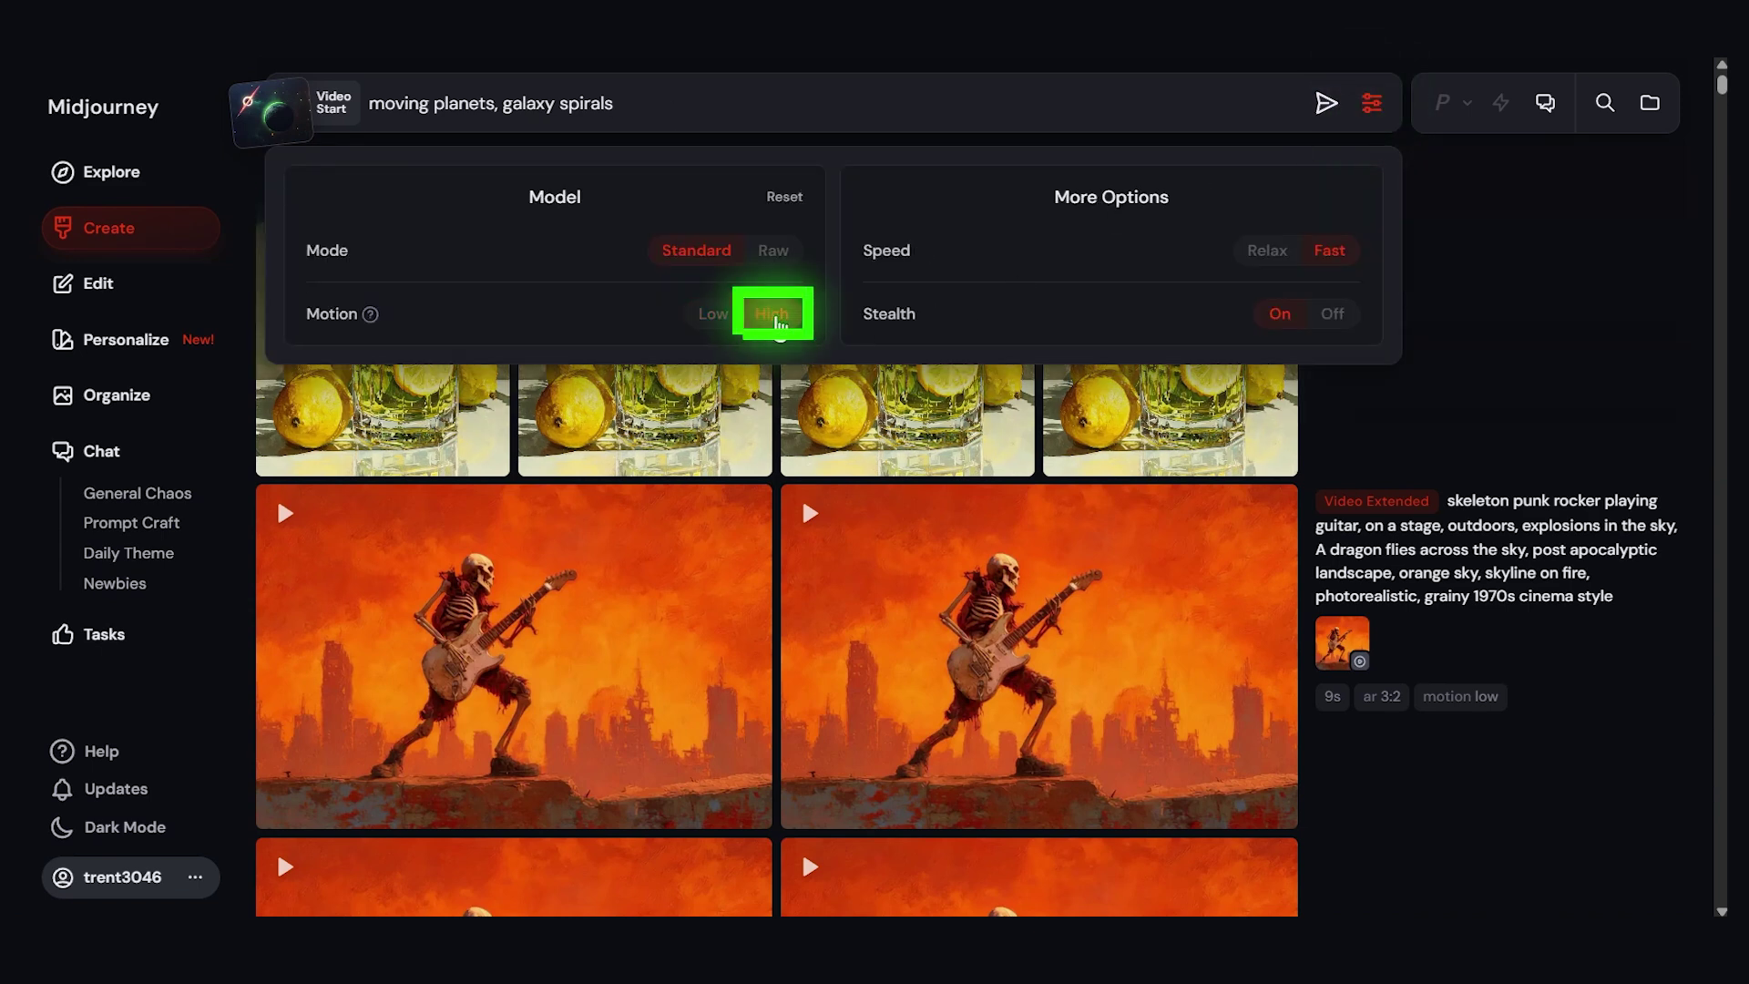
pyautogui.click(1325, 104)
pyautogui.click(1322, 112)
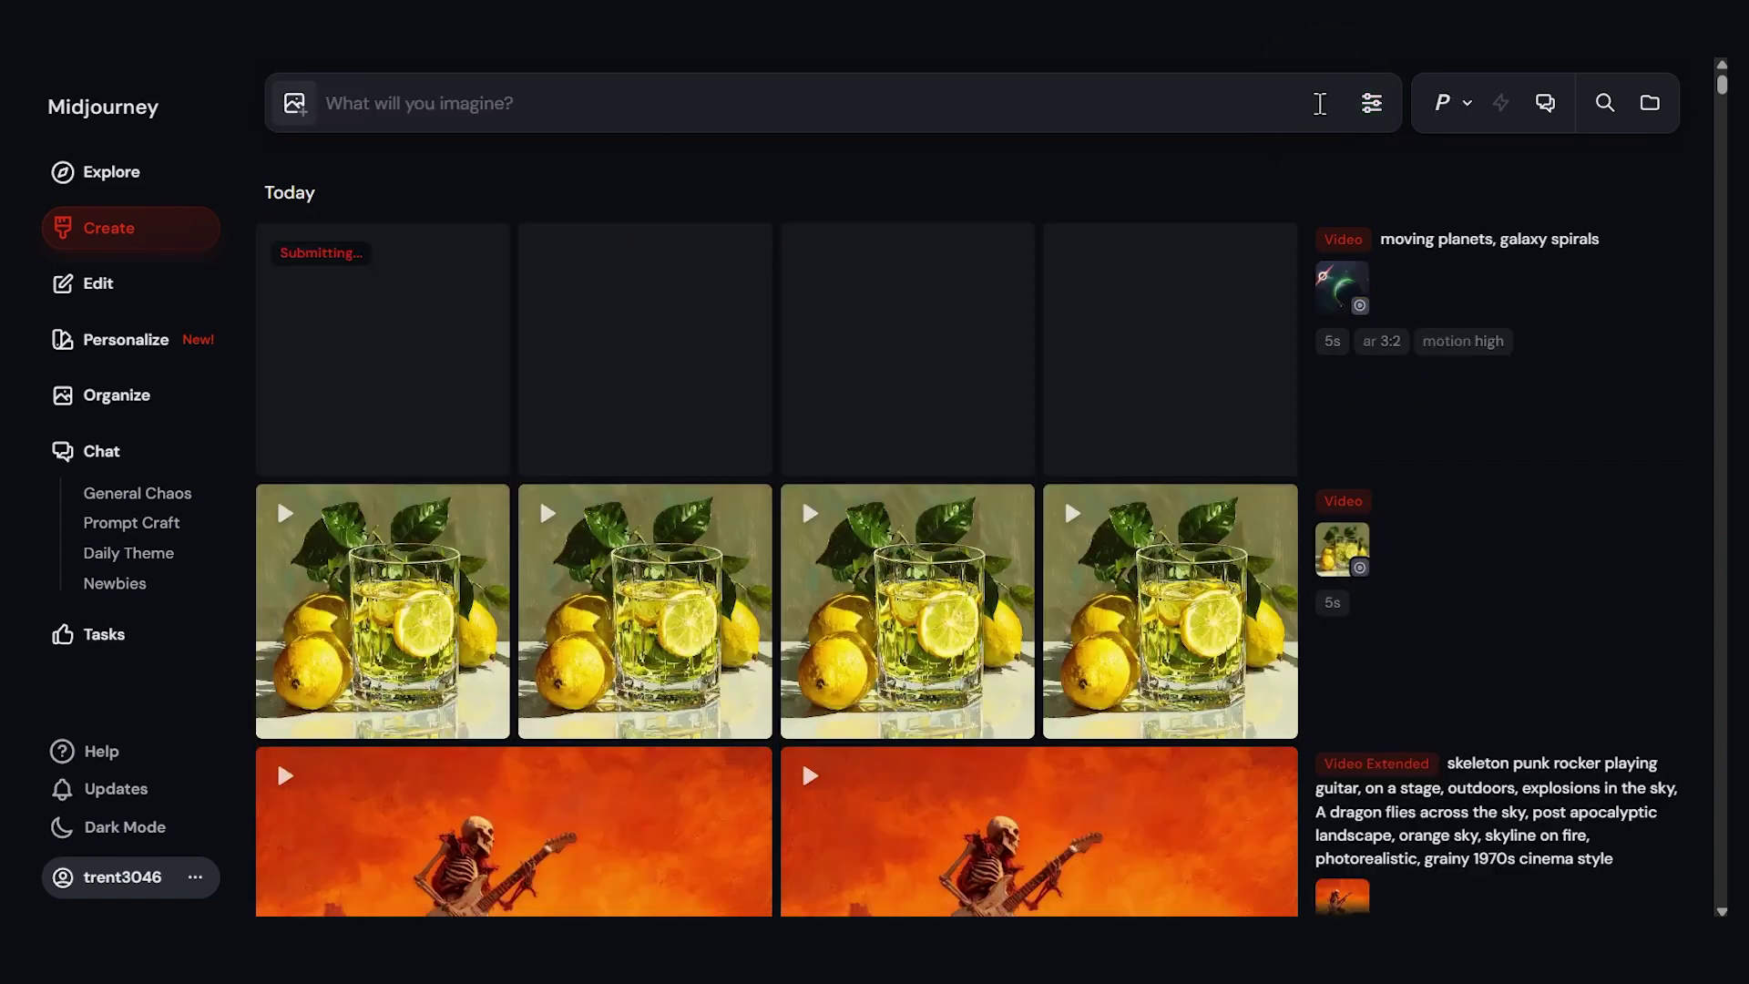
pyautogui.moveTo(1262, 254)
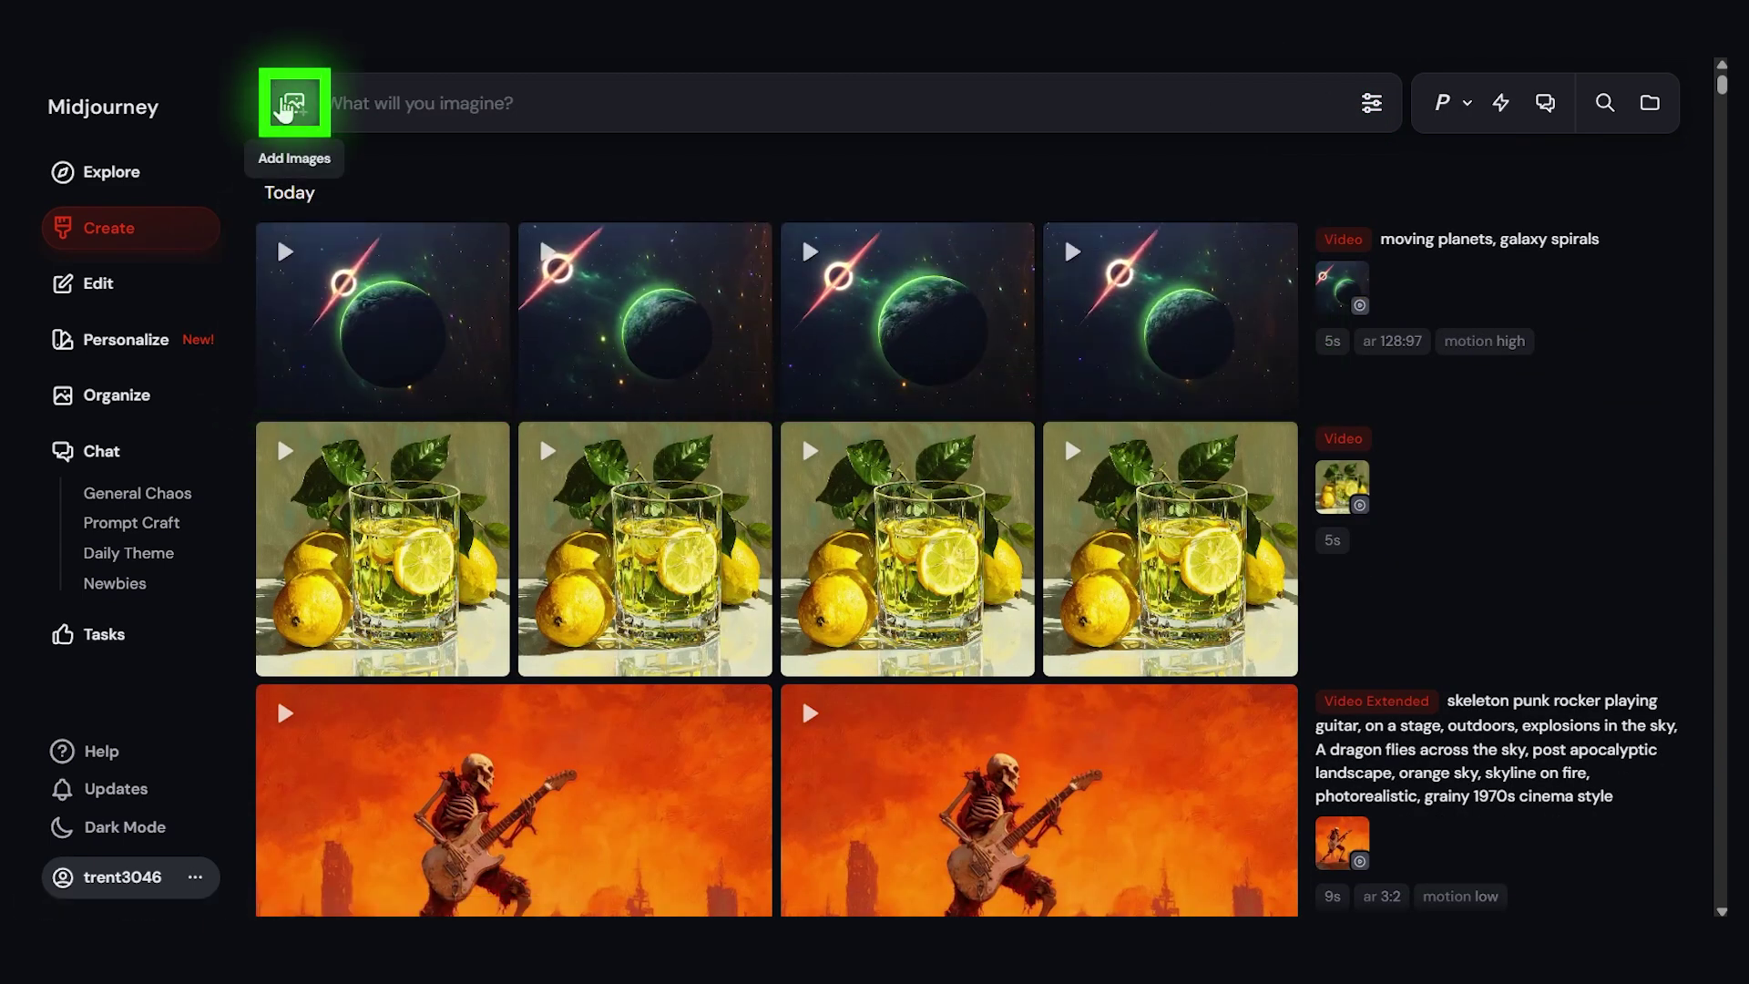
pyautogui.click(291, 106)
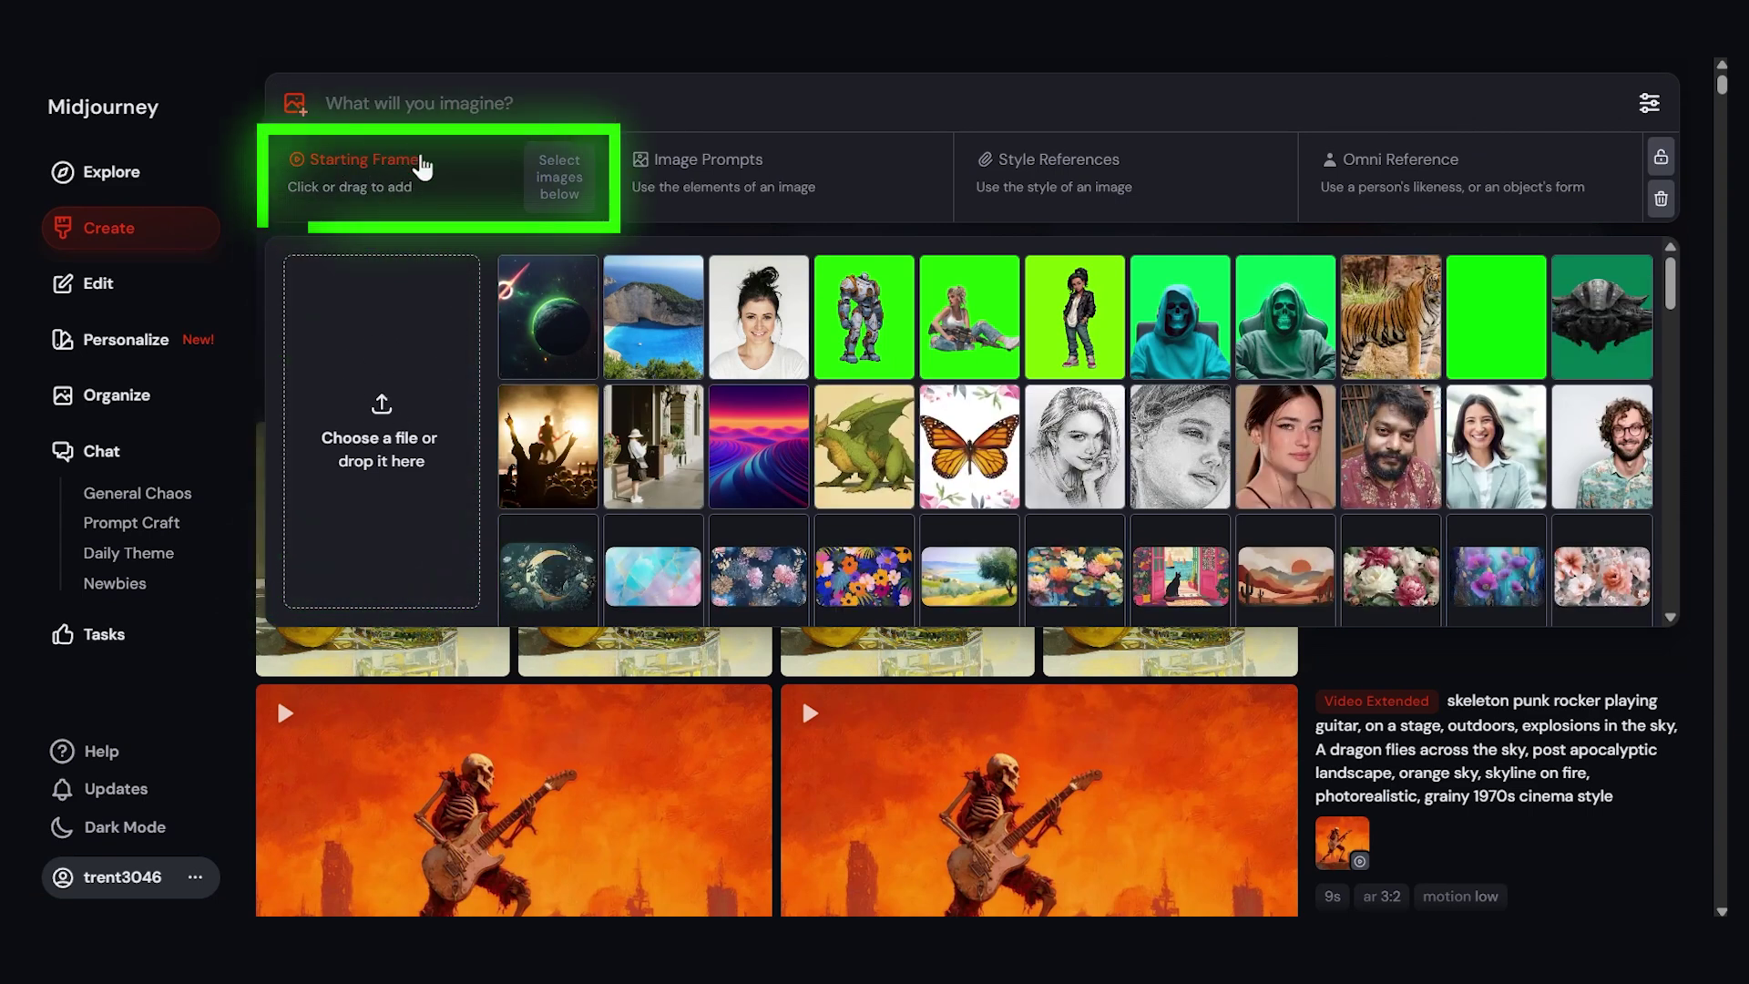
pyautogui.press('Escape')
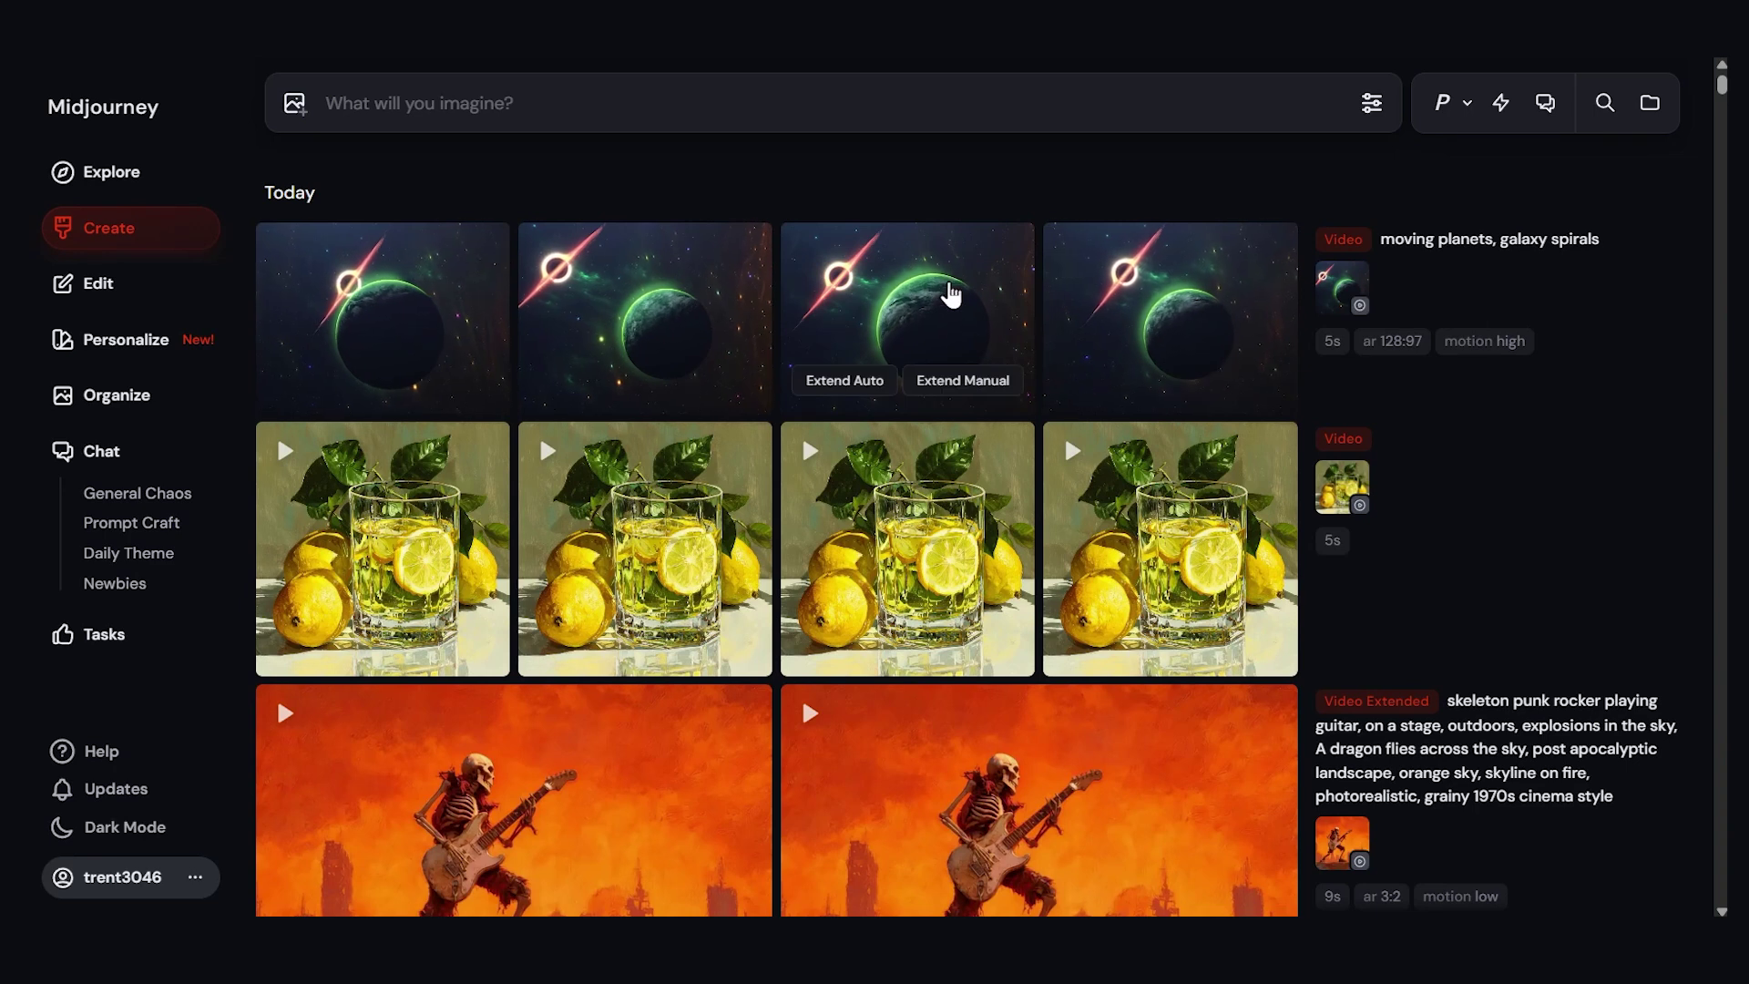
# Step: Download the skeleton-and-dragon video as a raw video, saving it as RAW.mp4
pyautogui.rightClick(938, 283)
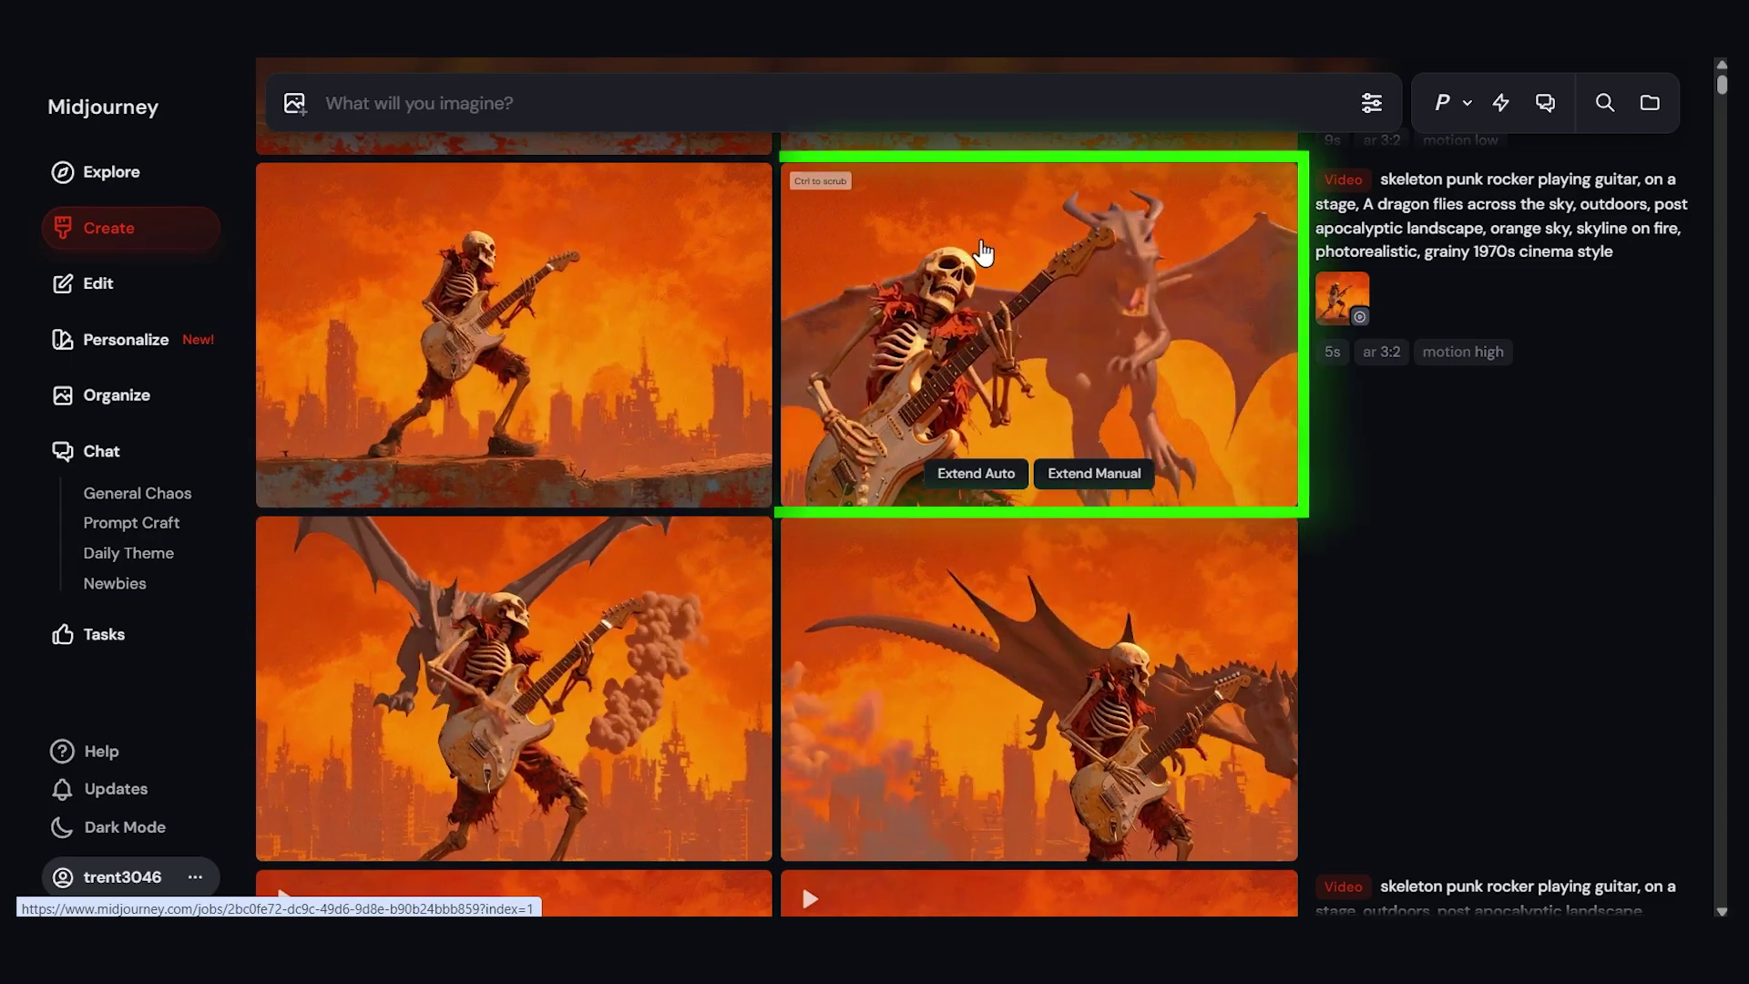
pyautogui.rightClick(949, 248)
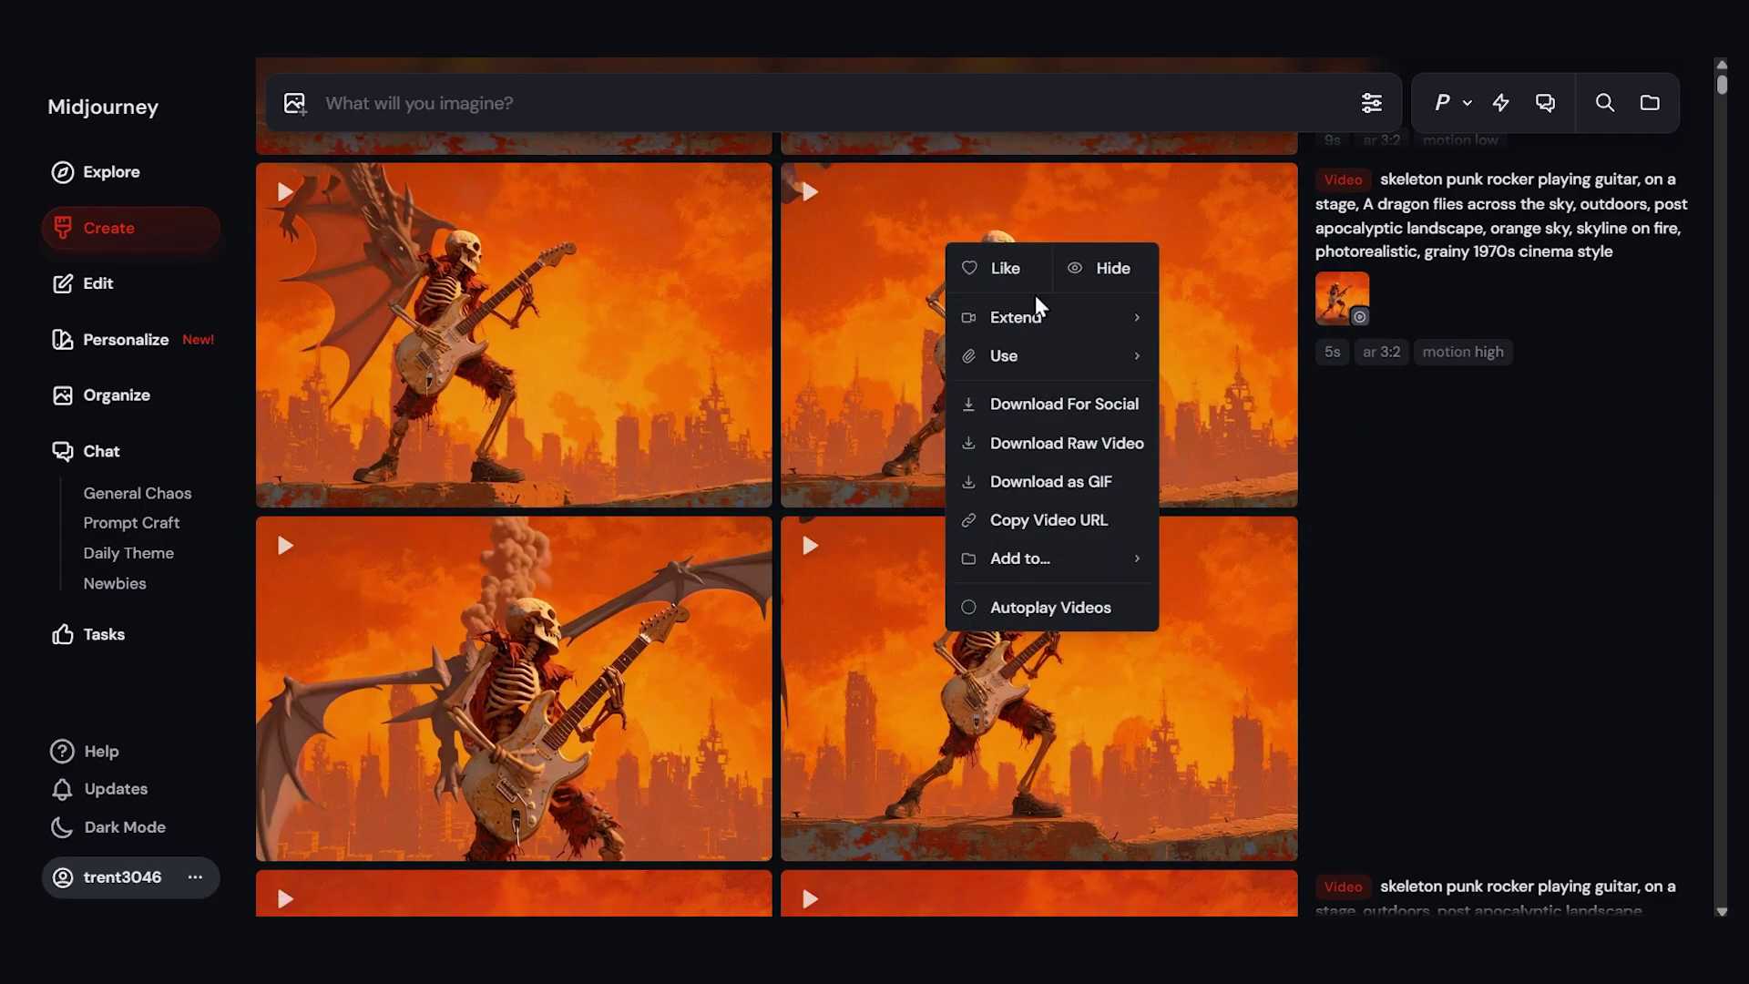
pyautogui.click(1073, 447)
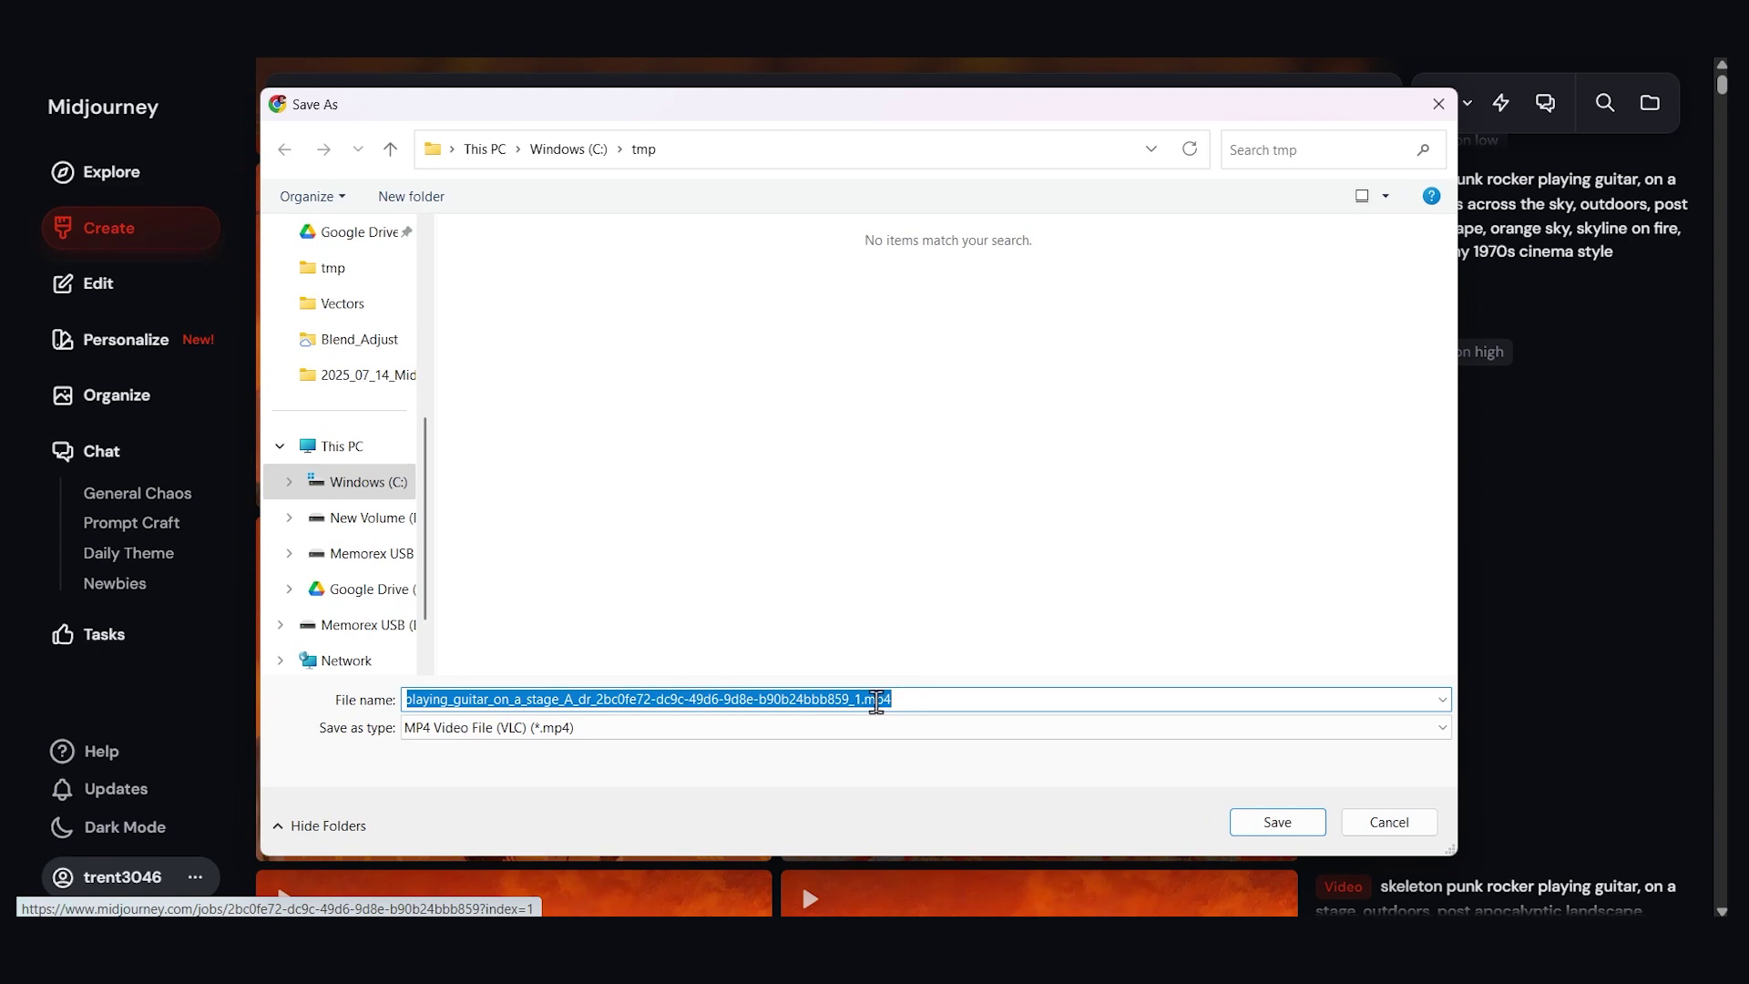
pyautogui.moveTo(870, 702); pyautogui.dragTo(205, 701)
pyautogui.write('RAW')
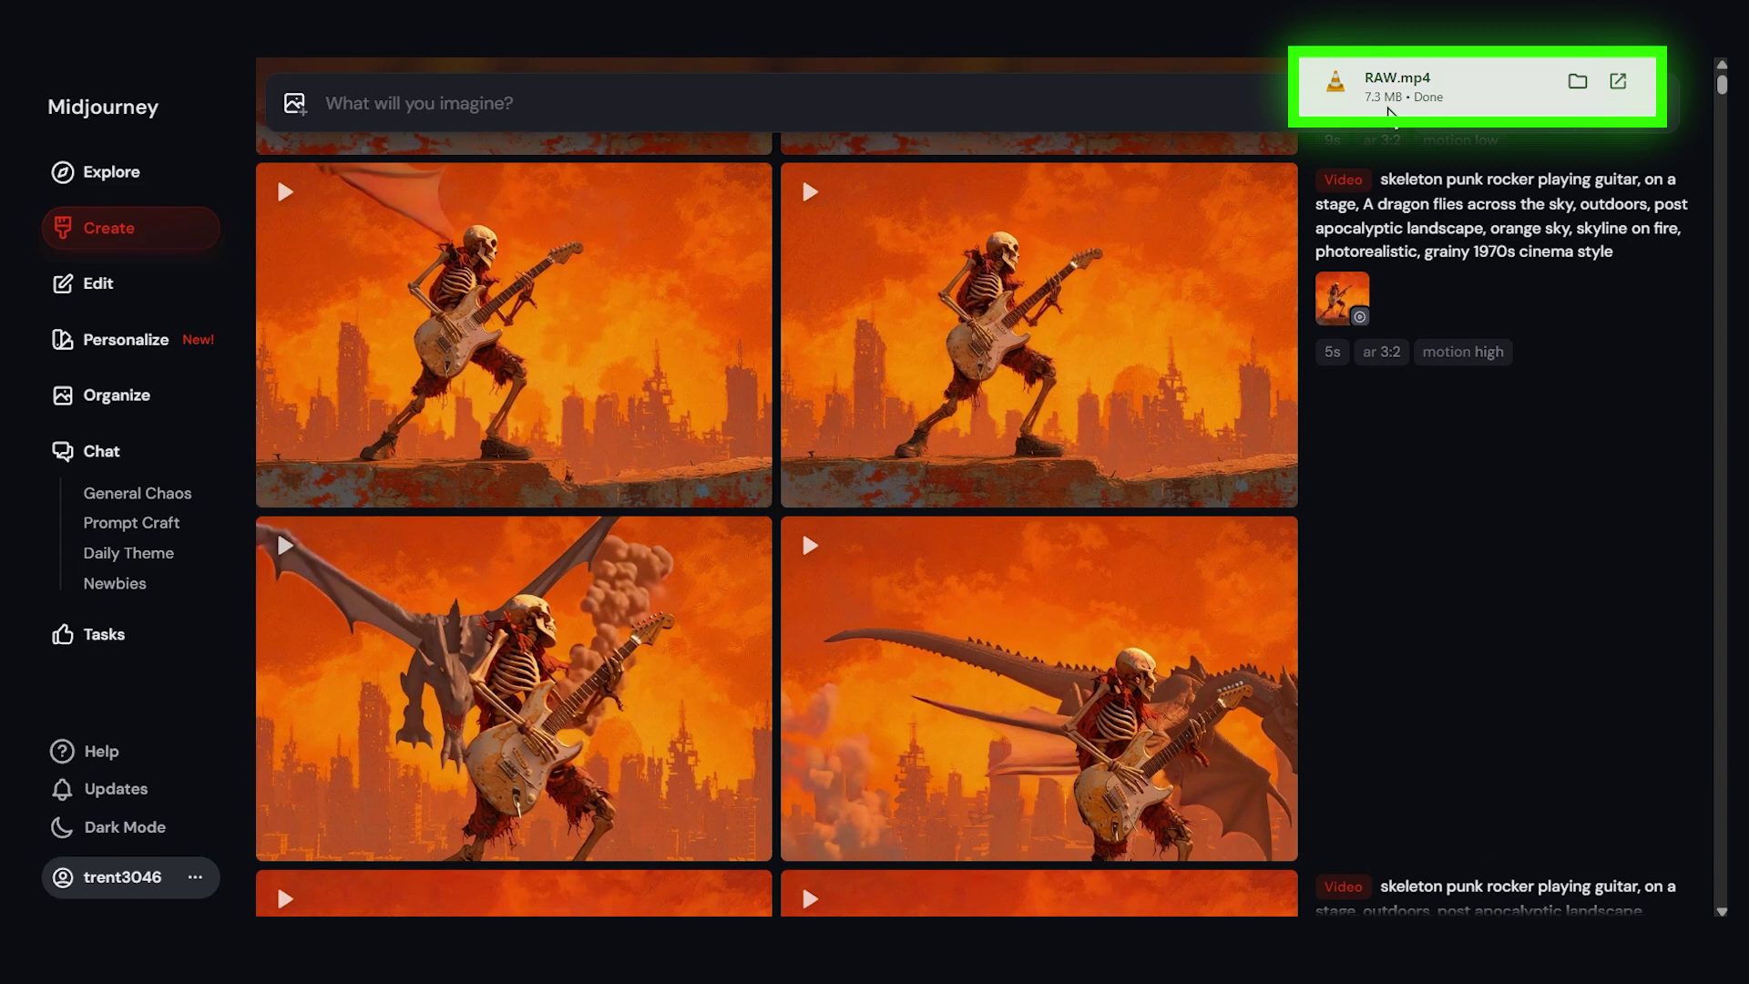
# Step: Play RAW.mp4 in VLC, pause it, and view its codec details in Media Information
pyautogui.click(1578, 82)
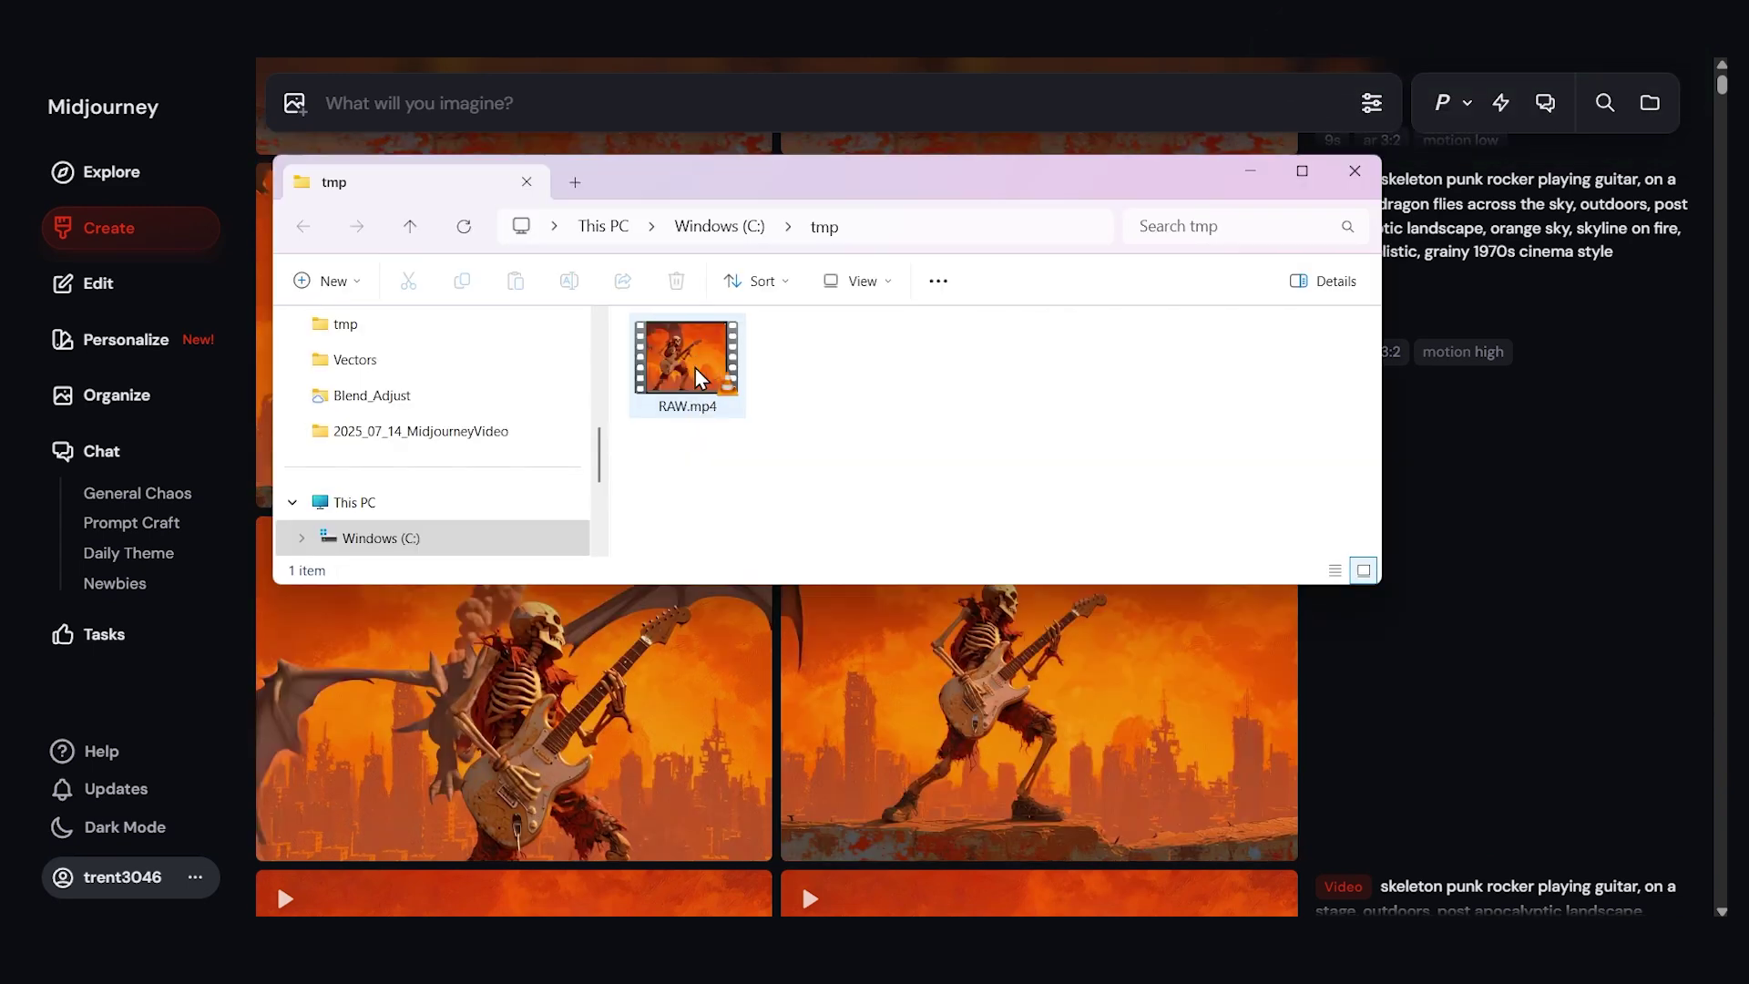
pyautogui.doubleClick(699, 377)
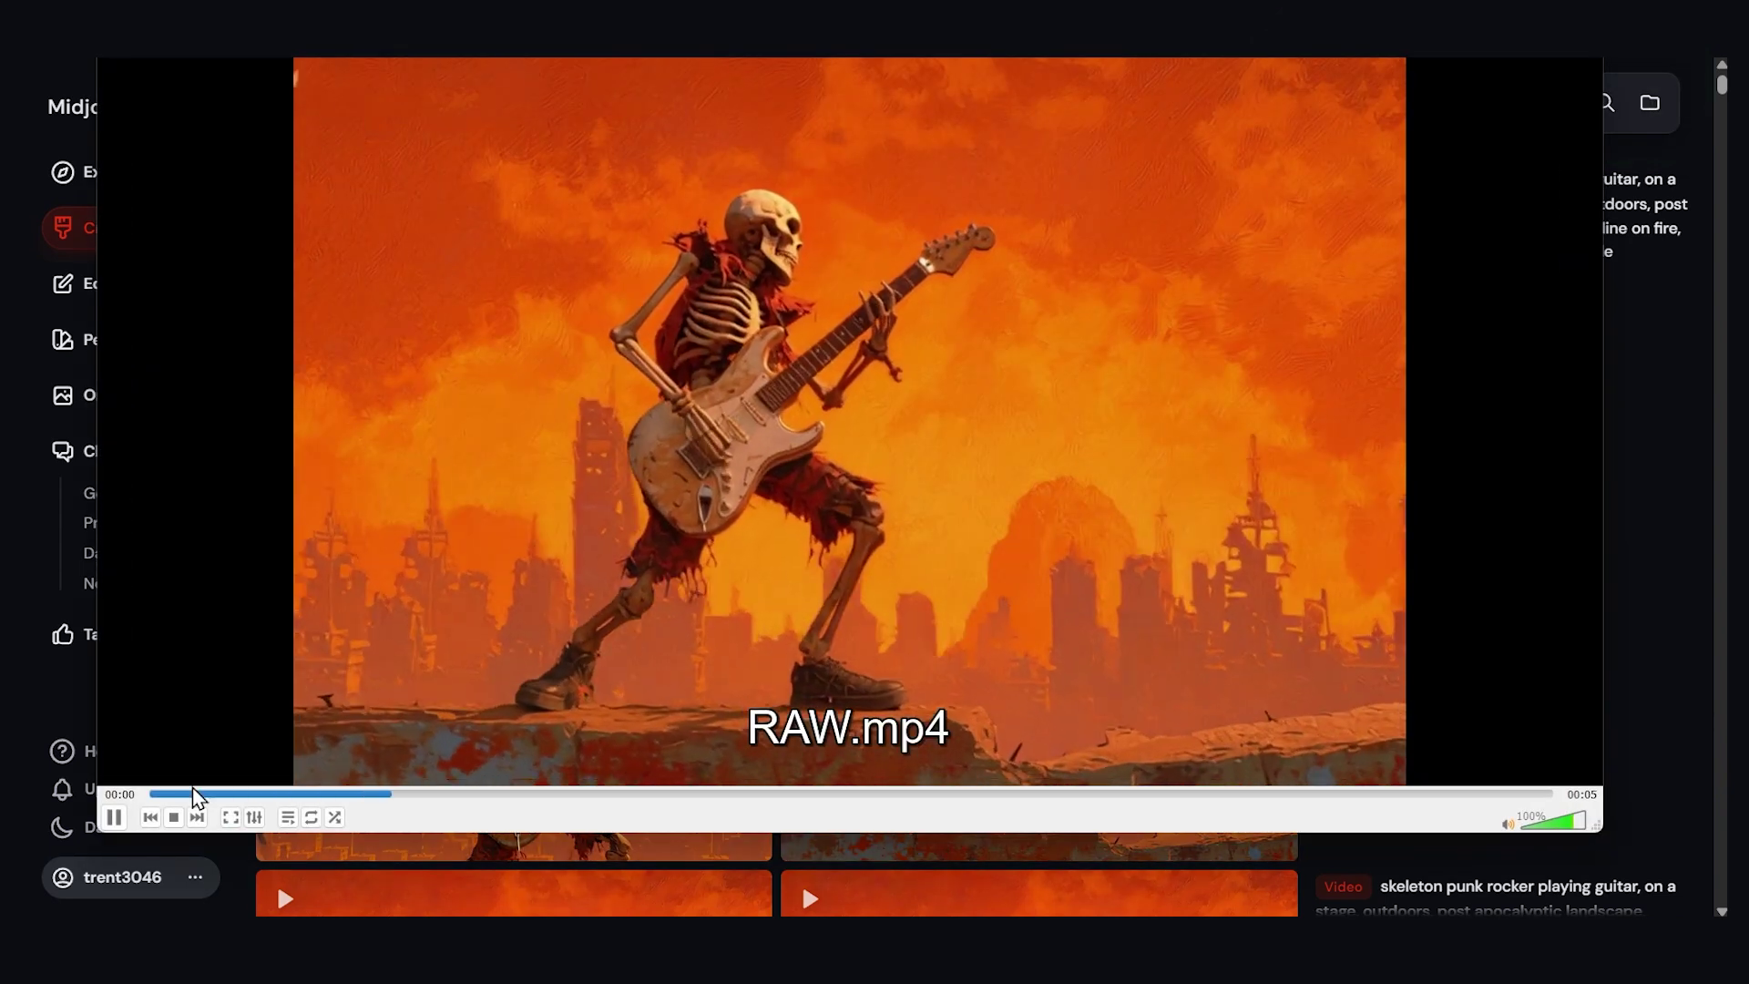
pyautogui.press('space')
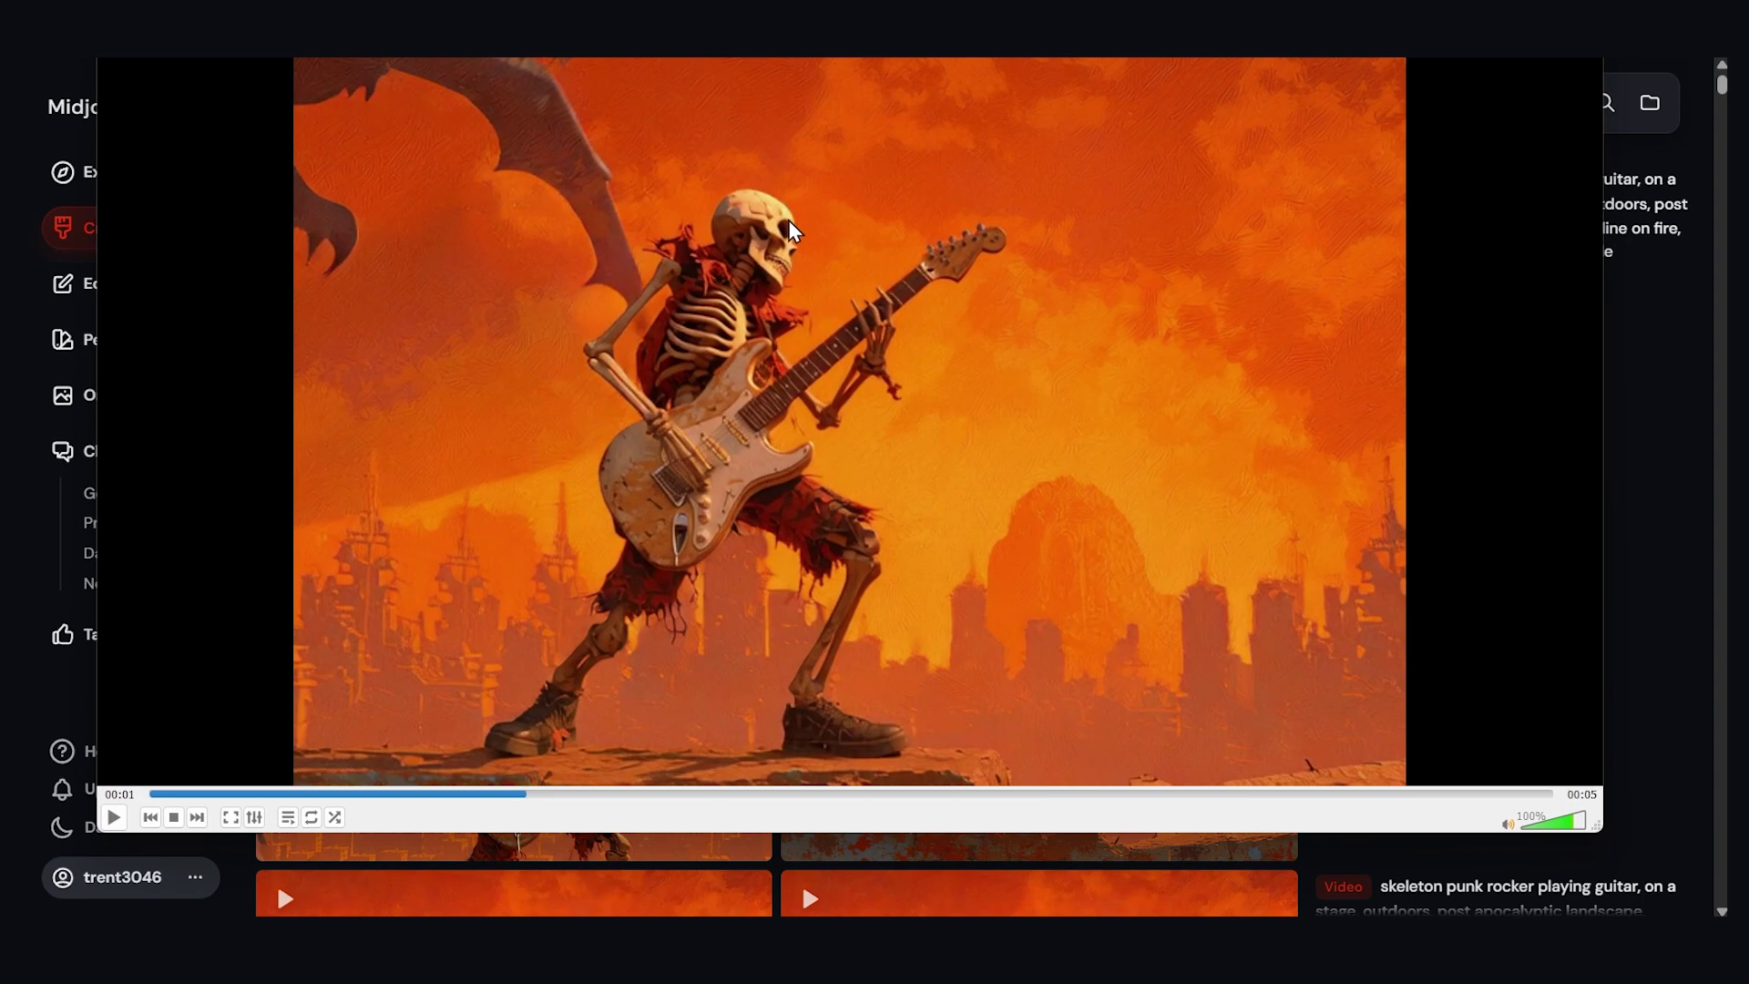
pyautogui.click(394, 48)
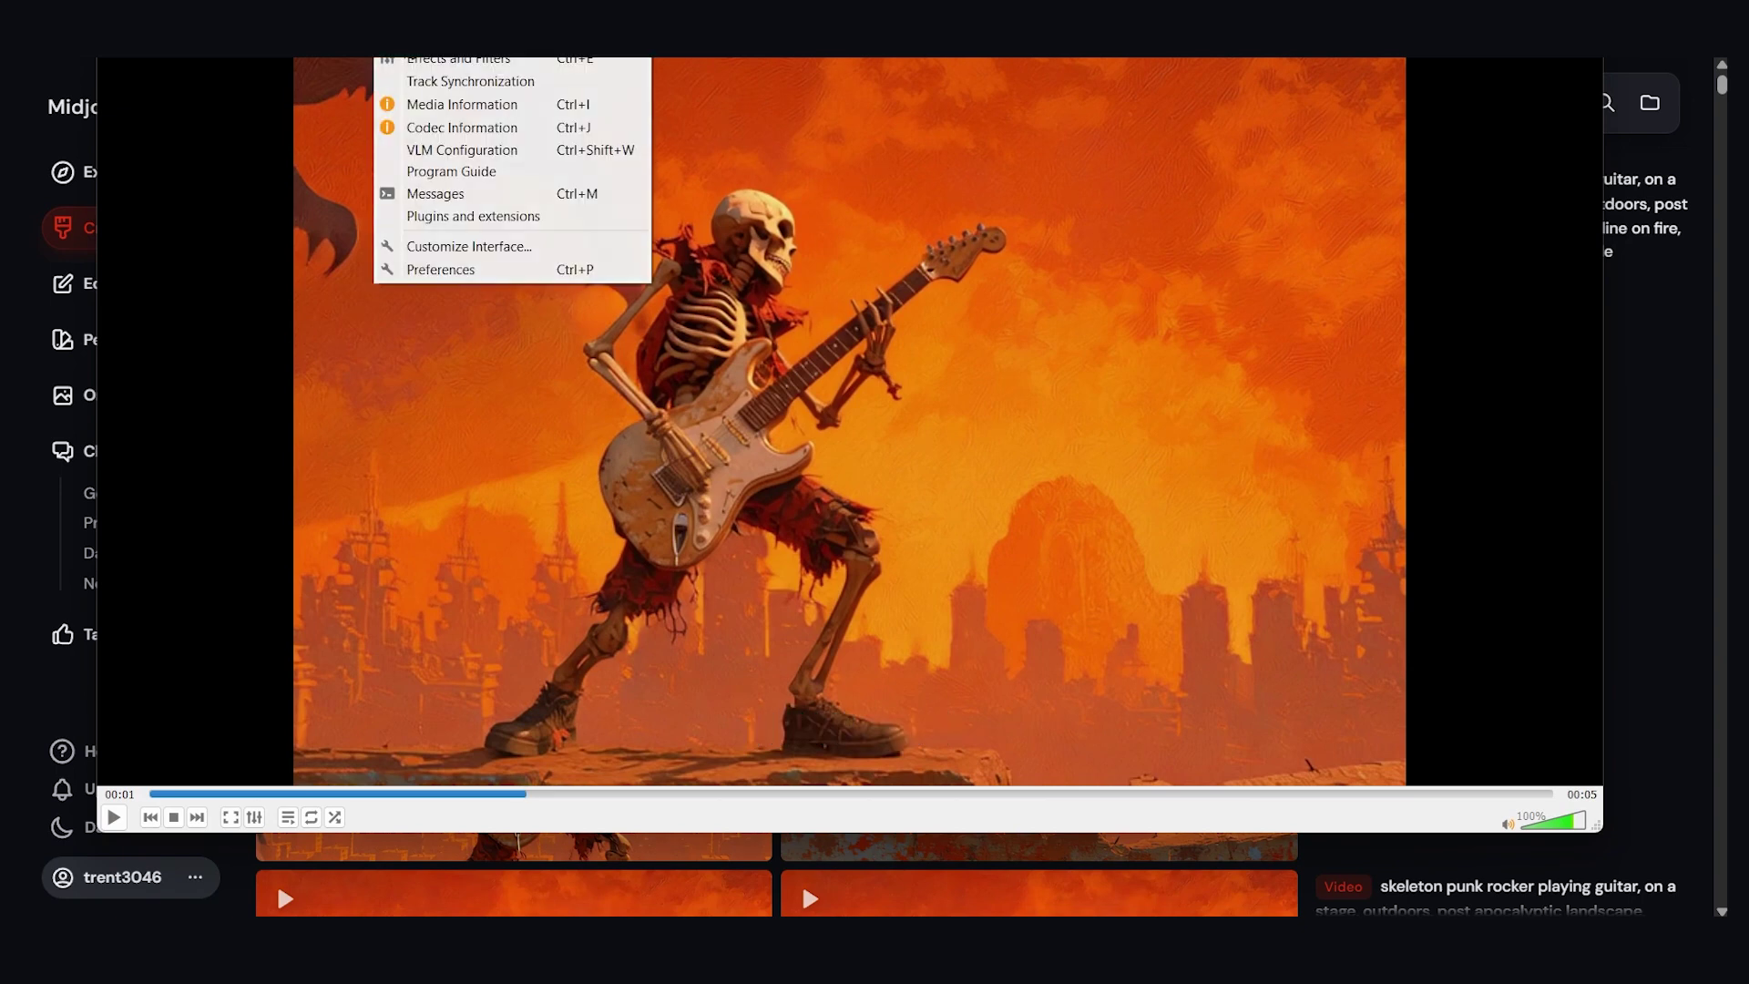
pyautogui.click(422, 102)
pyautogui.click(785, 249)
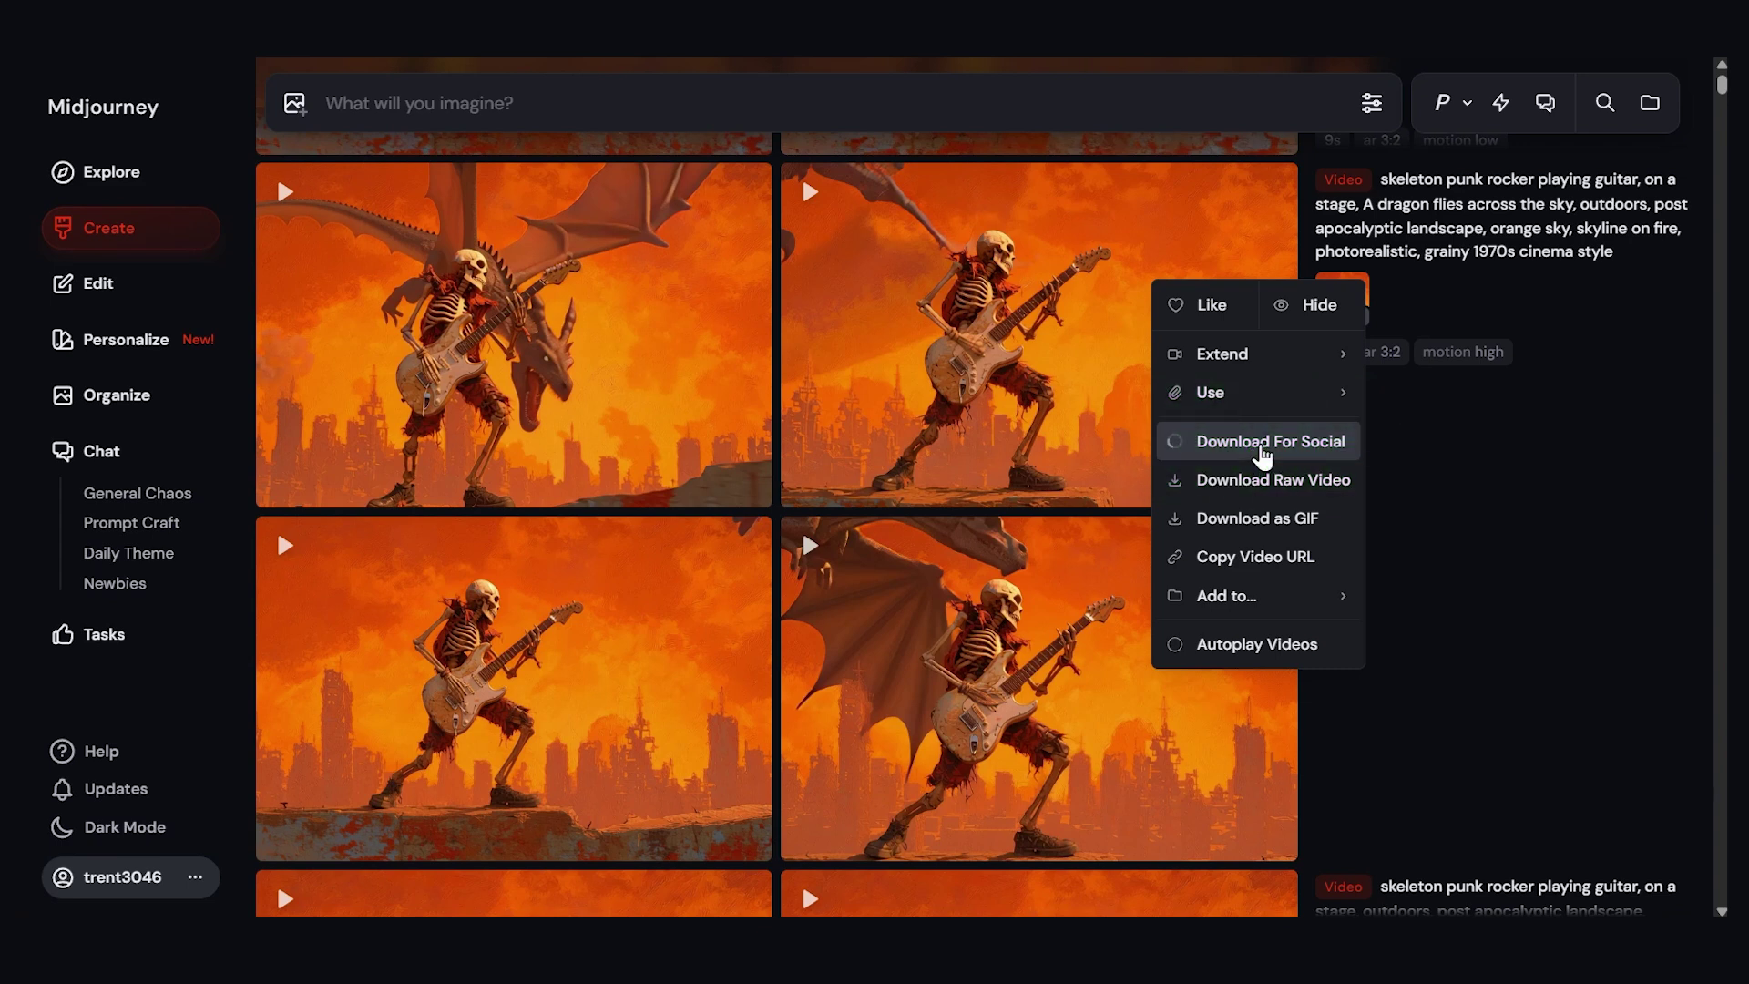
# Step: Download the video in the social format, saving it as SOCIAL.mp4 in tmp
pyautogui.click(1262, 451)
pyautogui.moveTo(861, 700); pyautogui.dragTo(745, 700)
pyautogui.hotkey('ctrl', 'a')
pyautogui.write('SOCIAL.mp4')
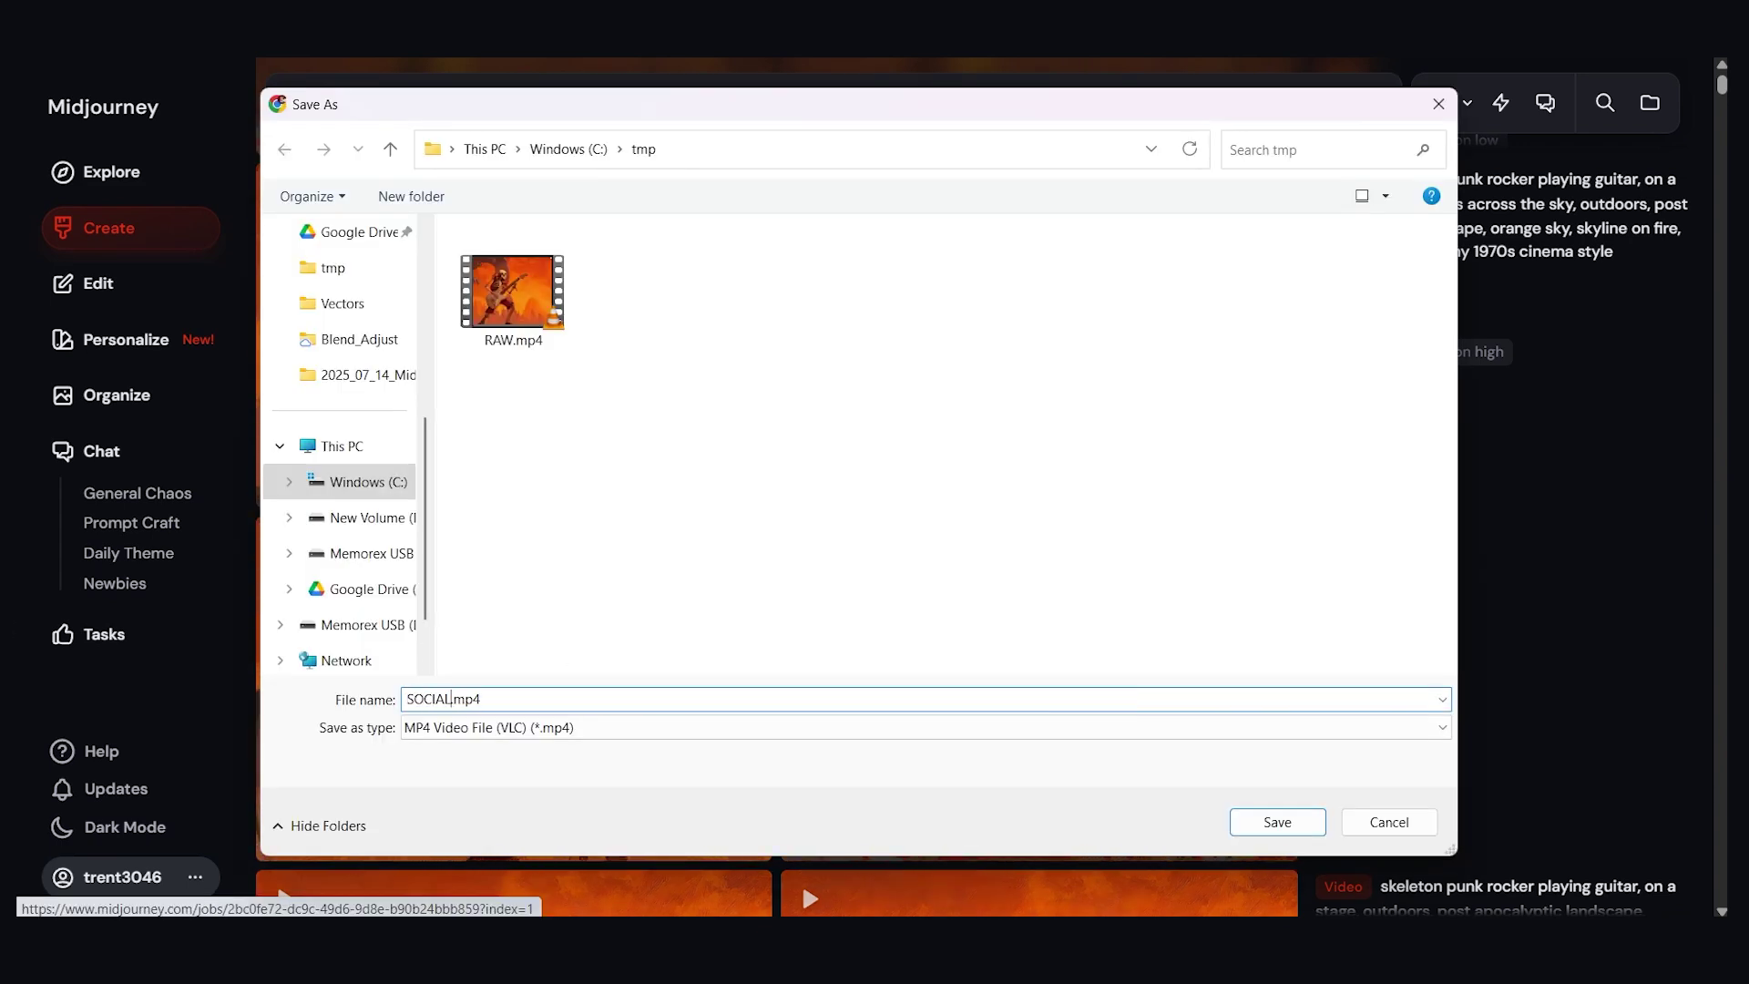
pyautogui.press('Return')
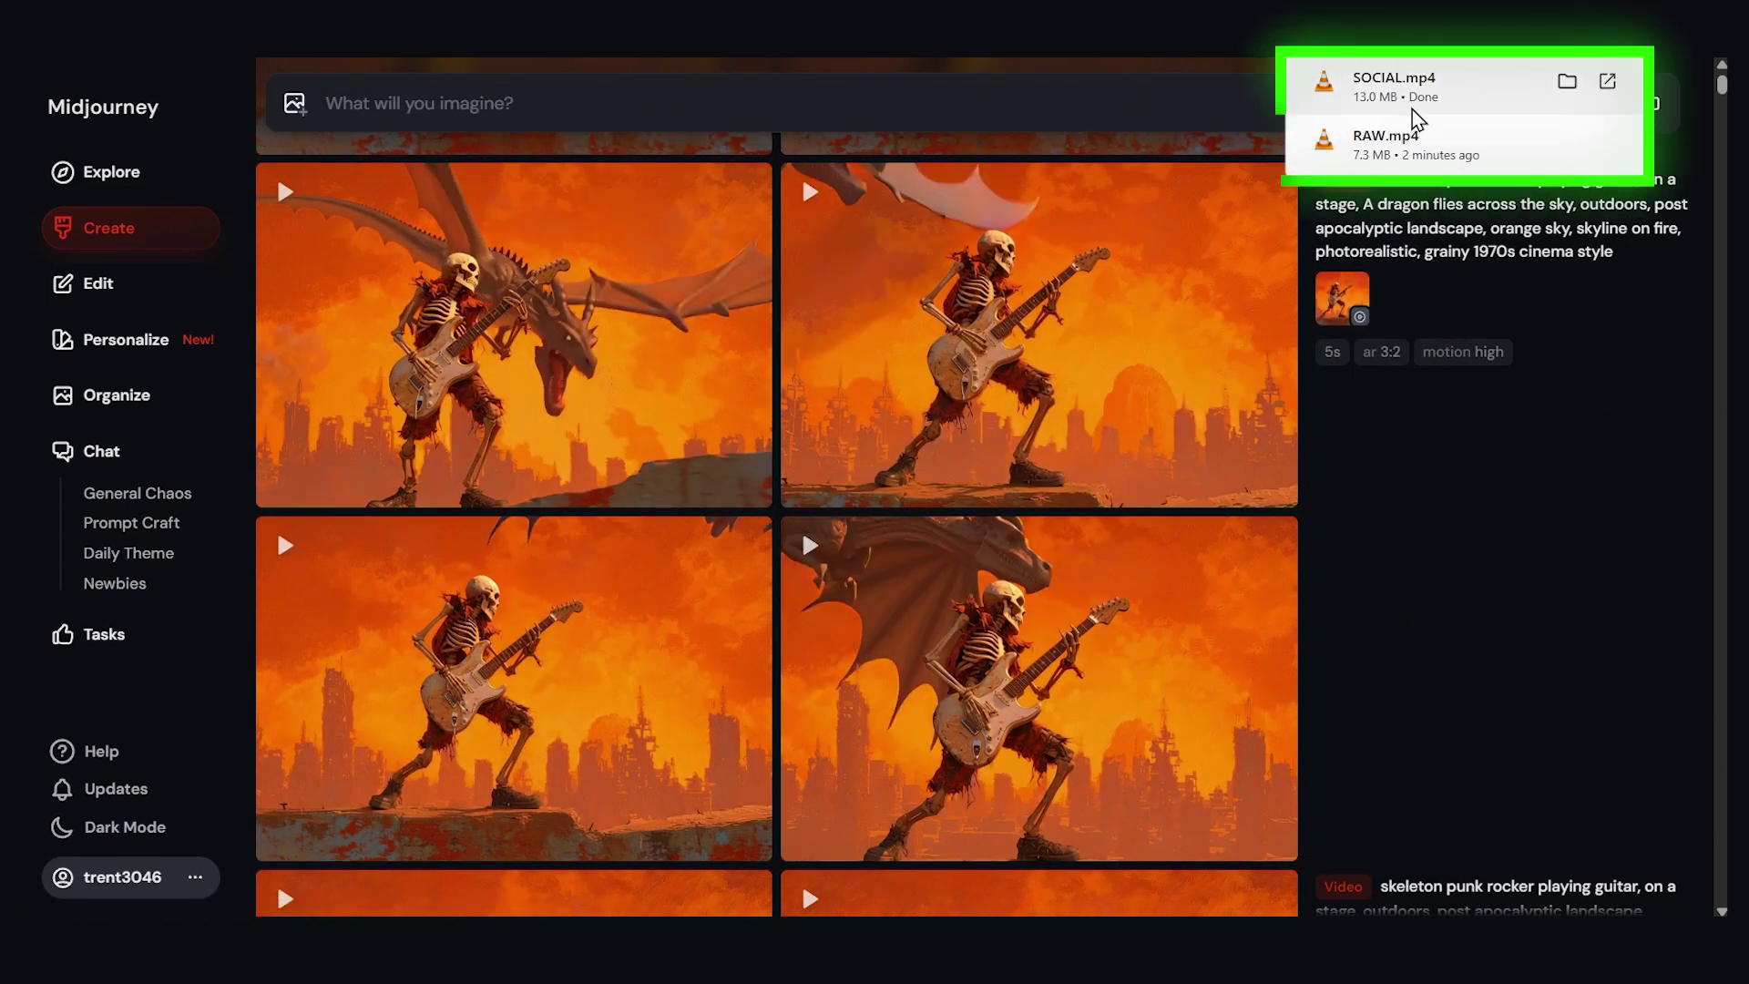
pyautogui.click(1568, 82)
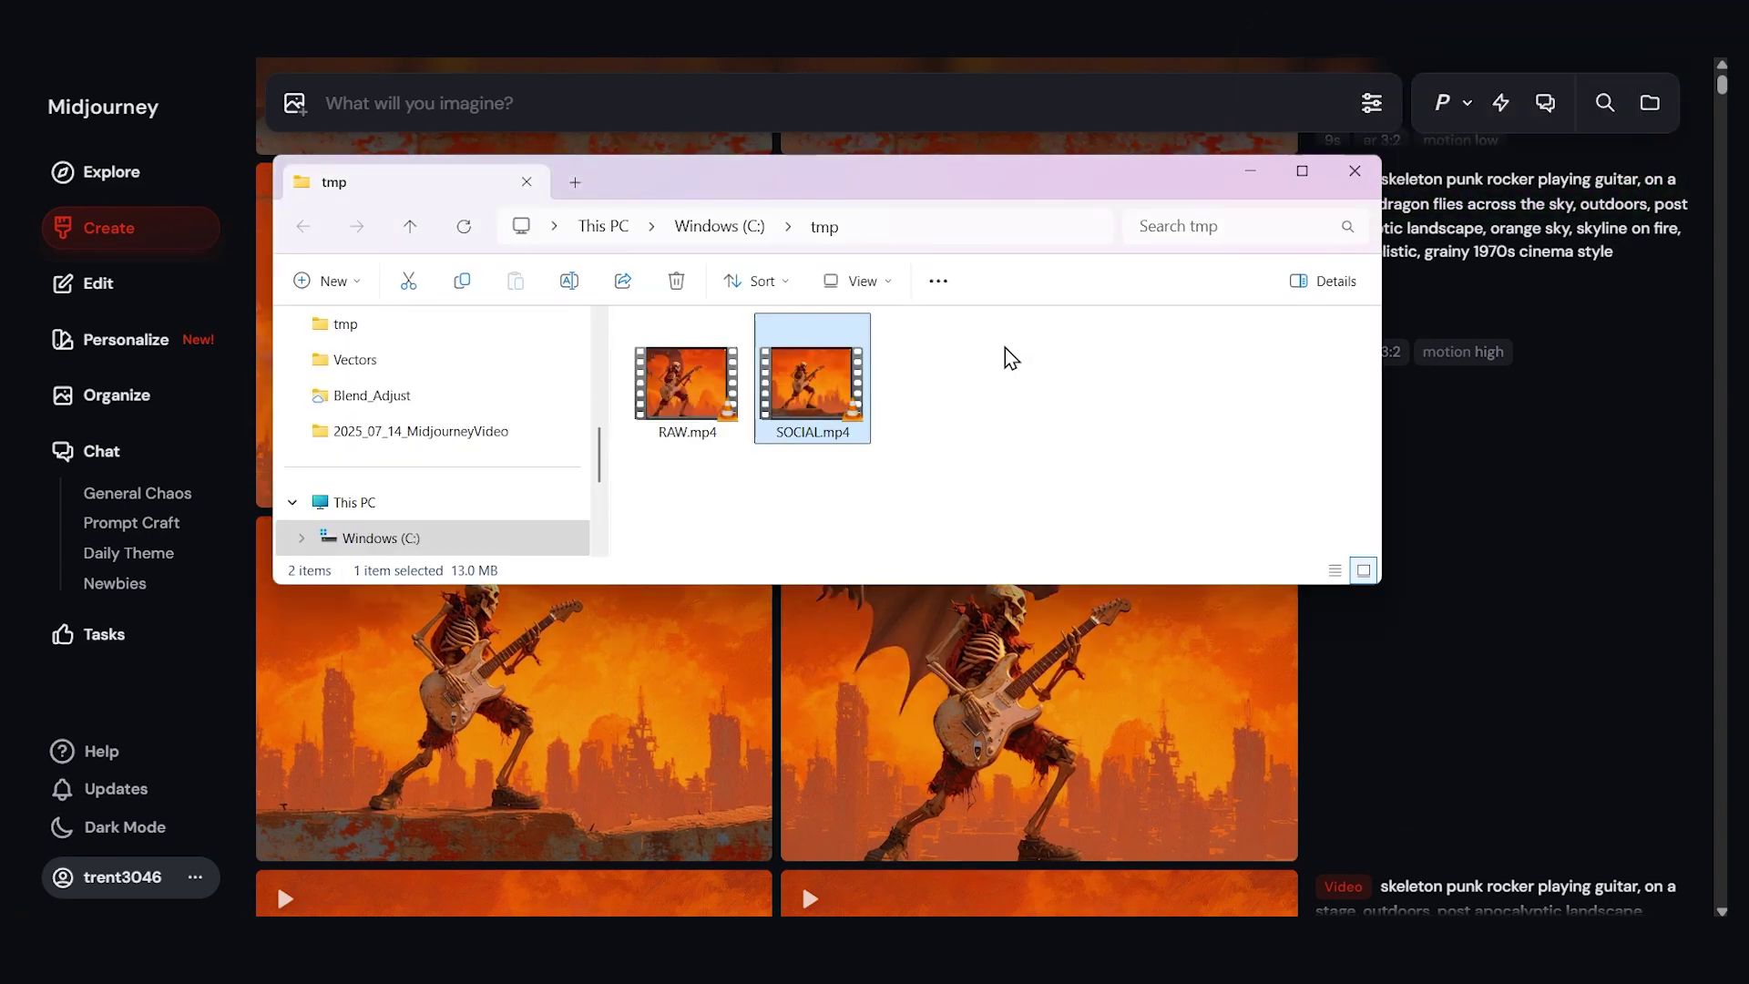
# Step: Play SOCIAL.mp4 in VLC and view its codec and resolution details in Media Information
pyautogui.doubleClick(825, 393)
pyautogui.click(404, 57)
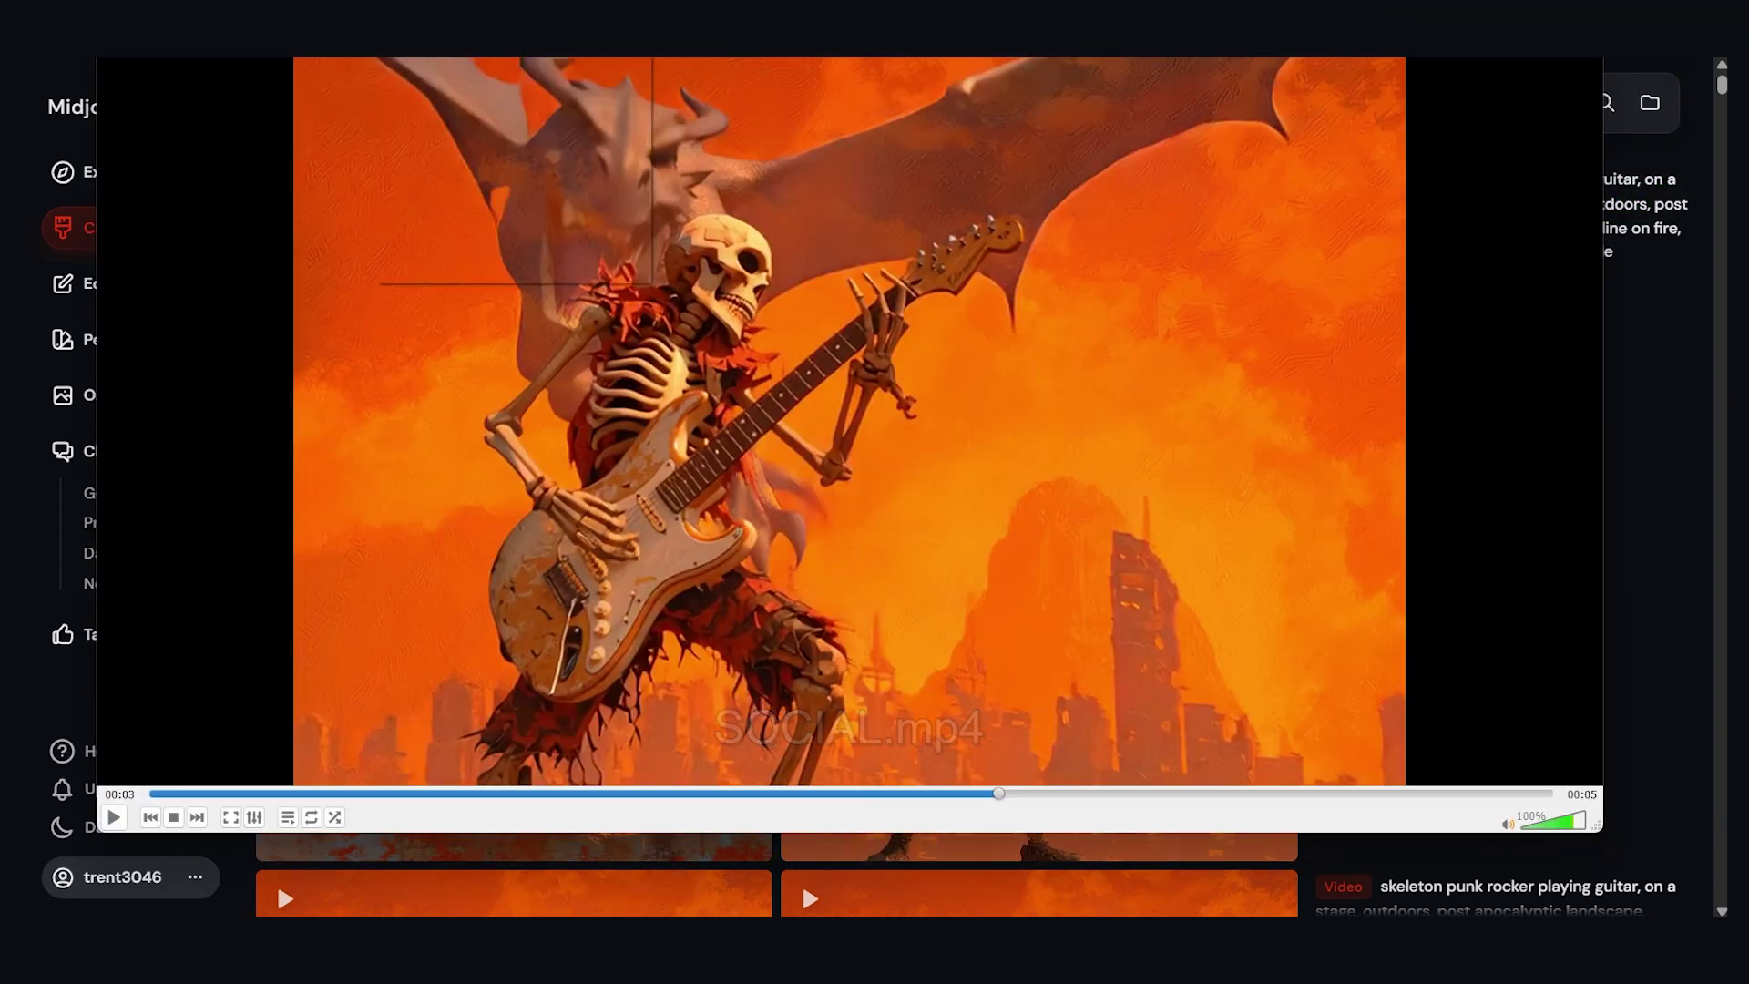
pyautogui.click(424, 104)
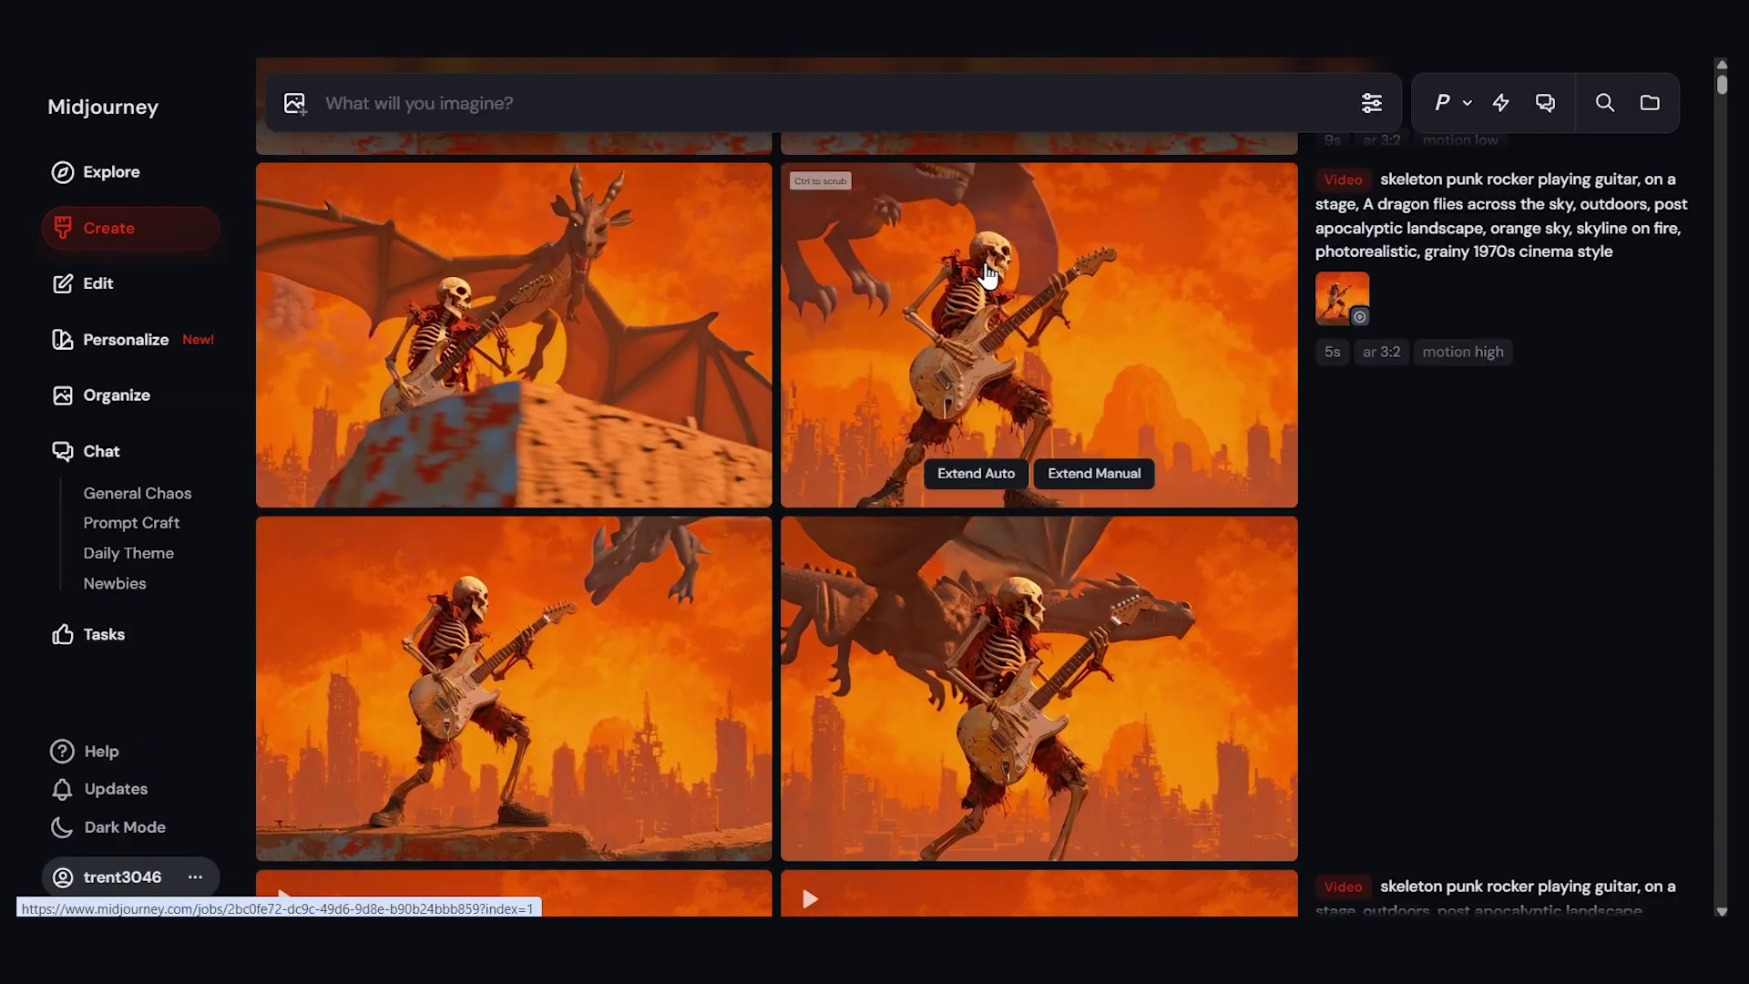
# Step: Download the skeleton-and-dragon video as a GIF named GIF.gif
pyautogui.rightClick(988, 246)
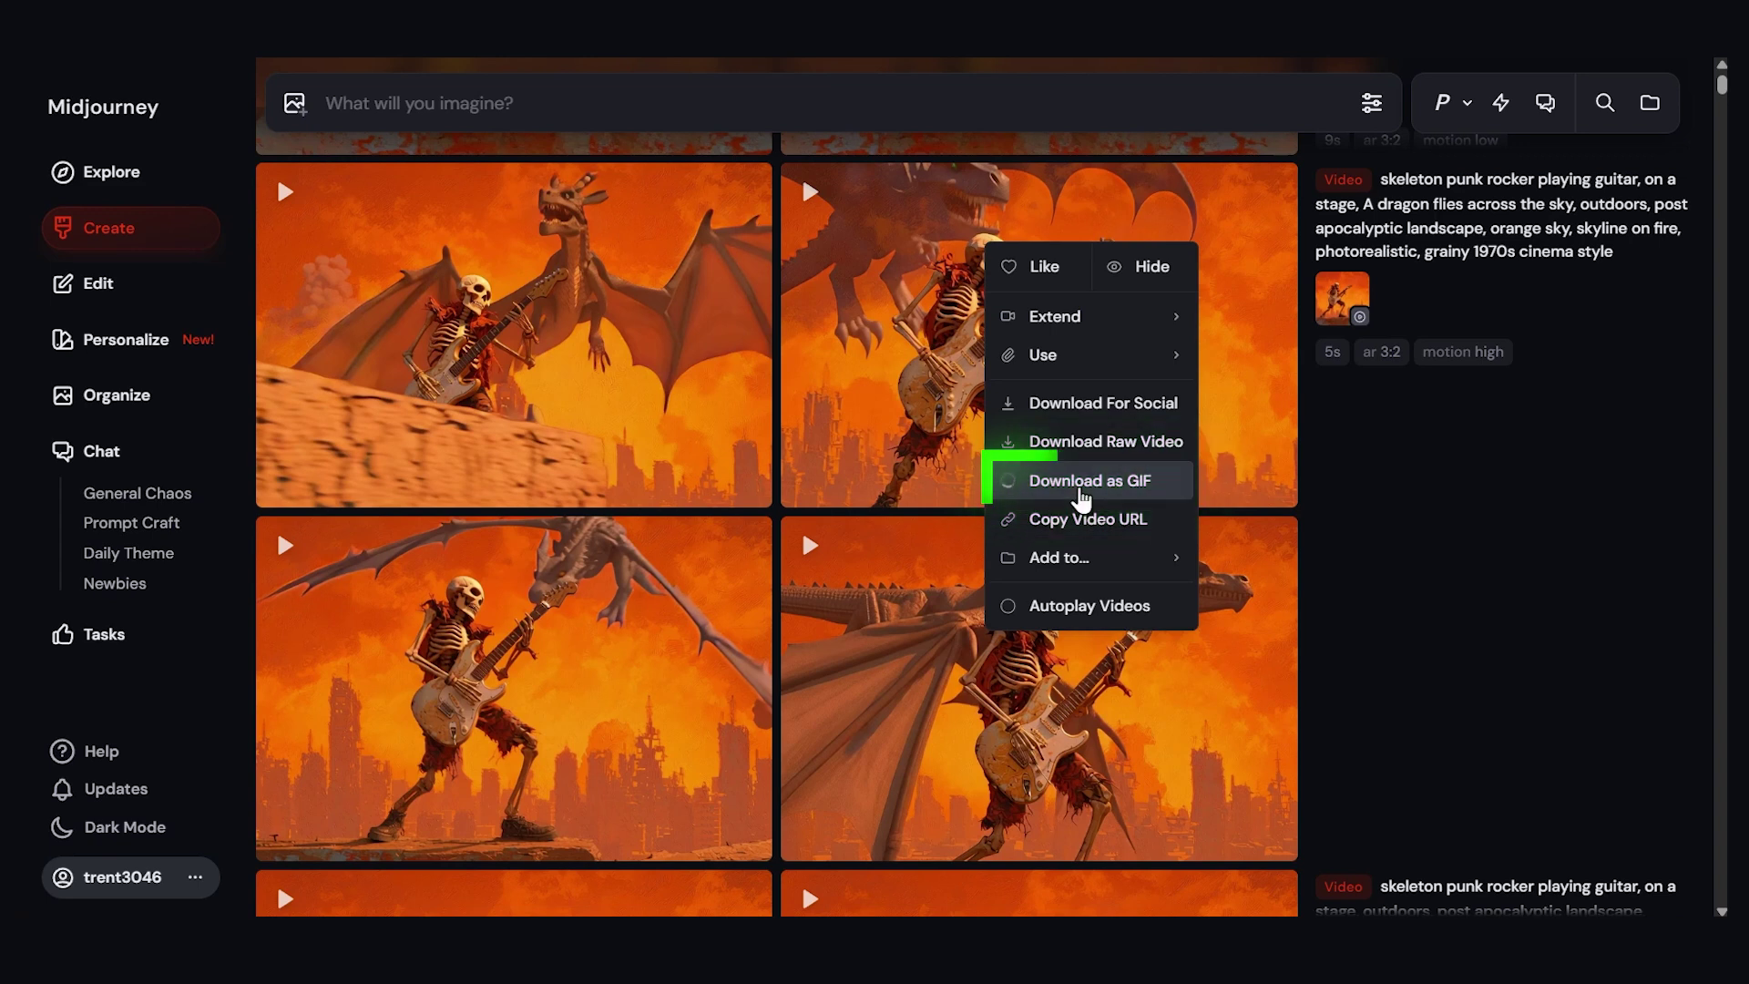
pyautogui.write('gif')
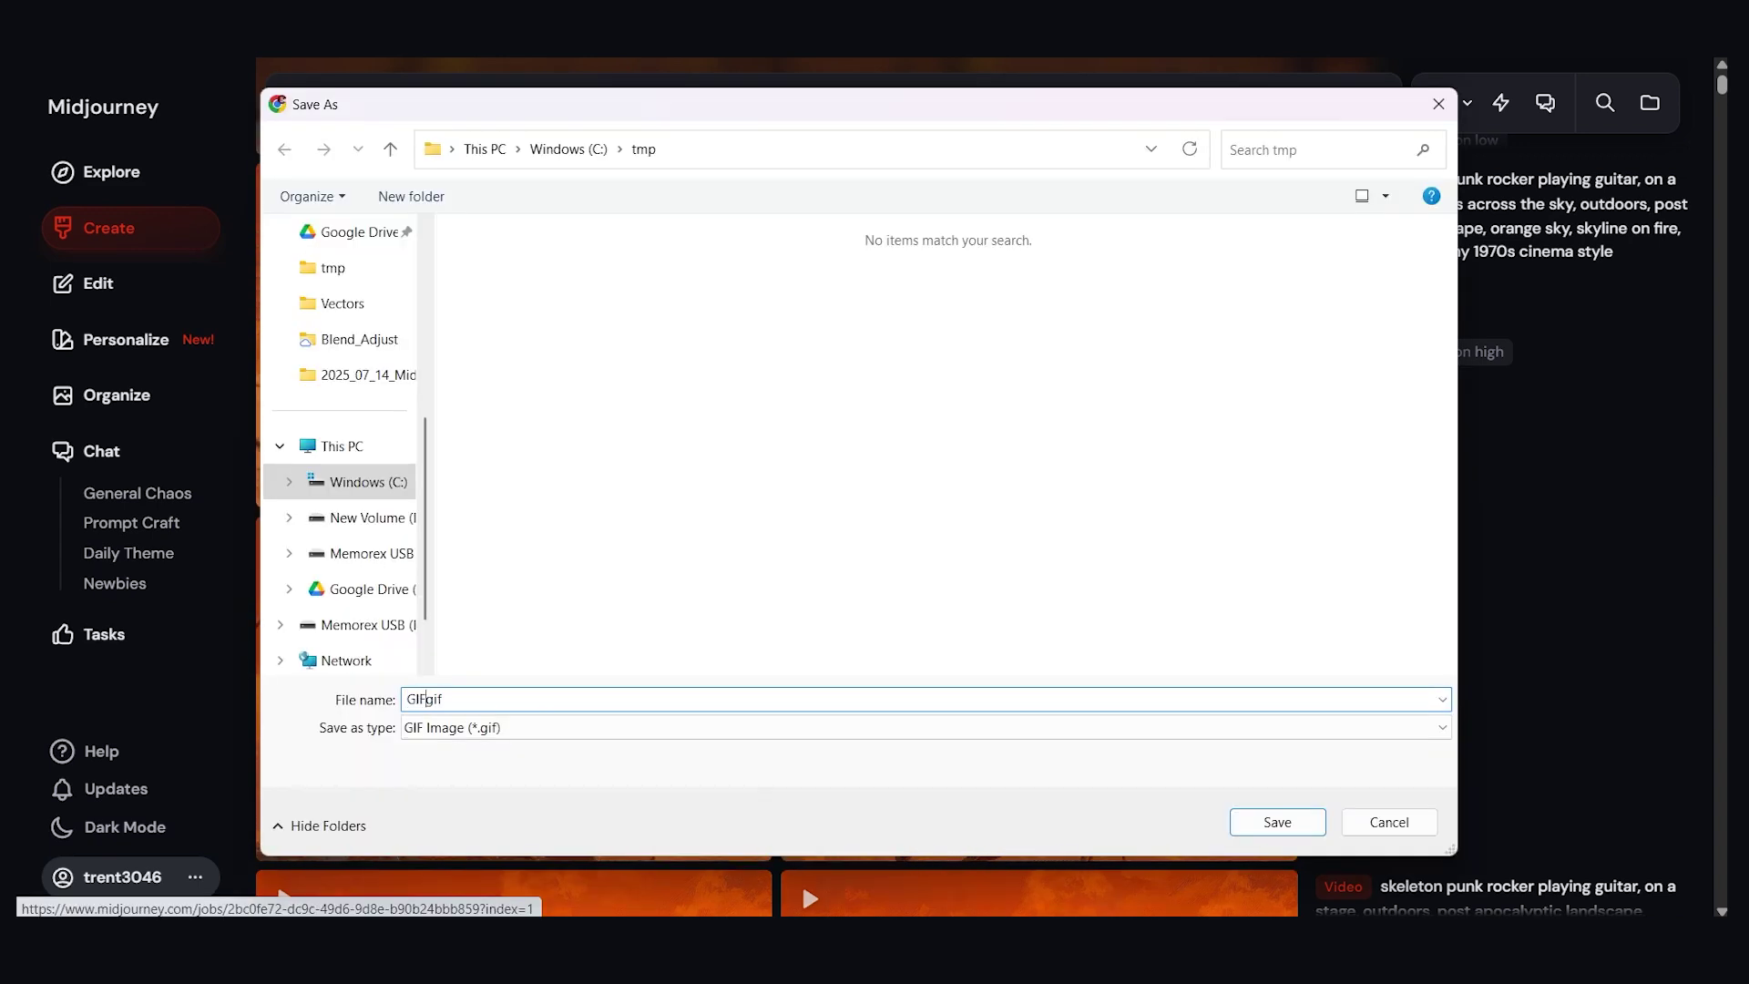
pyautogui.press('Return')
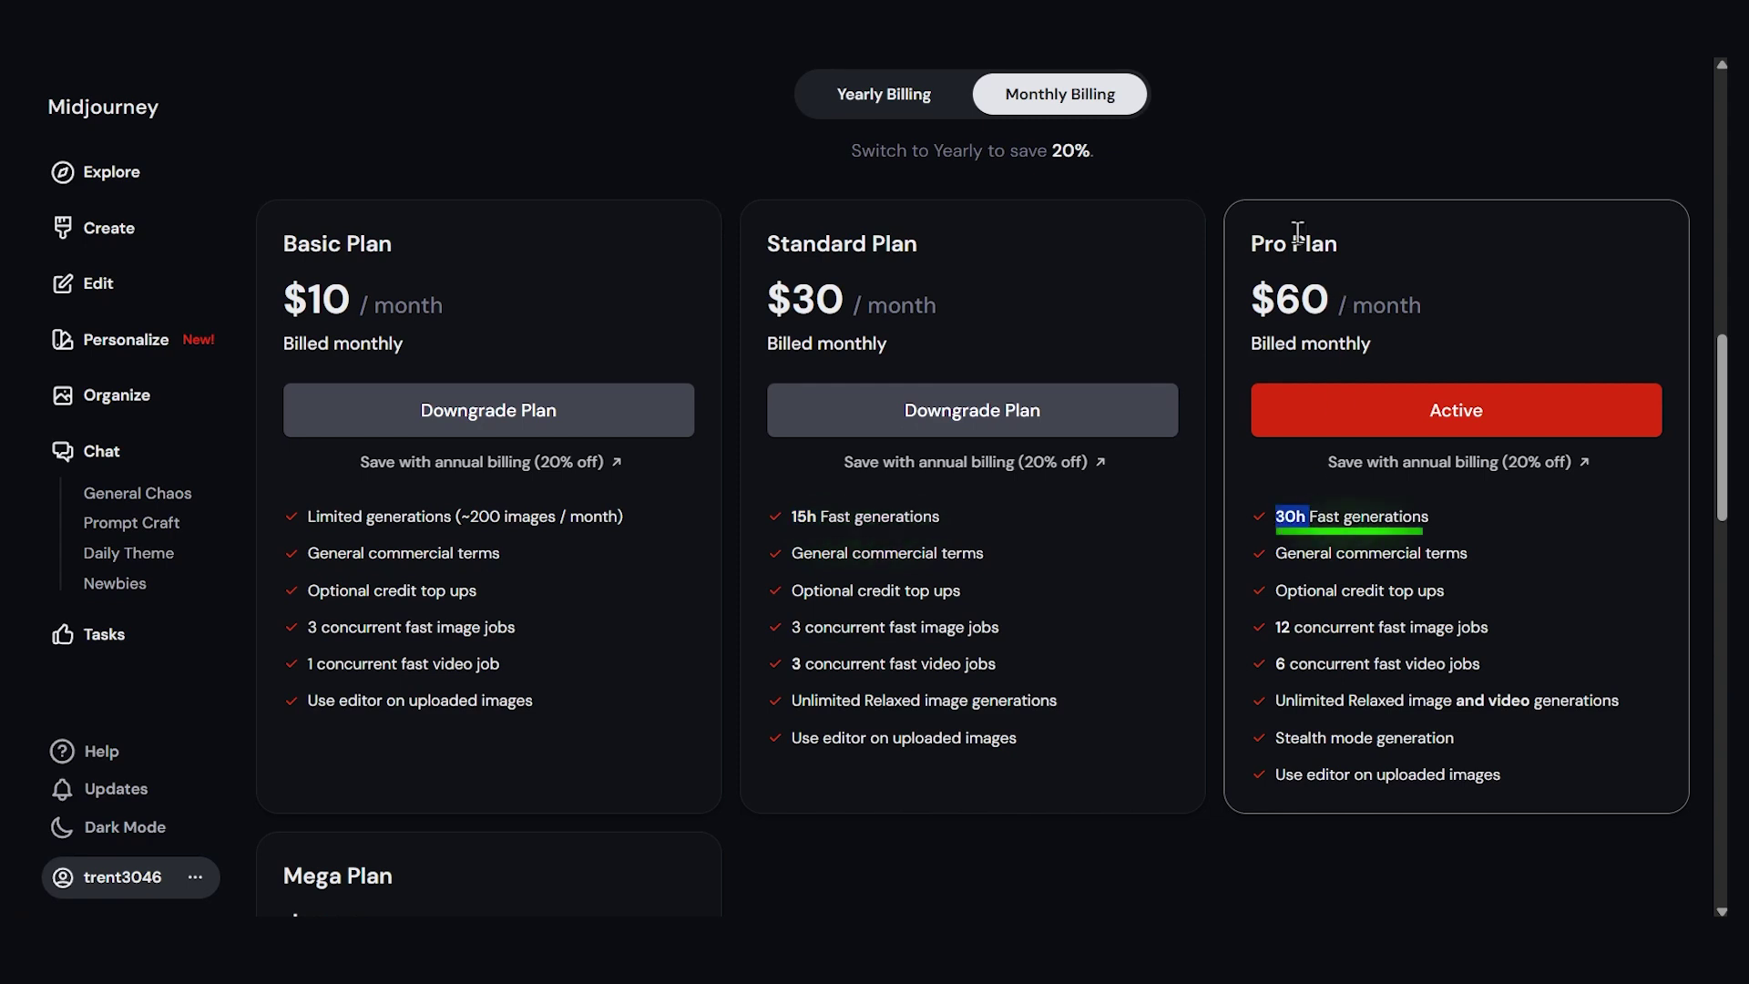
pyautogui.scroll(-5, 350, 651)
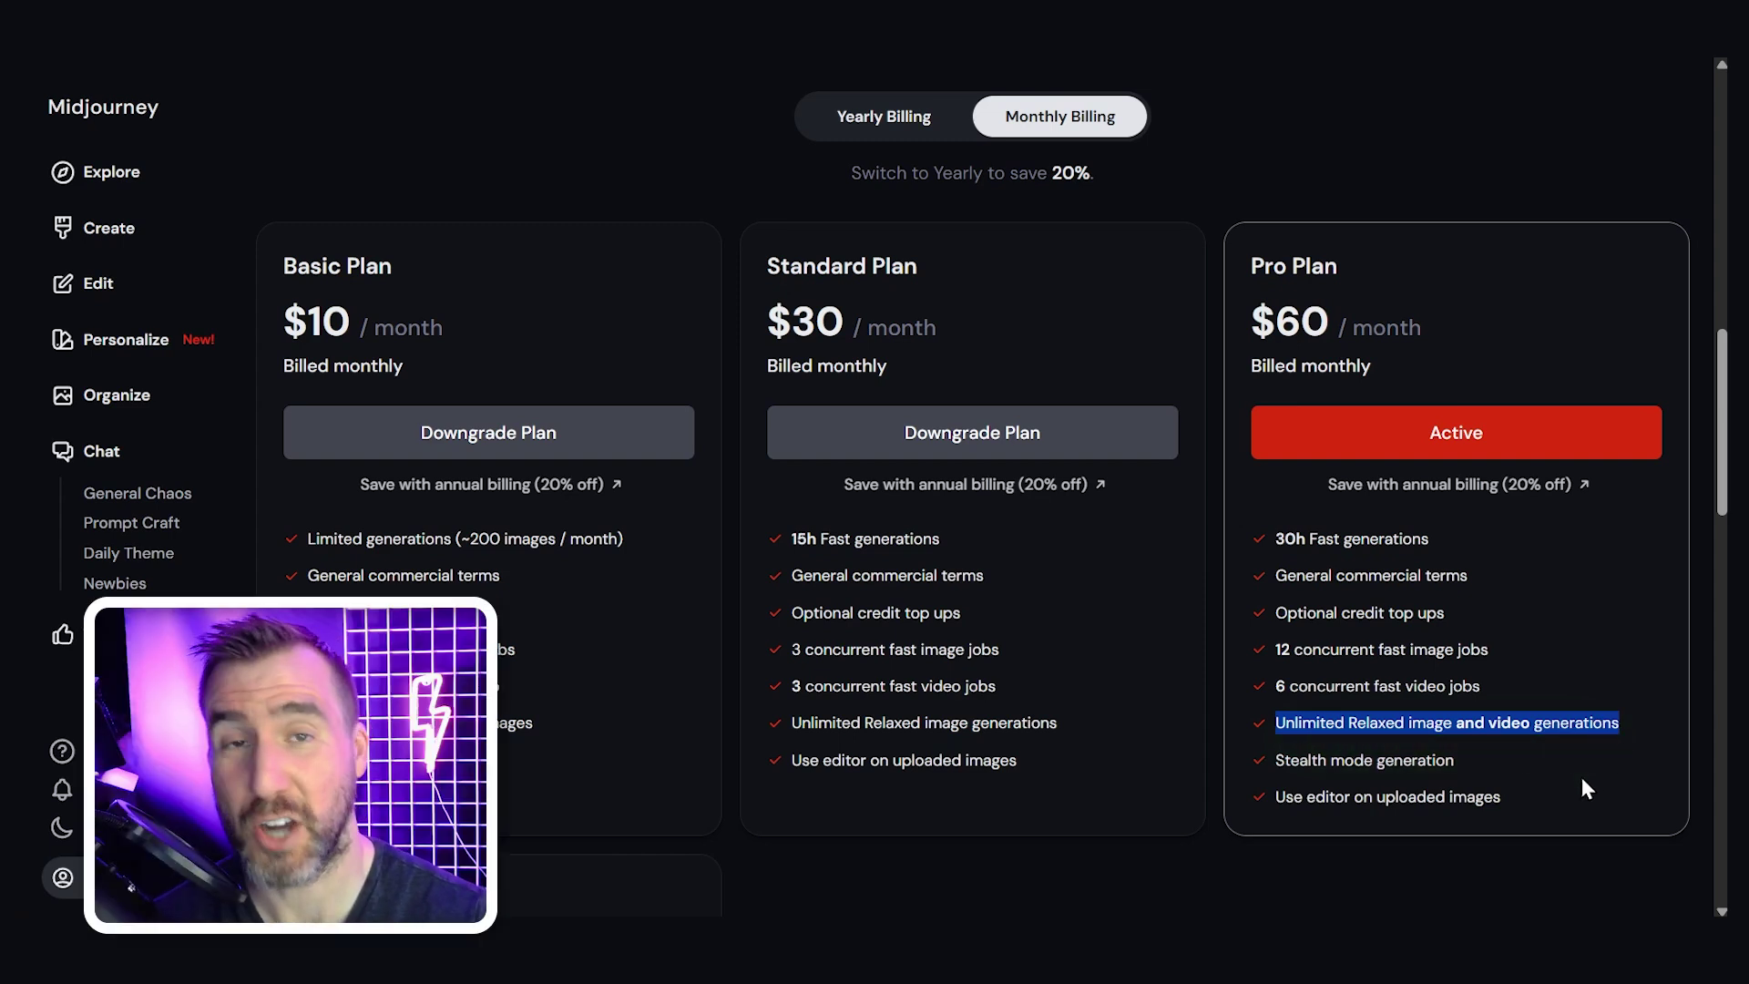
# Step: Return to the Create feed and review the generation settings: Fast speed, Stealth on
pyautogui.click(160, 237)
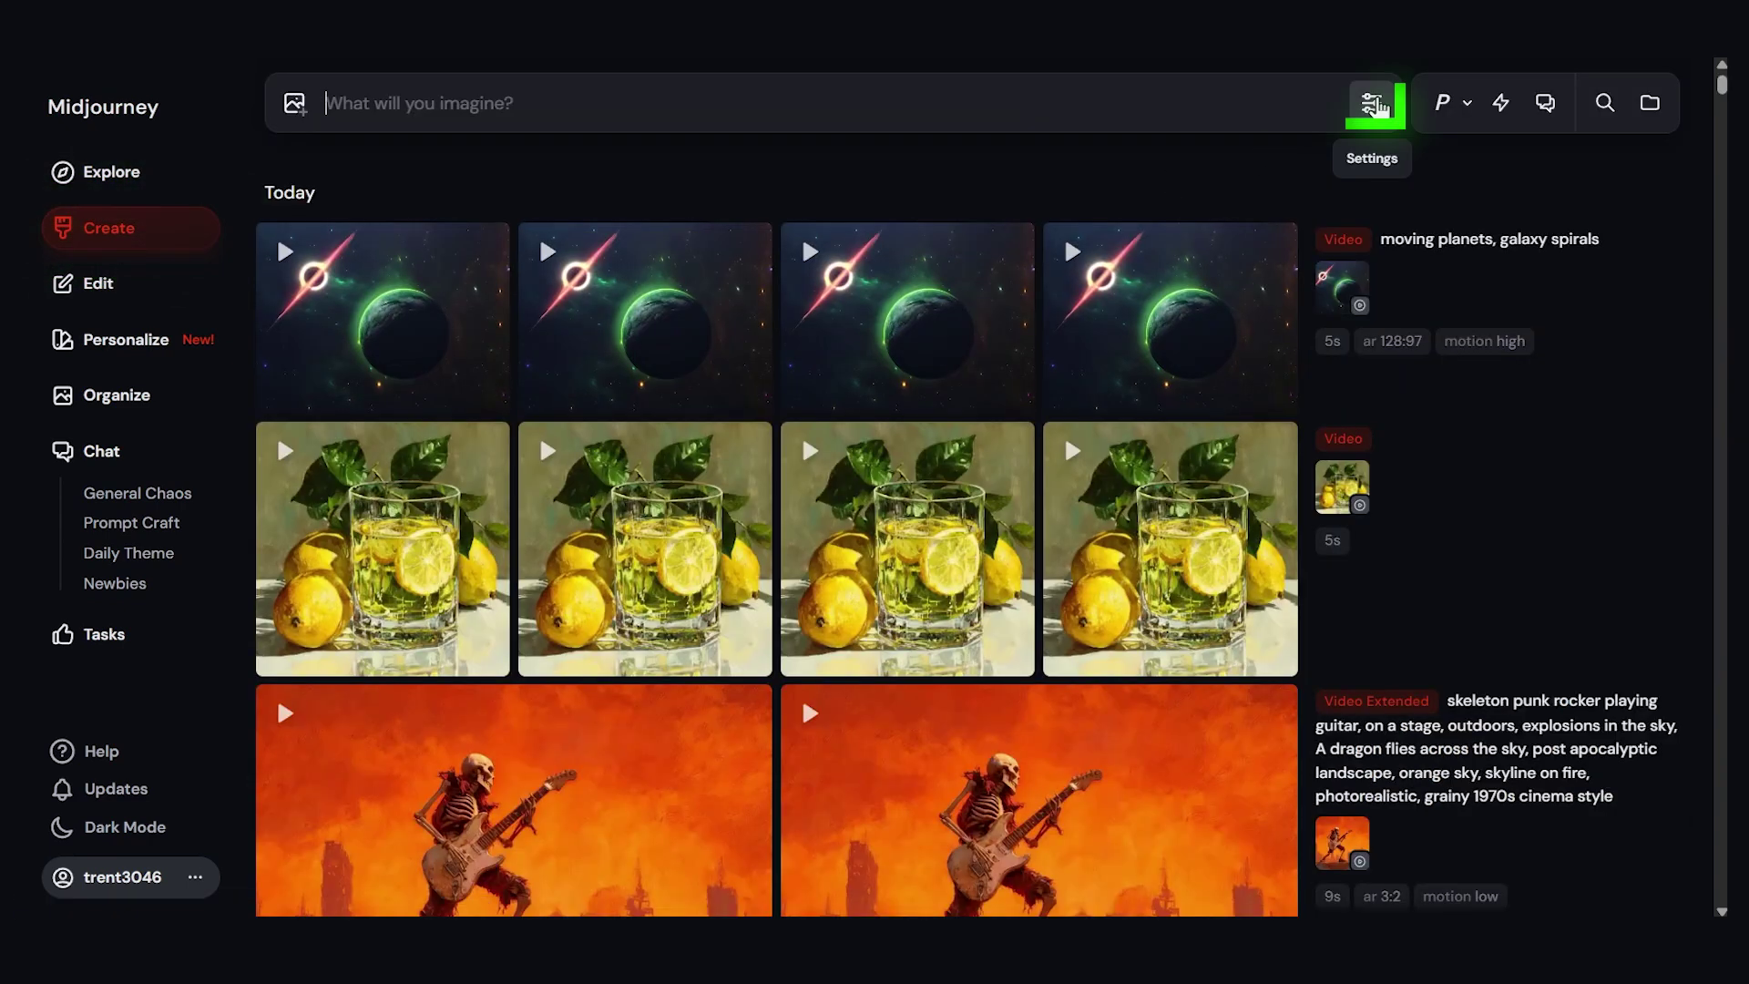
pyautogui.click(1374, 104)
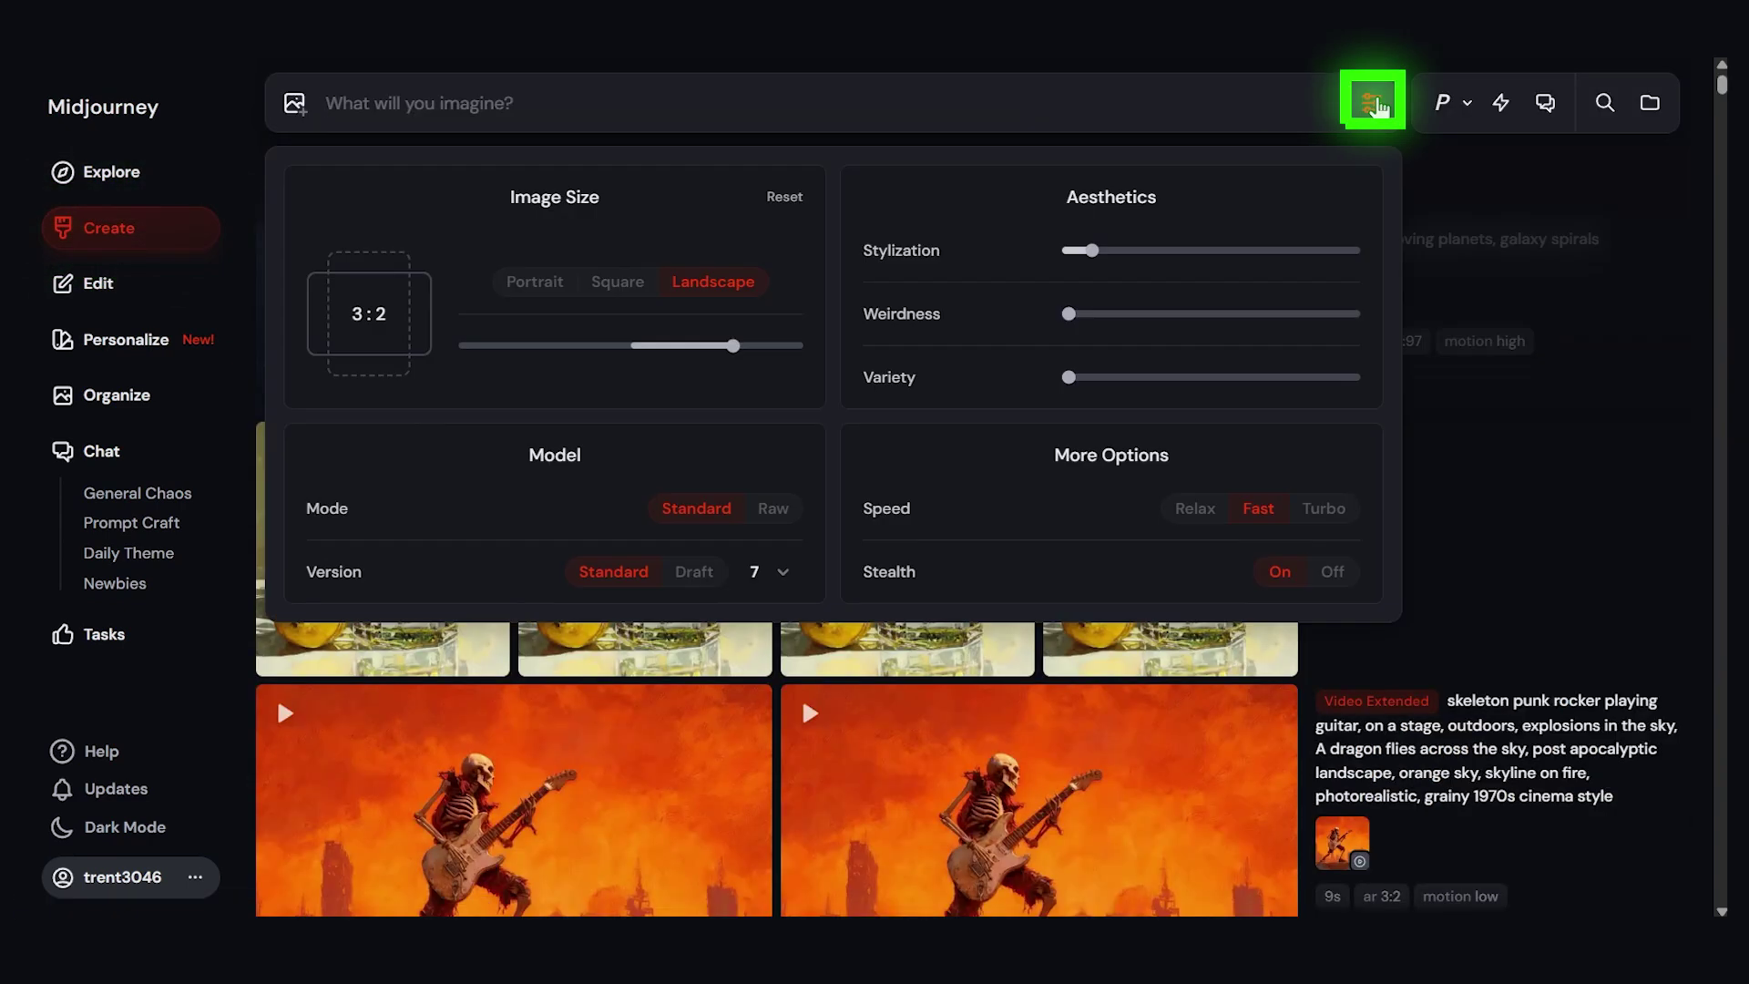
pyautogui.click(1530, 200)
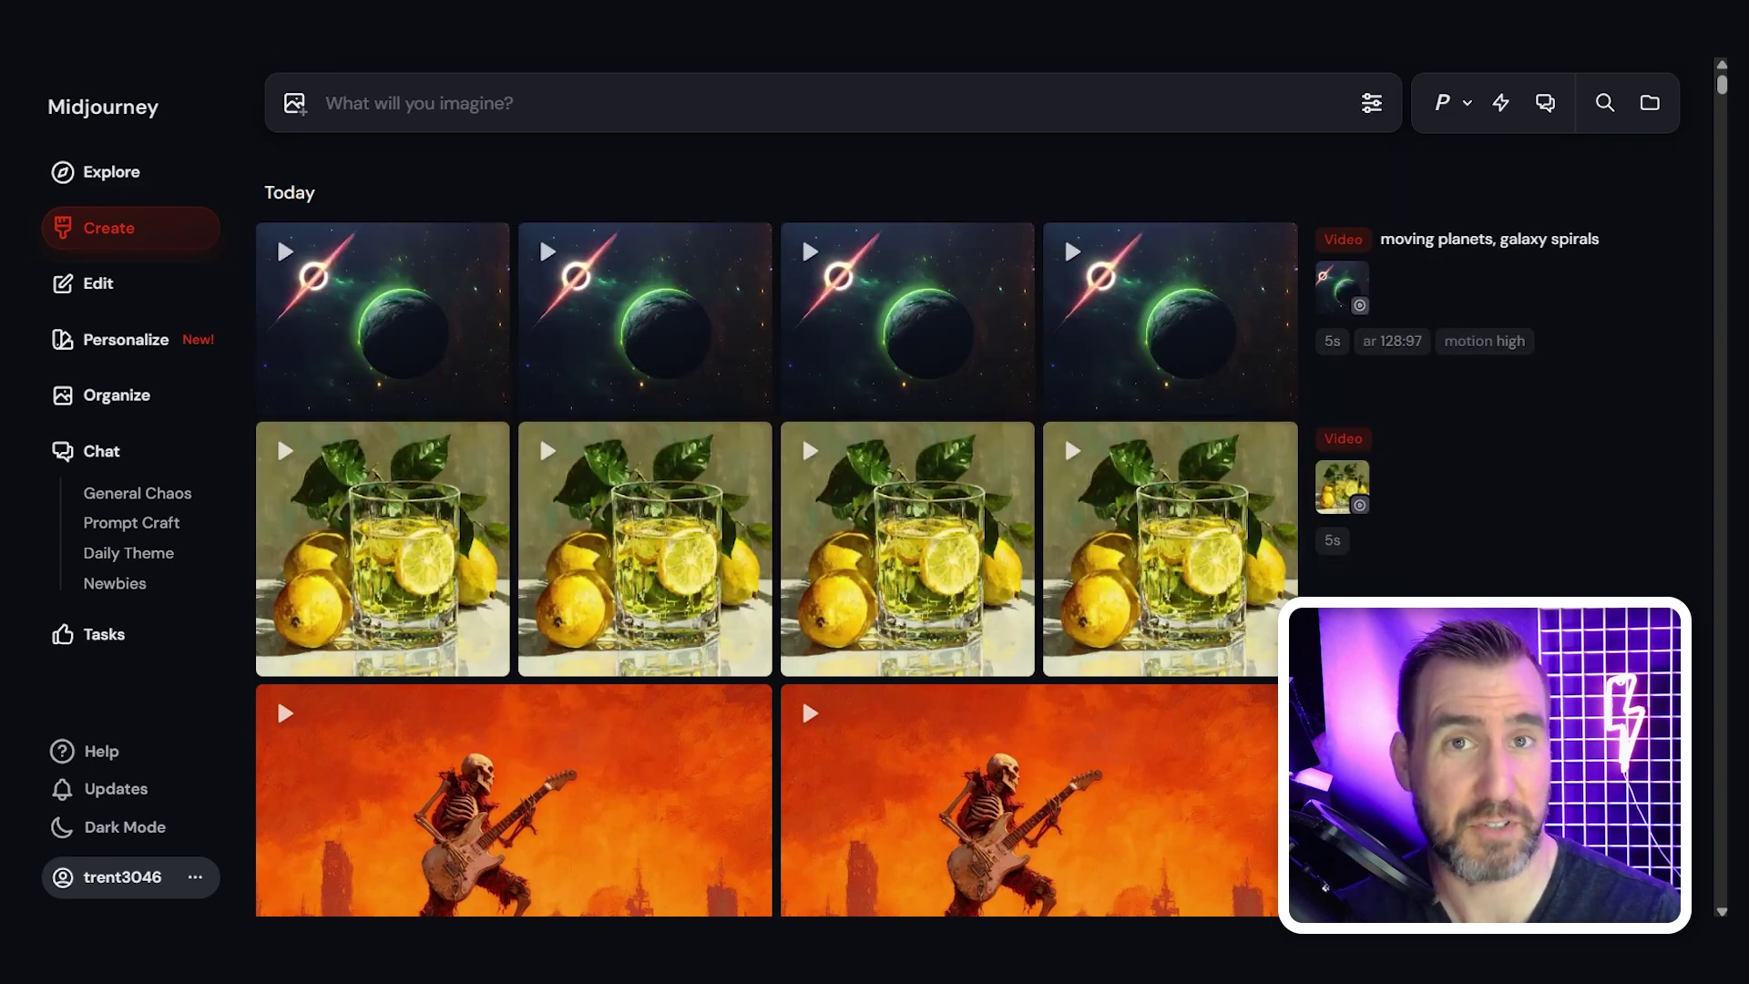